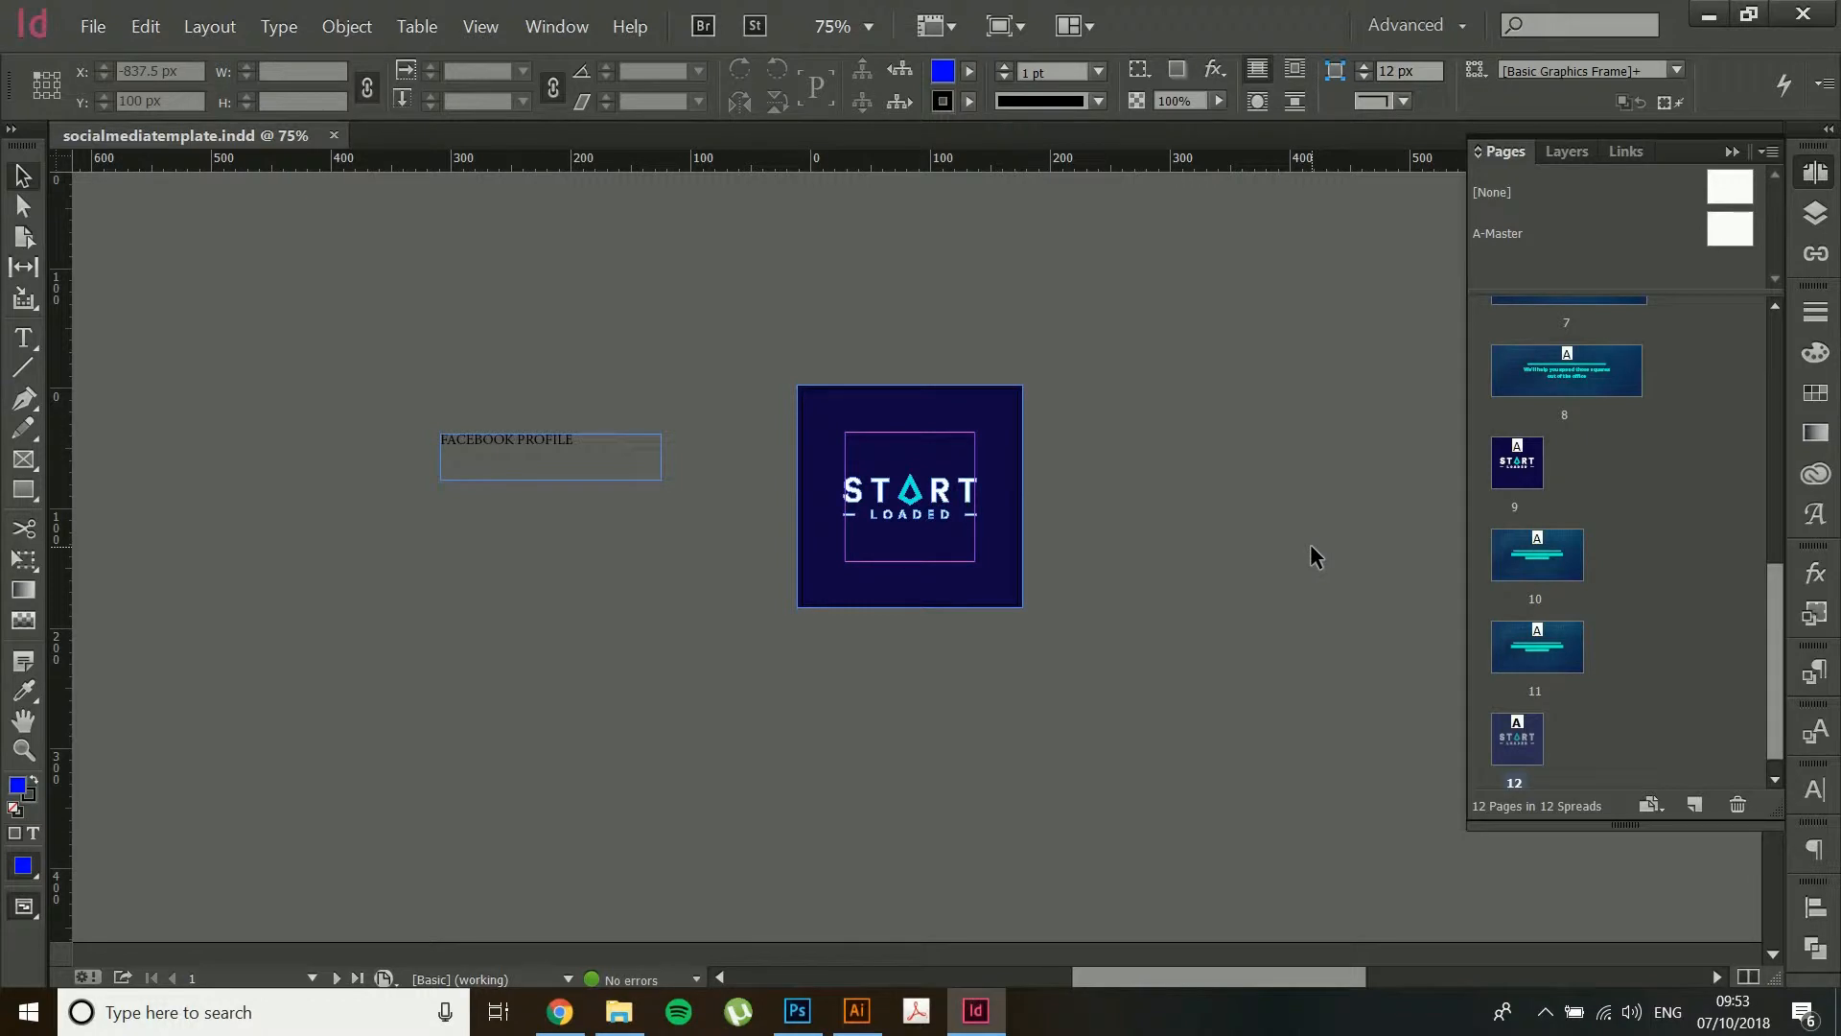
- Look through the social media template pages, from the Facebook profile and banner to the Twitter profile and the larger banners
scroll(1311, 546, down, 8)
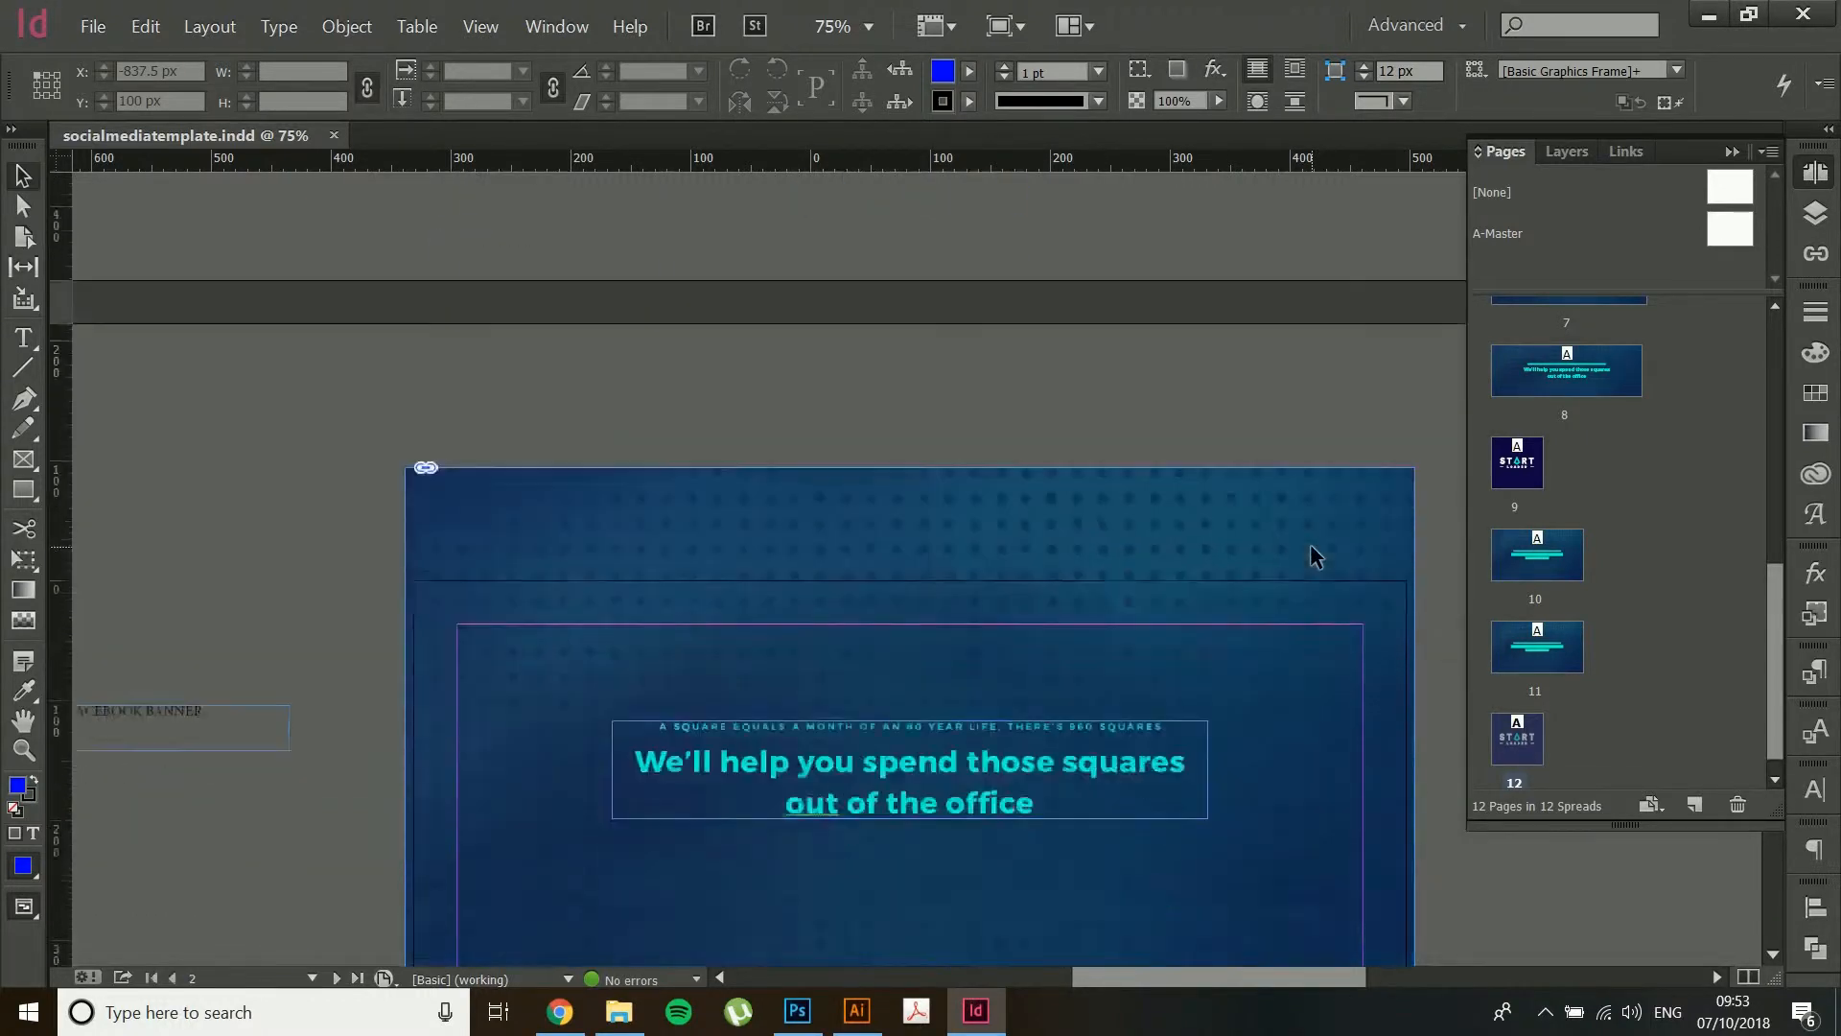
scroll(1310, 544, down, 8)
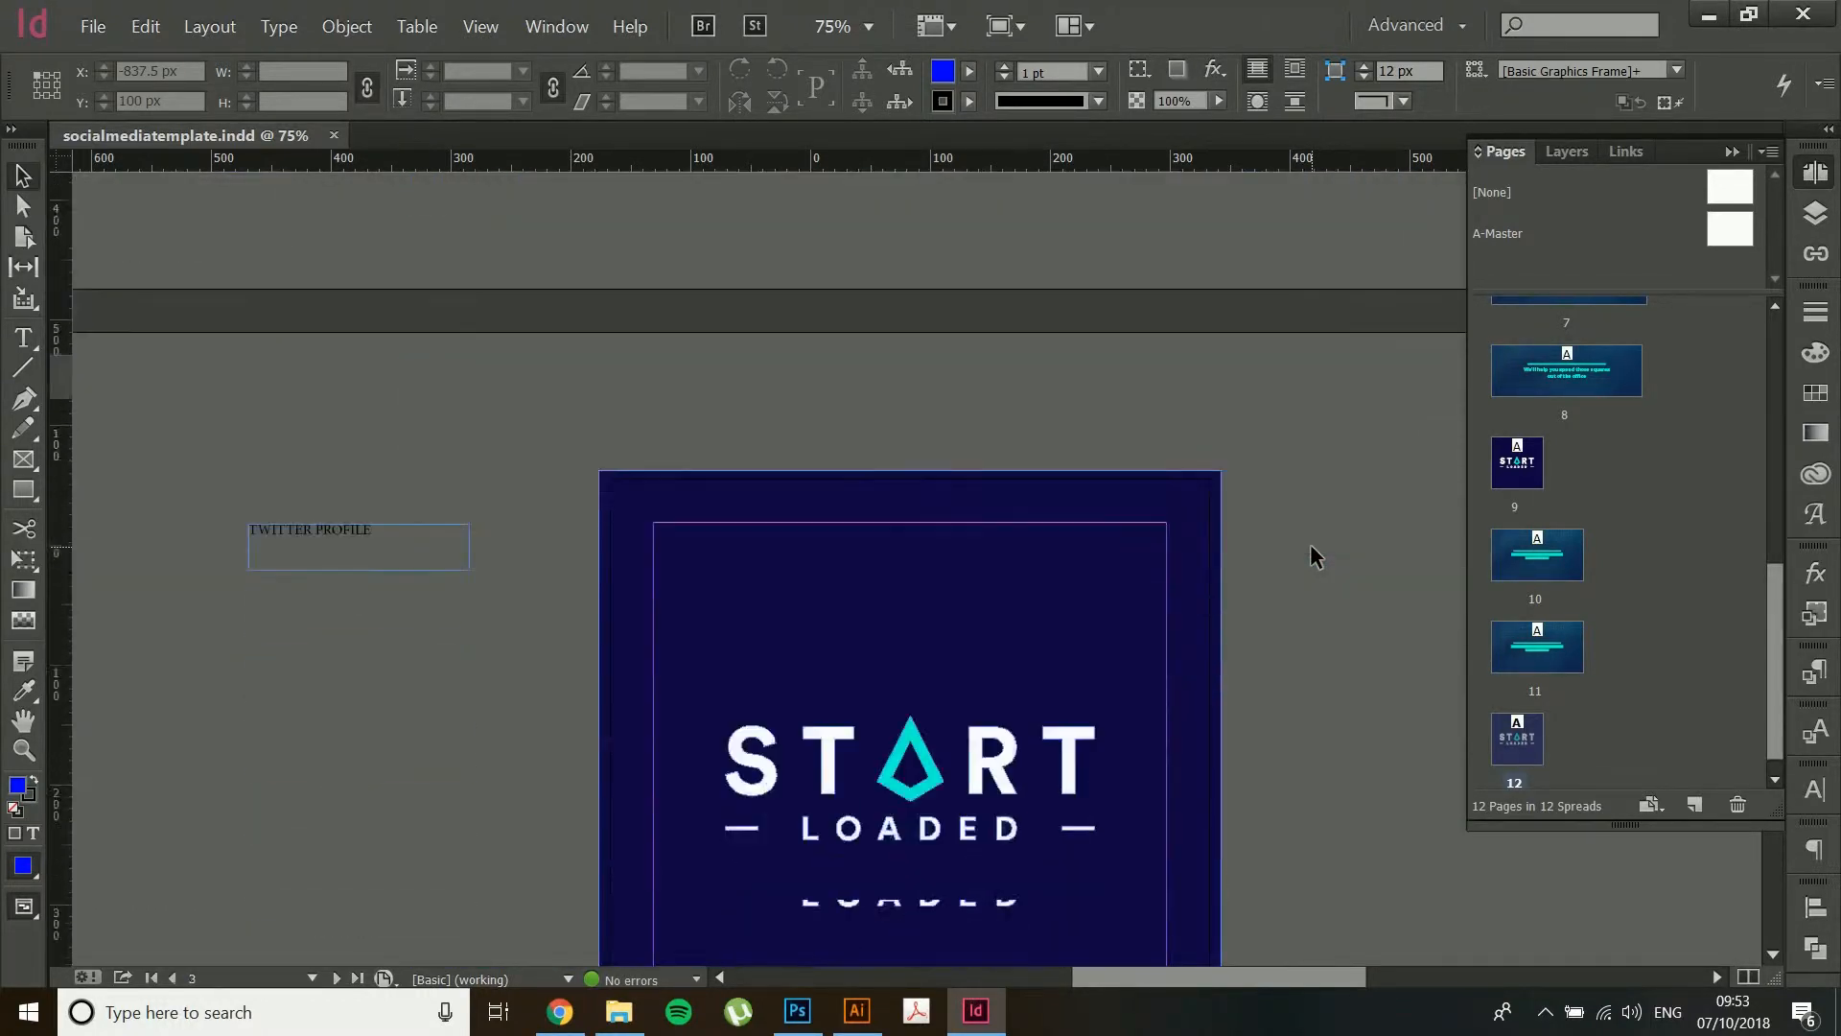
scroll(1310, 544, down, 8)
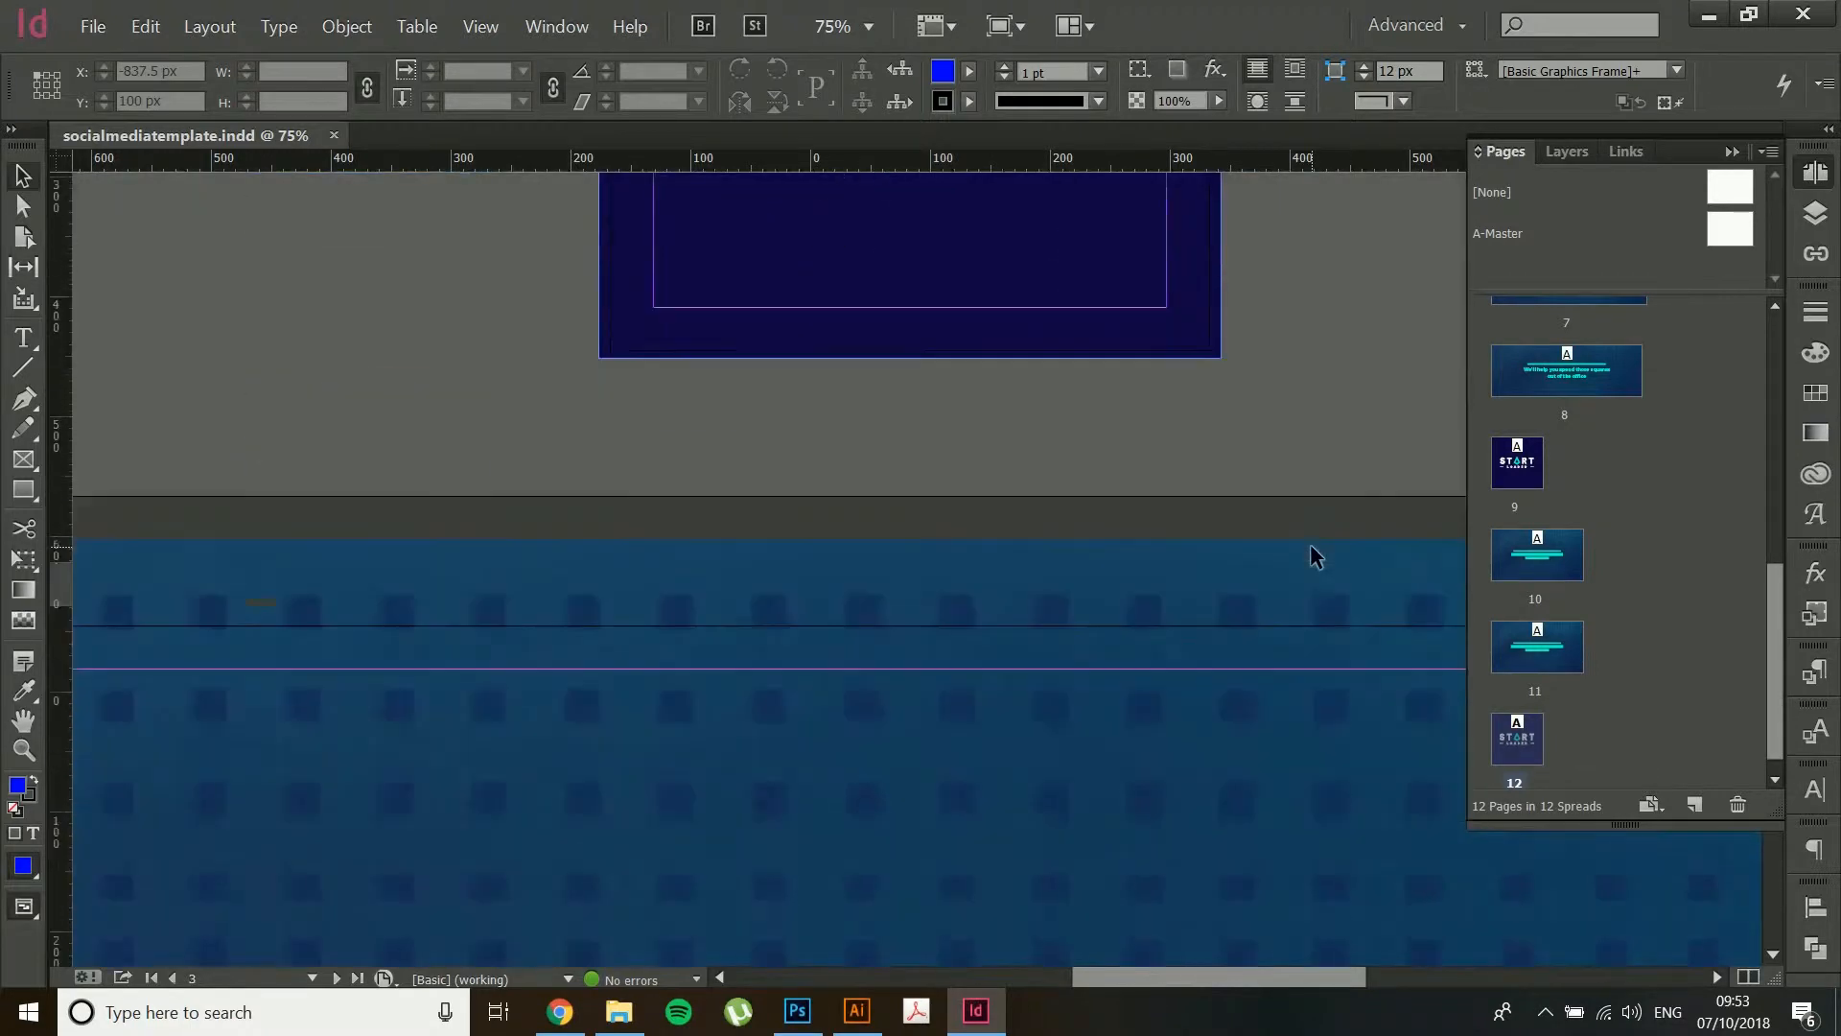
key(ctrl+minus)
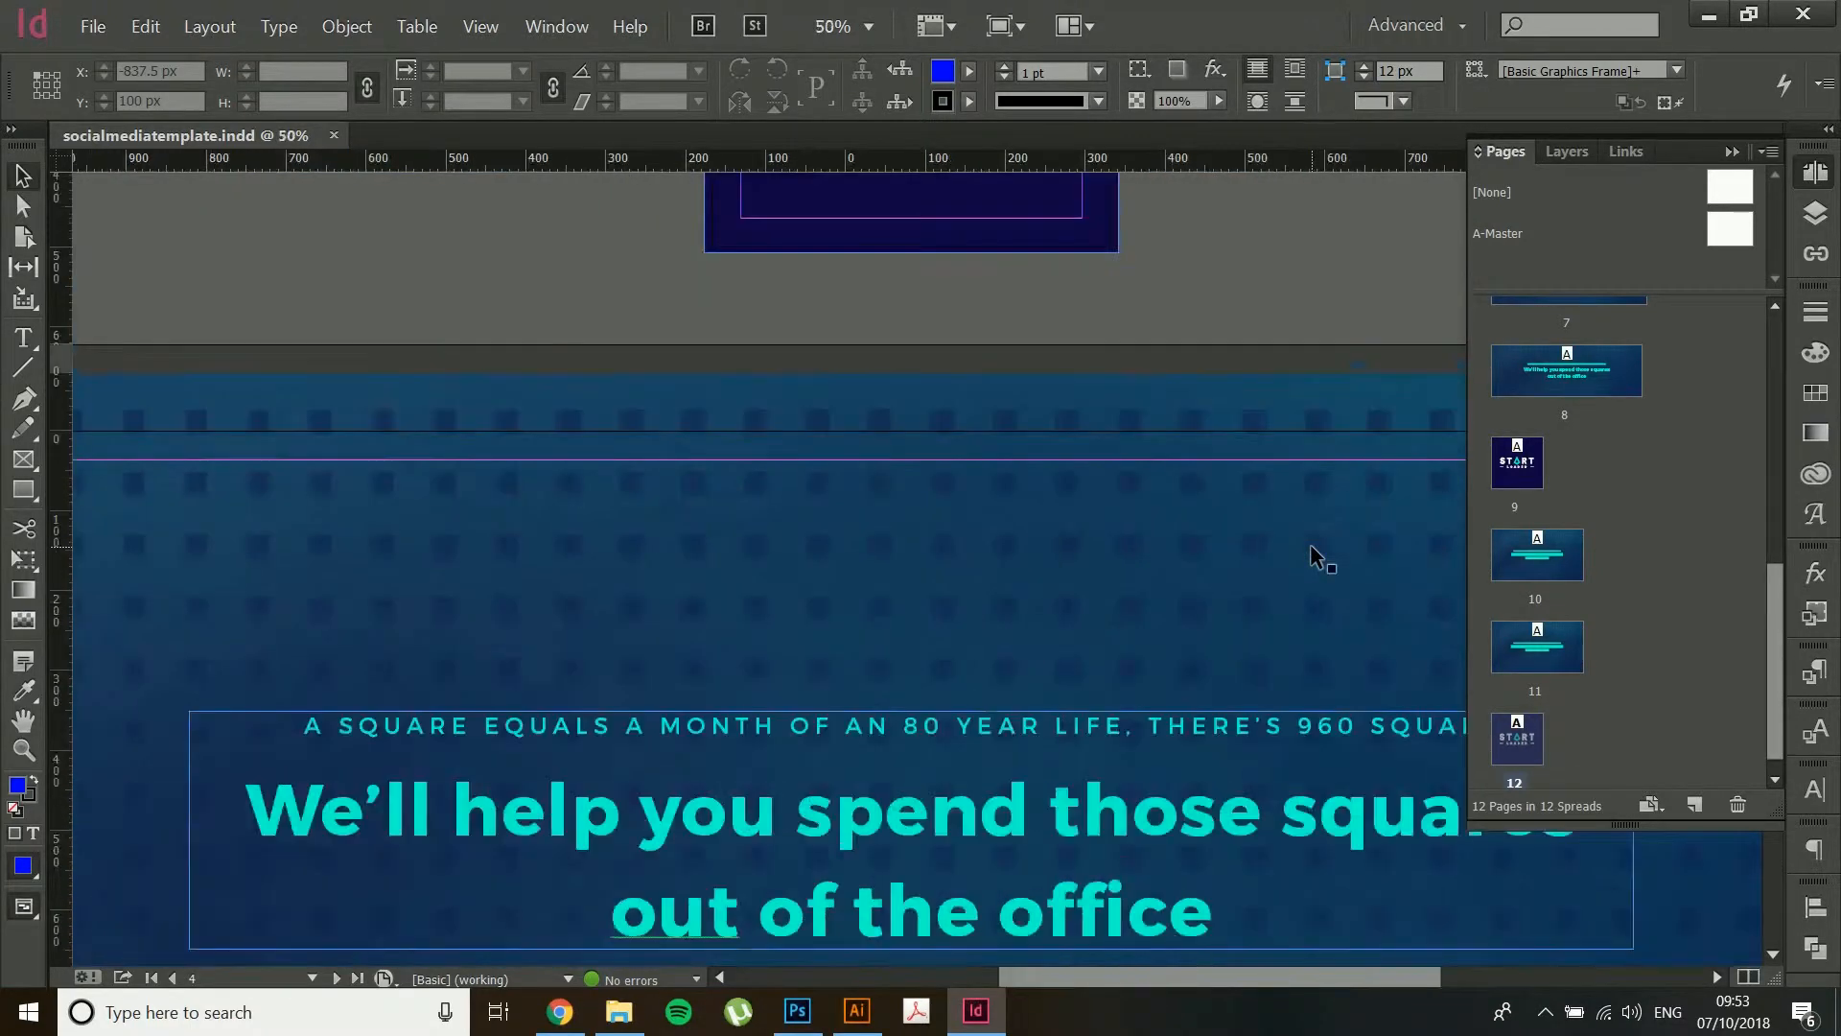
key(ctrl+minus)
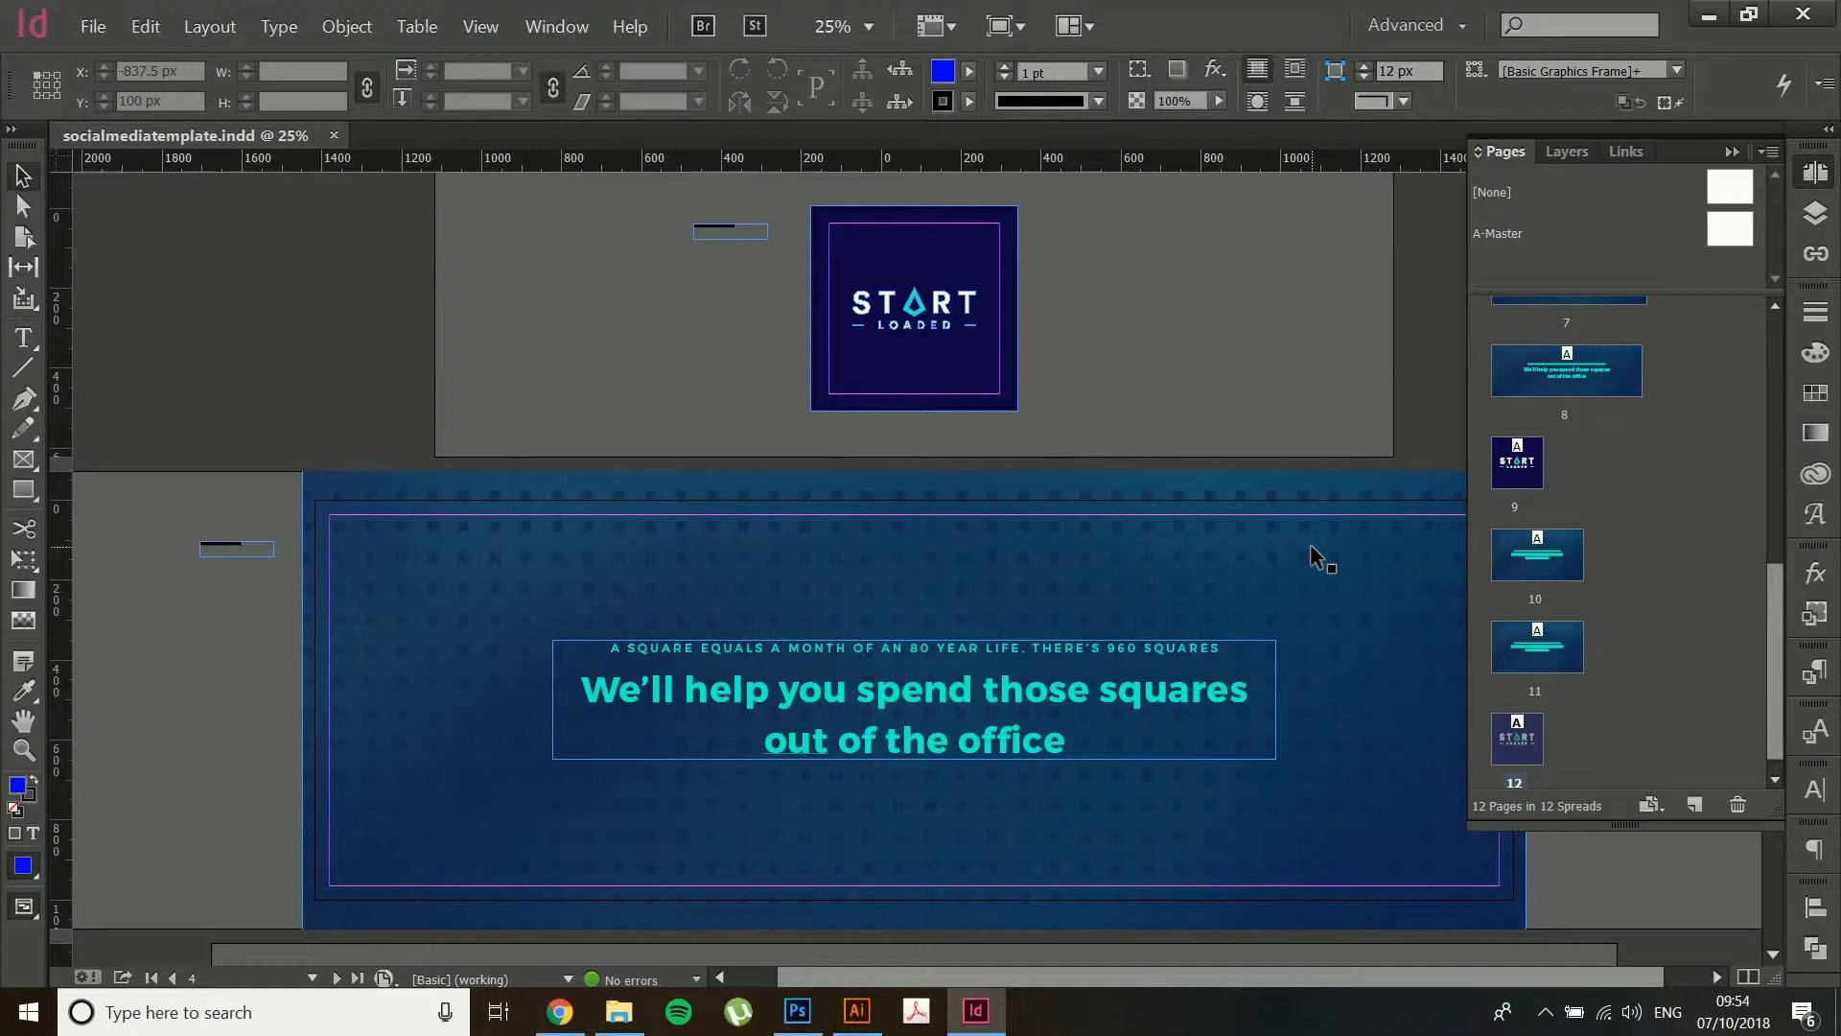
scroll(1310, 543, down, 5)
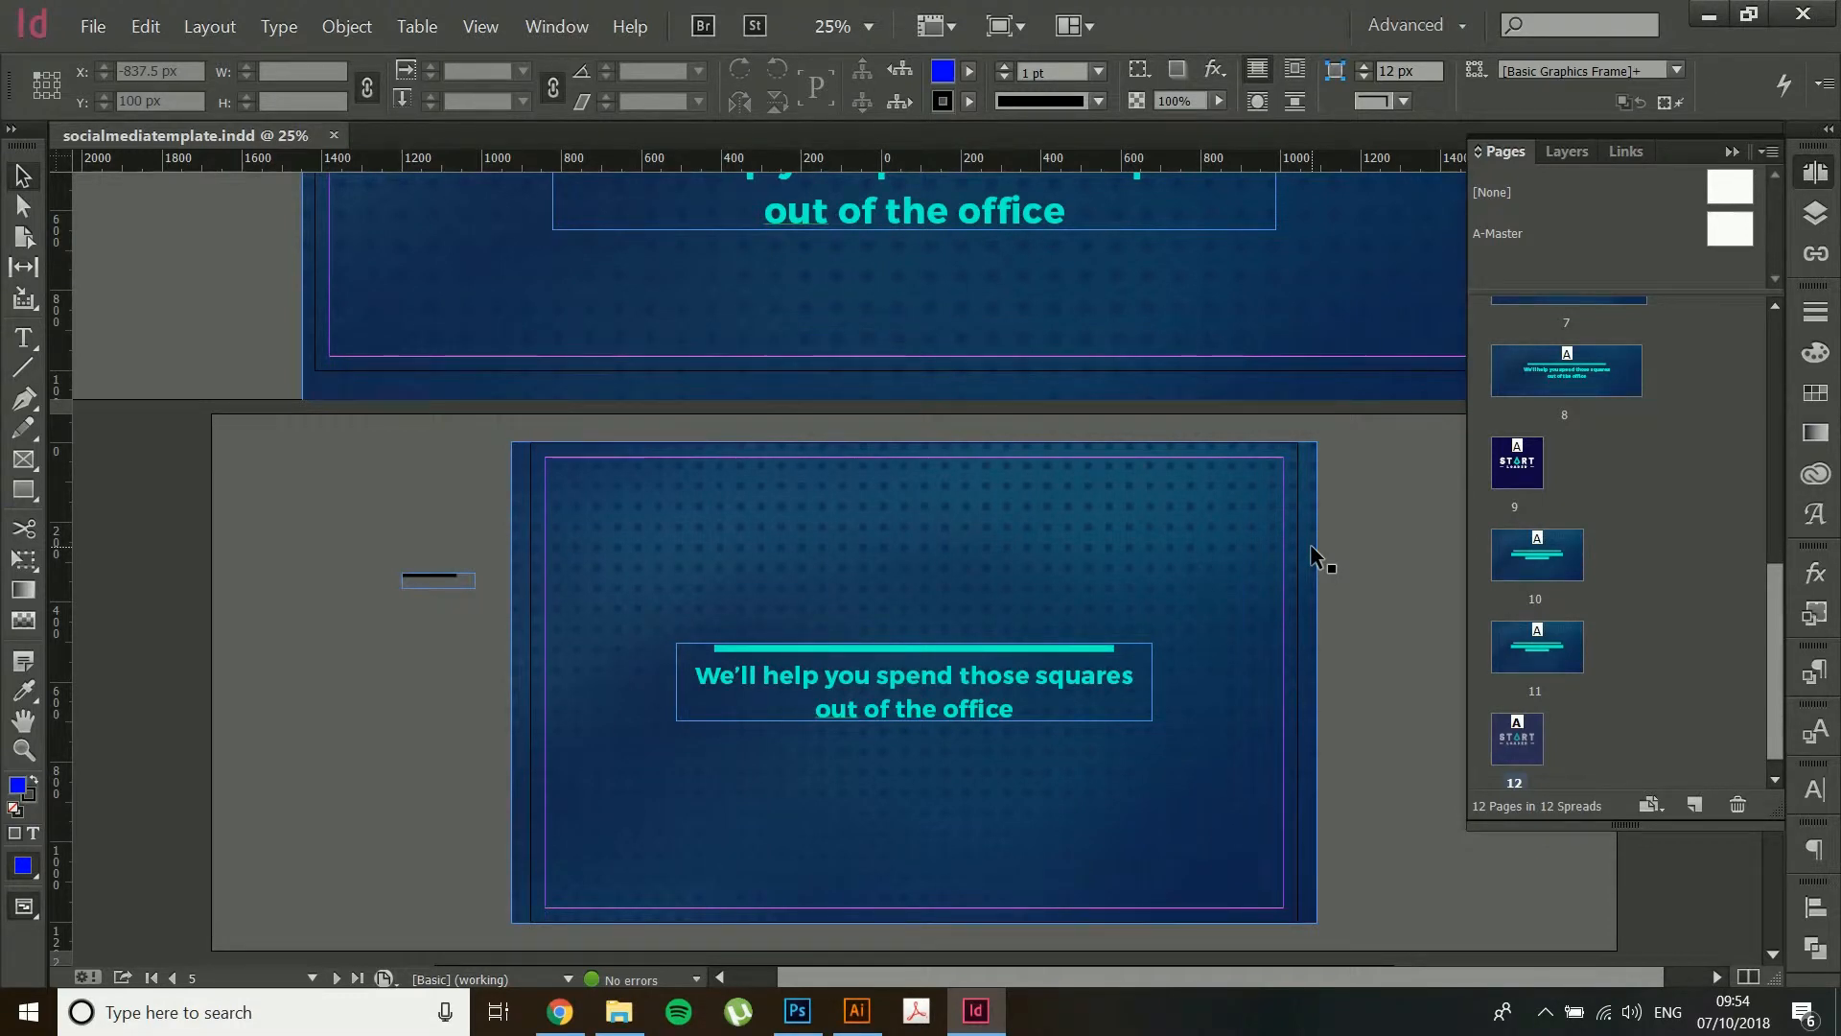
scroll(1310, 544, up, 10)
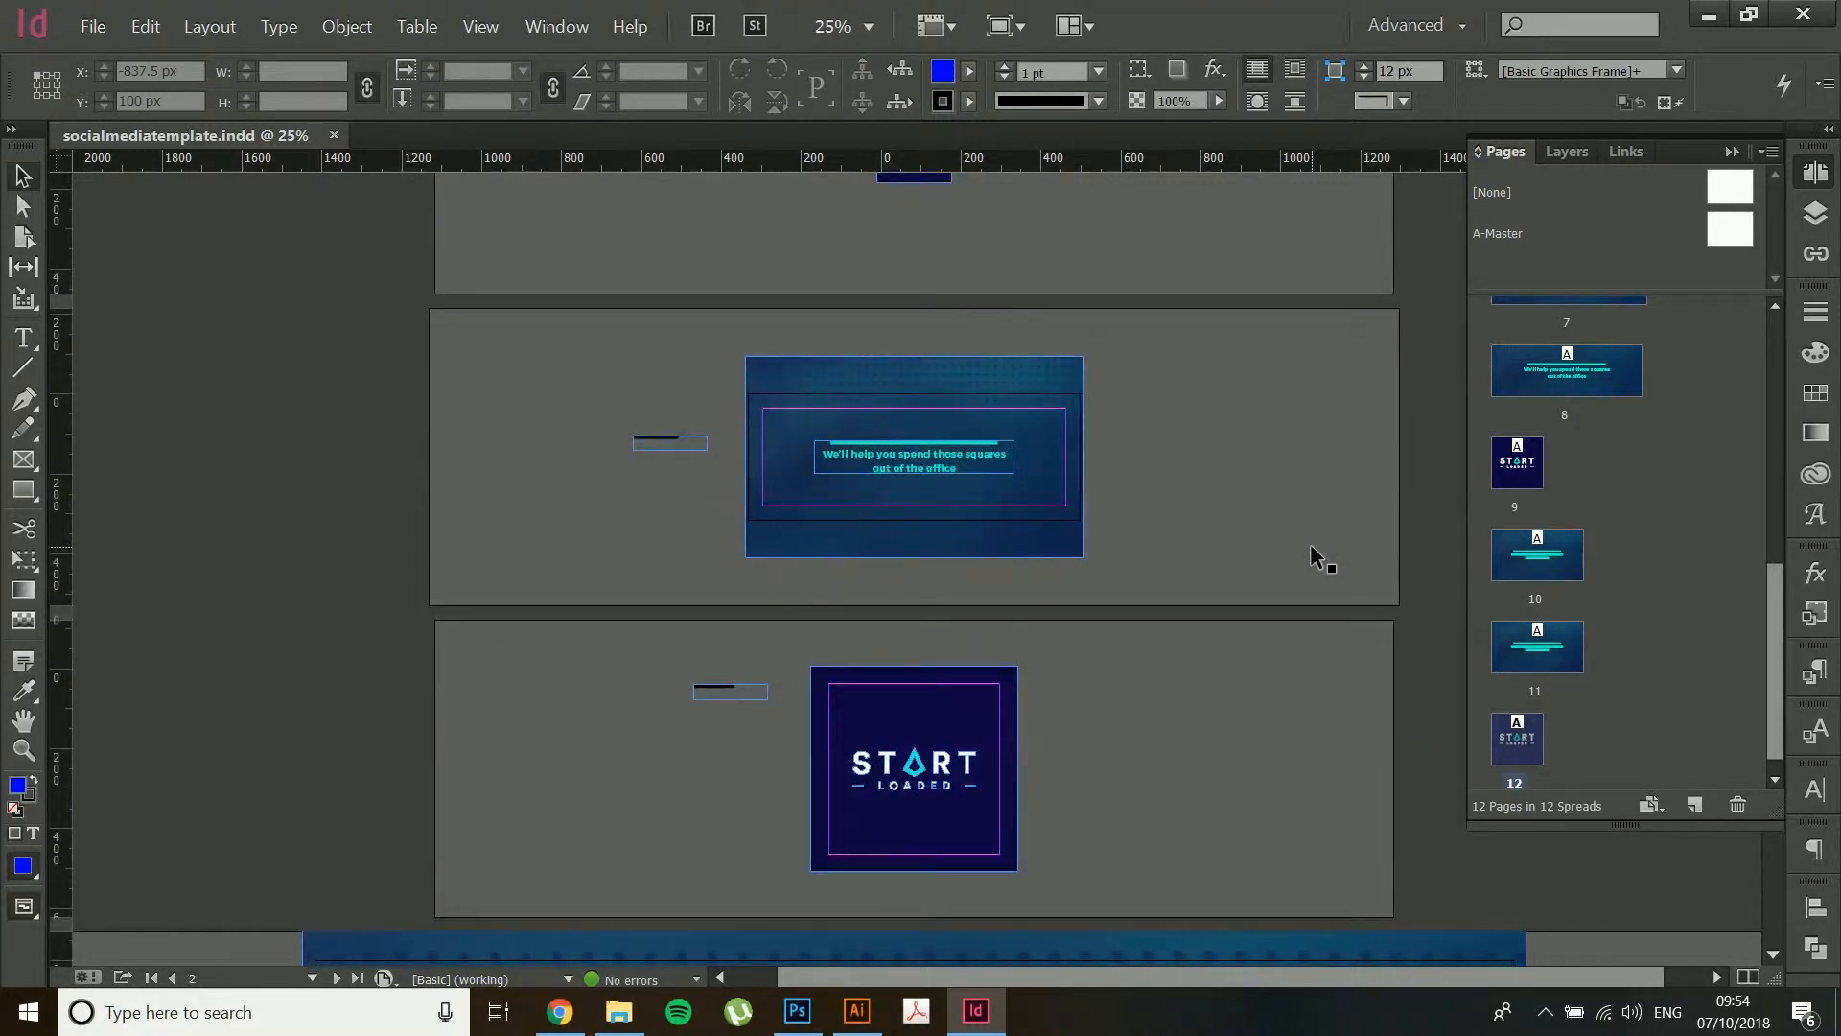
scroll(1310, 544, up, 3)
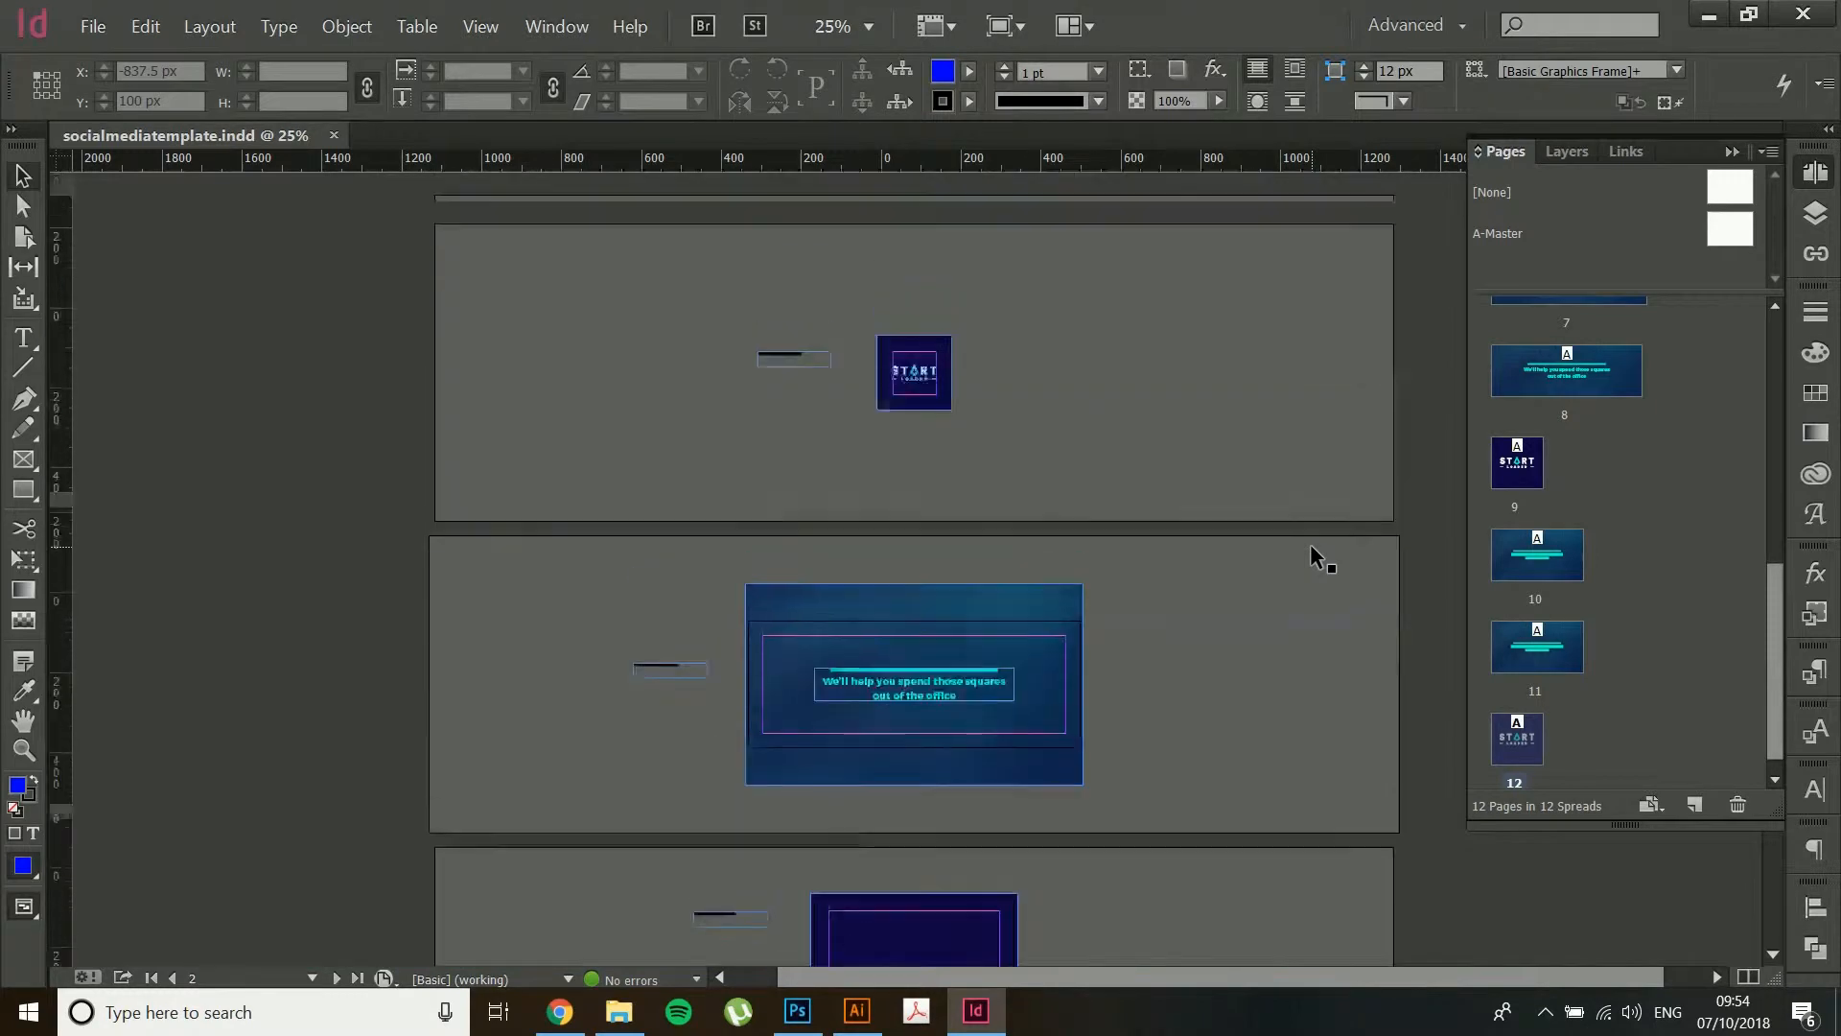
key(ctrl+equal)
key(ctrl+equal)
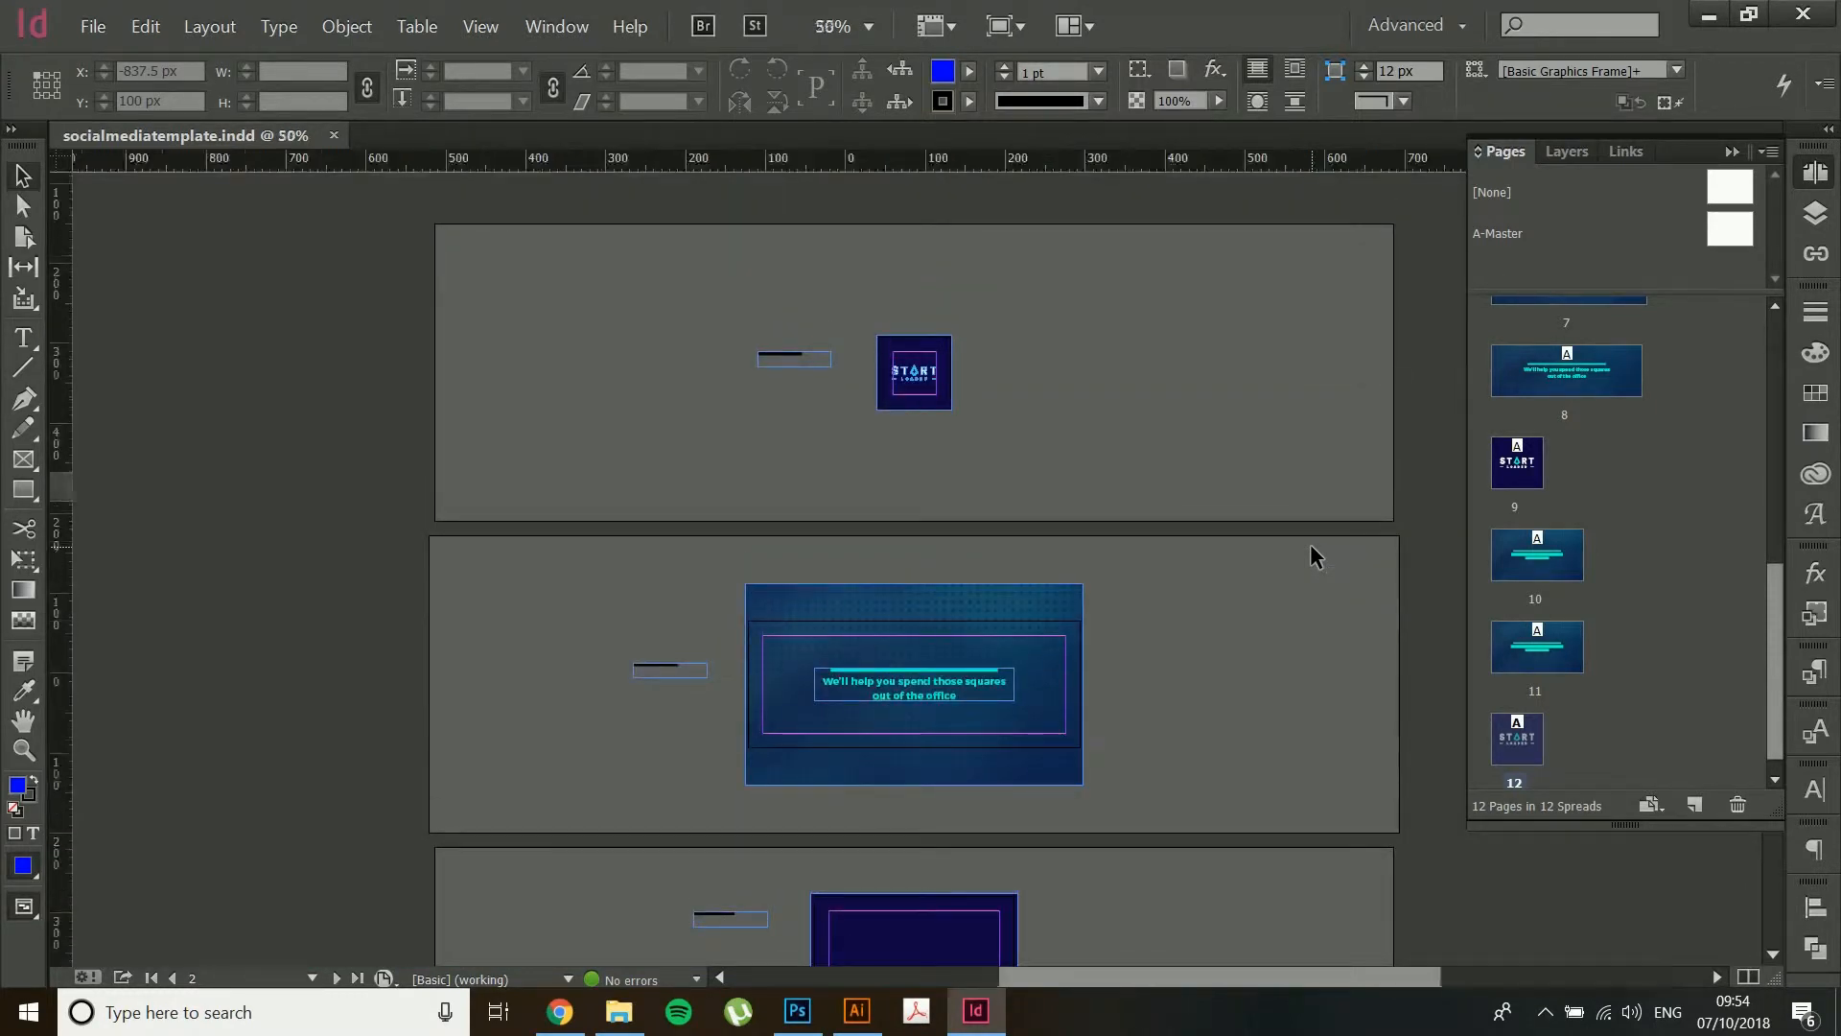
scroll(1310, 544, up, 5)
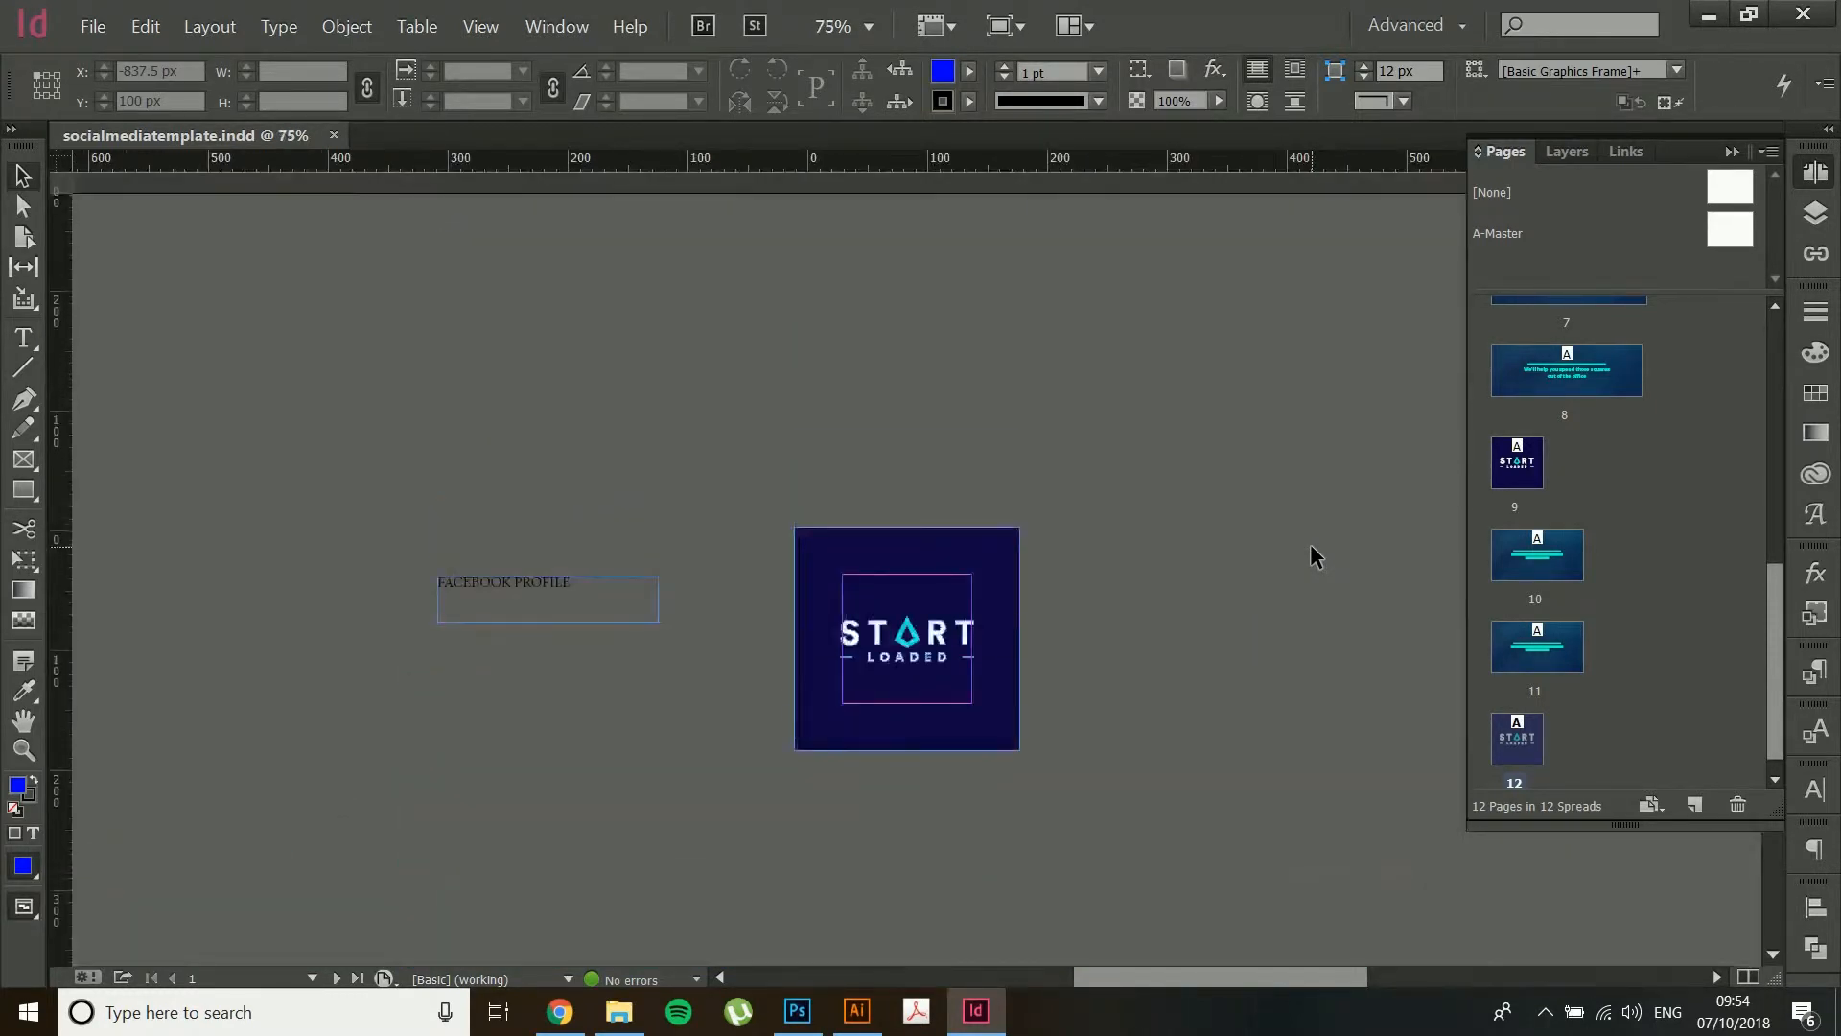
scroll(1310, 544, down, 2)
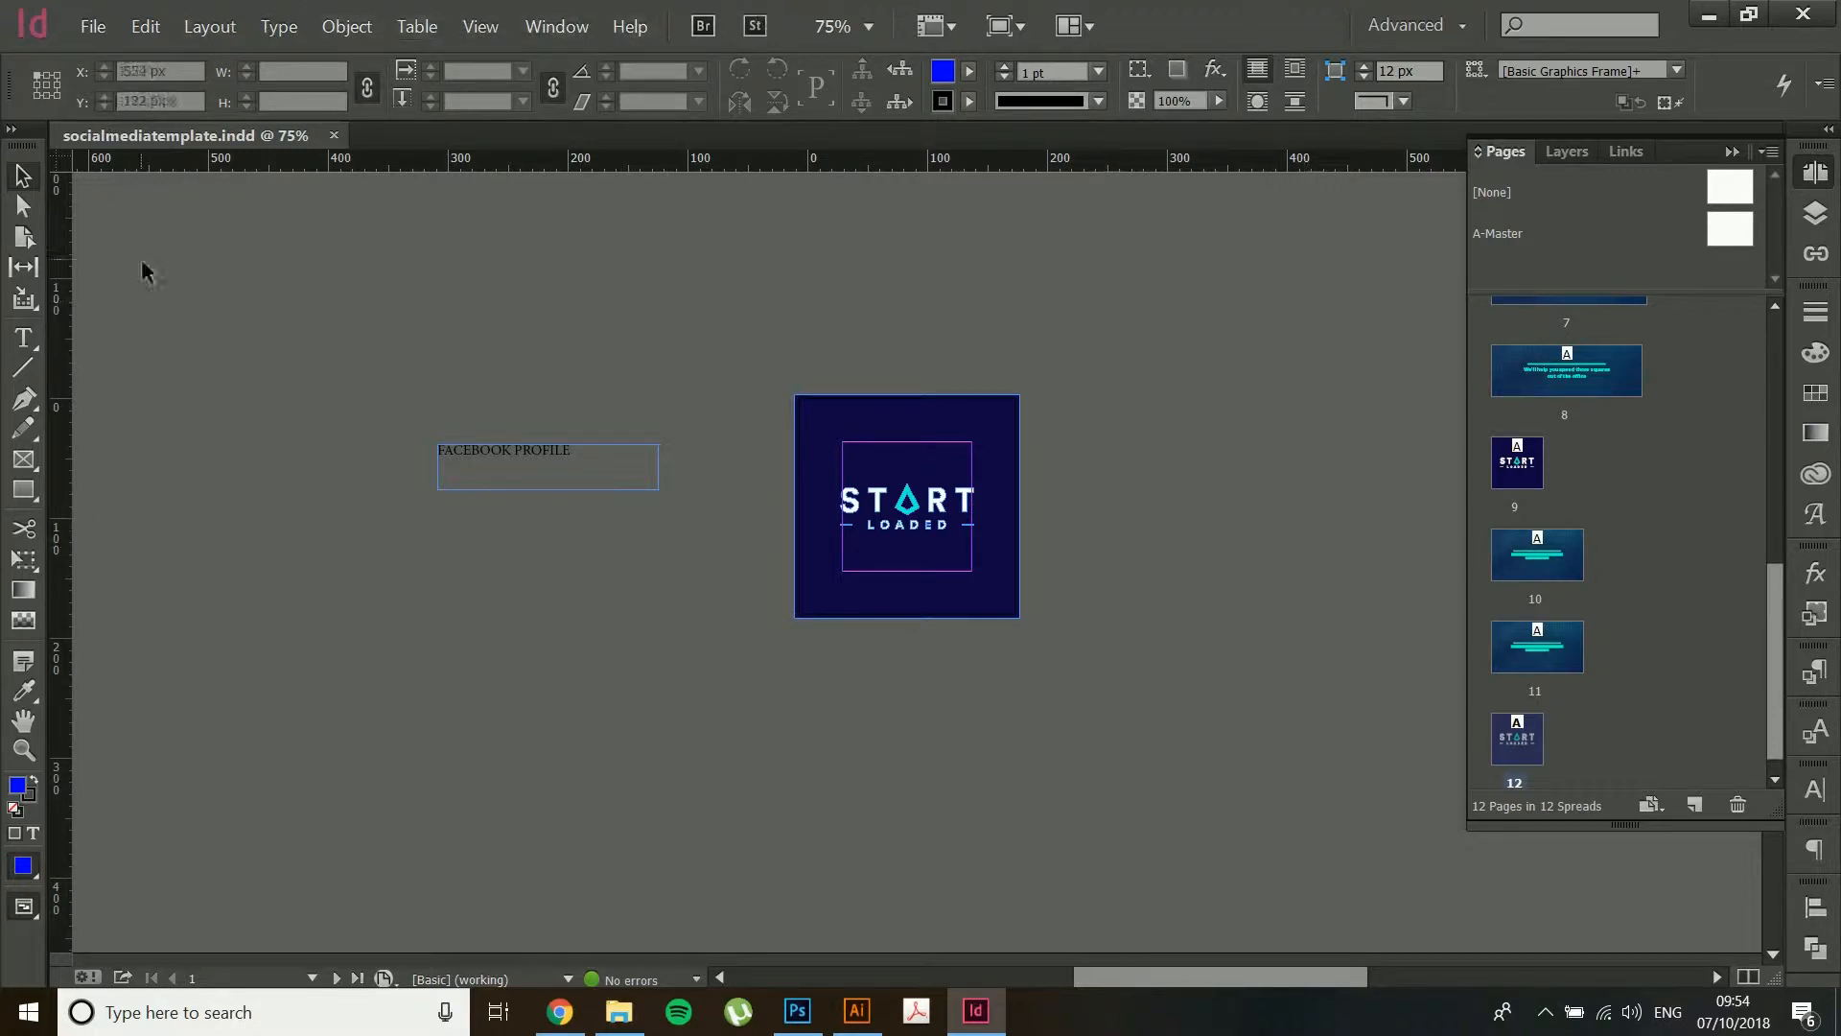
- Create a new single-page document with the Web intent and an 800 x 600 px page size
click(90, 29)
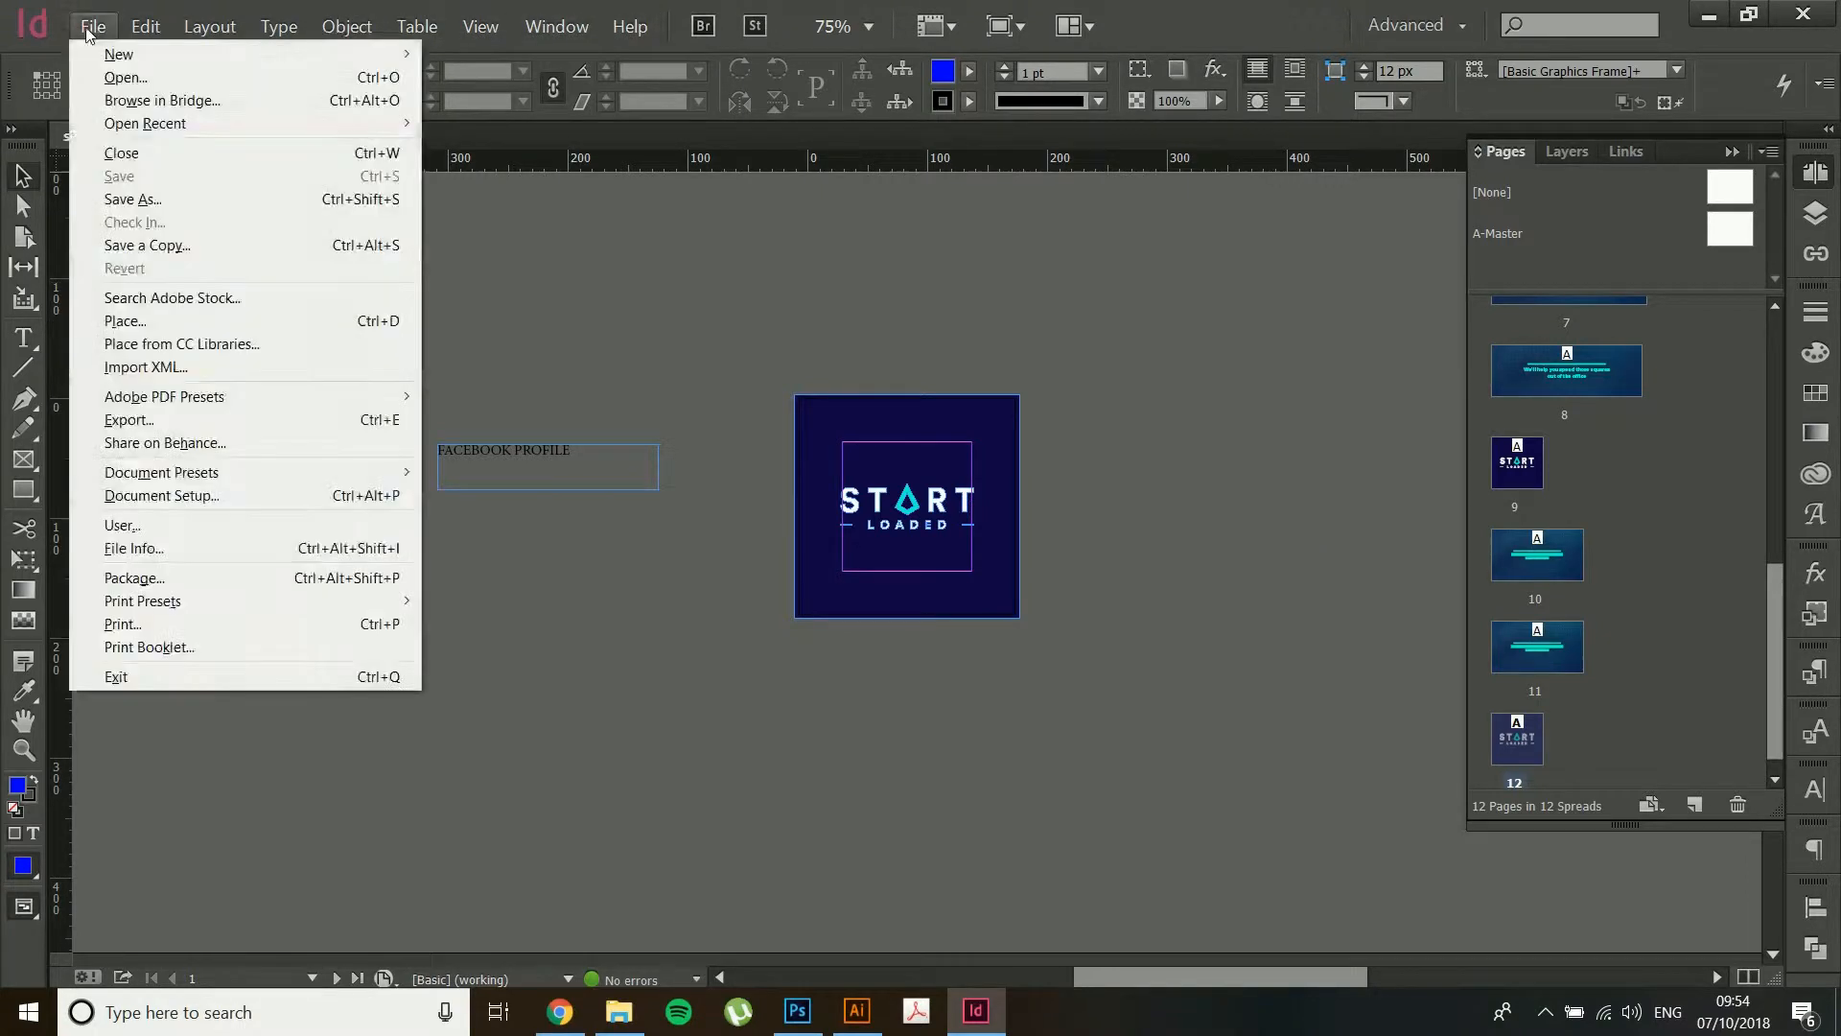
mouse_move(318, 57)
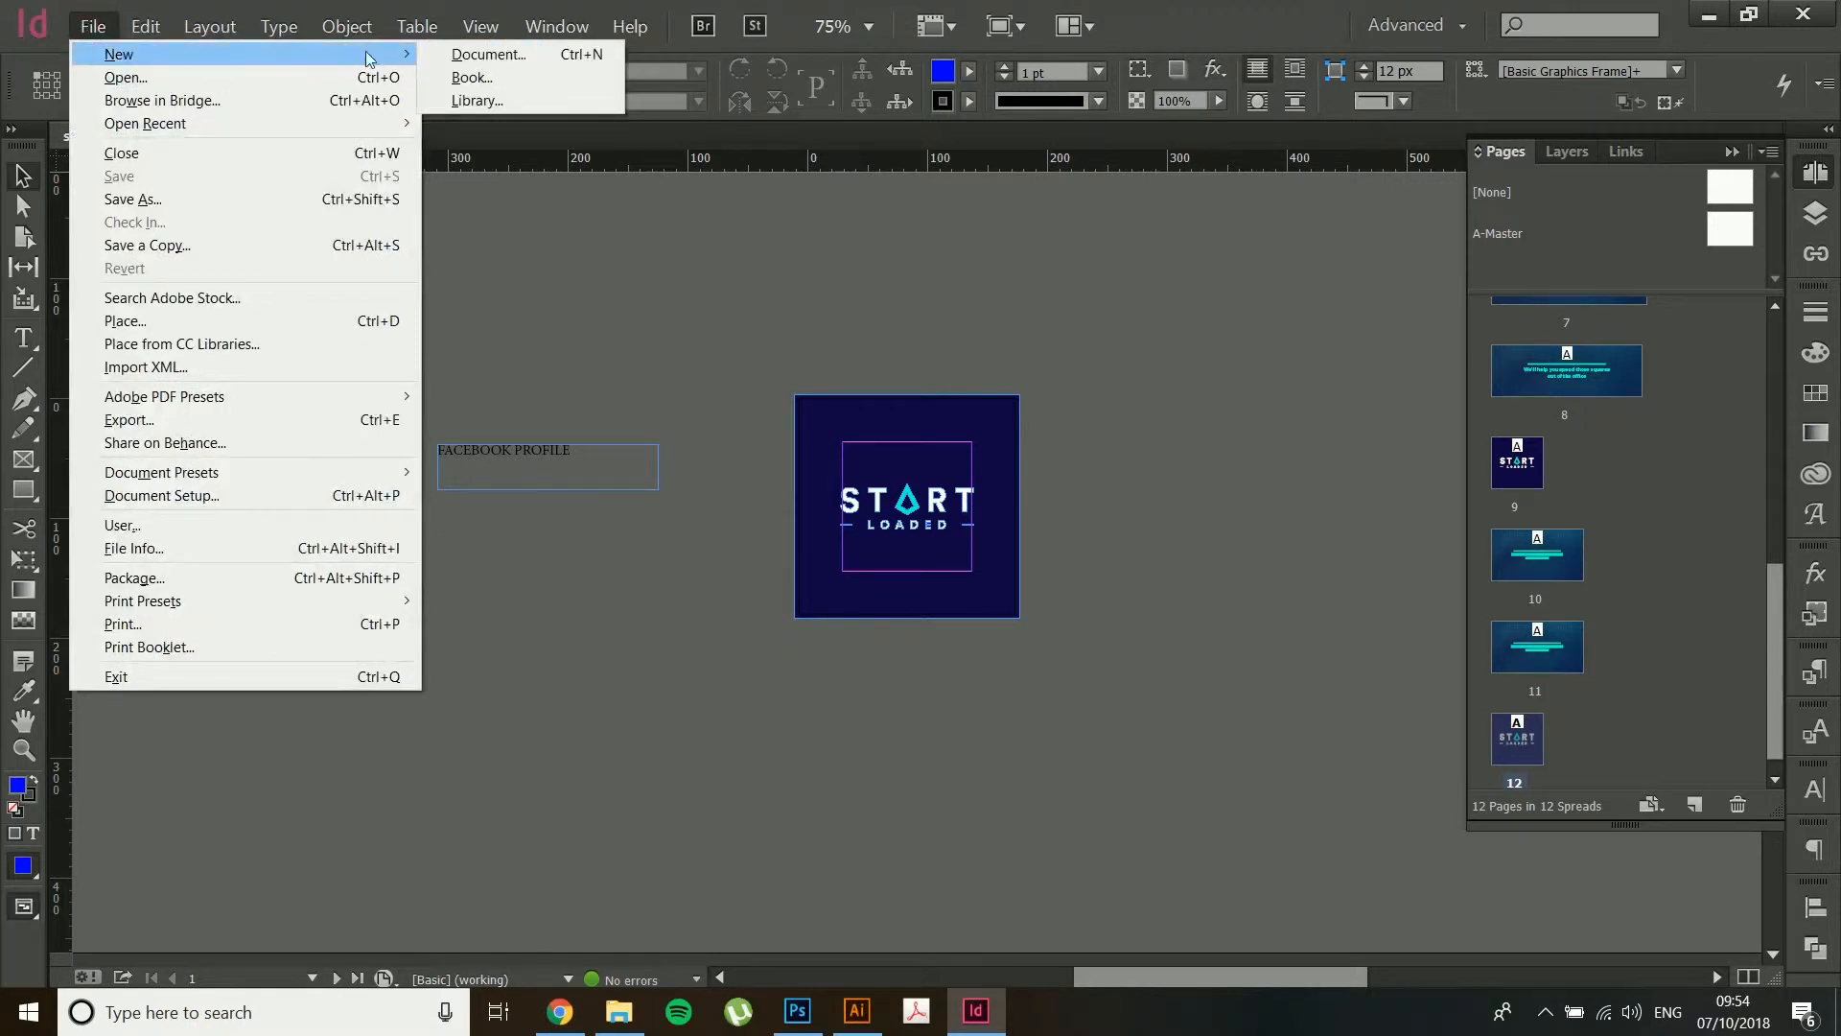
click(452, 50)
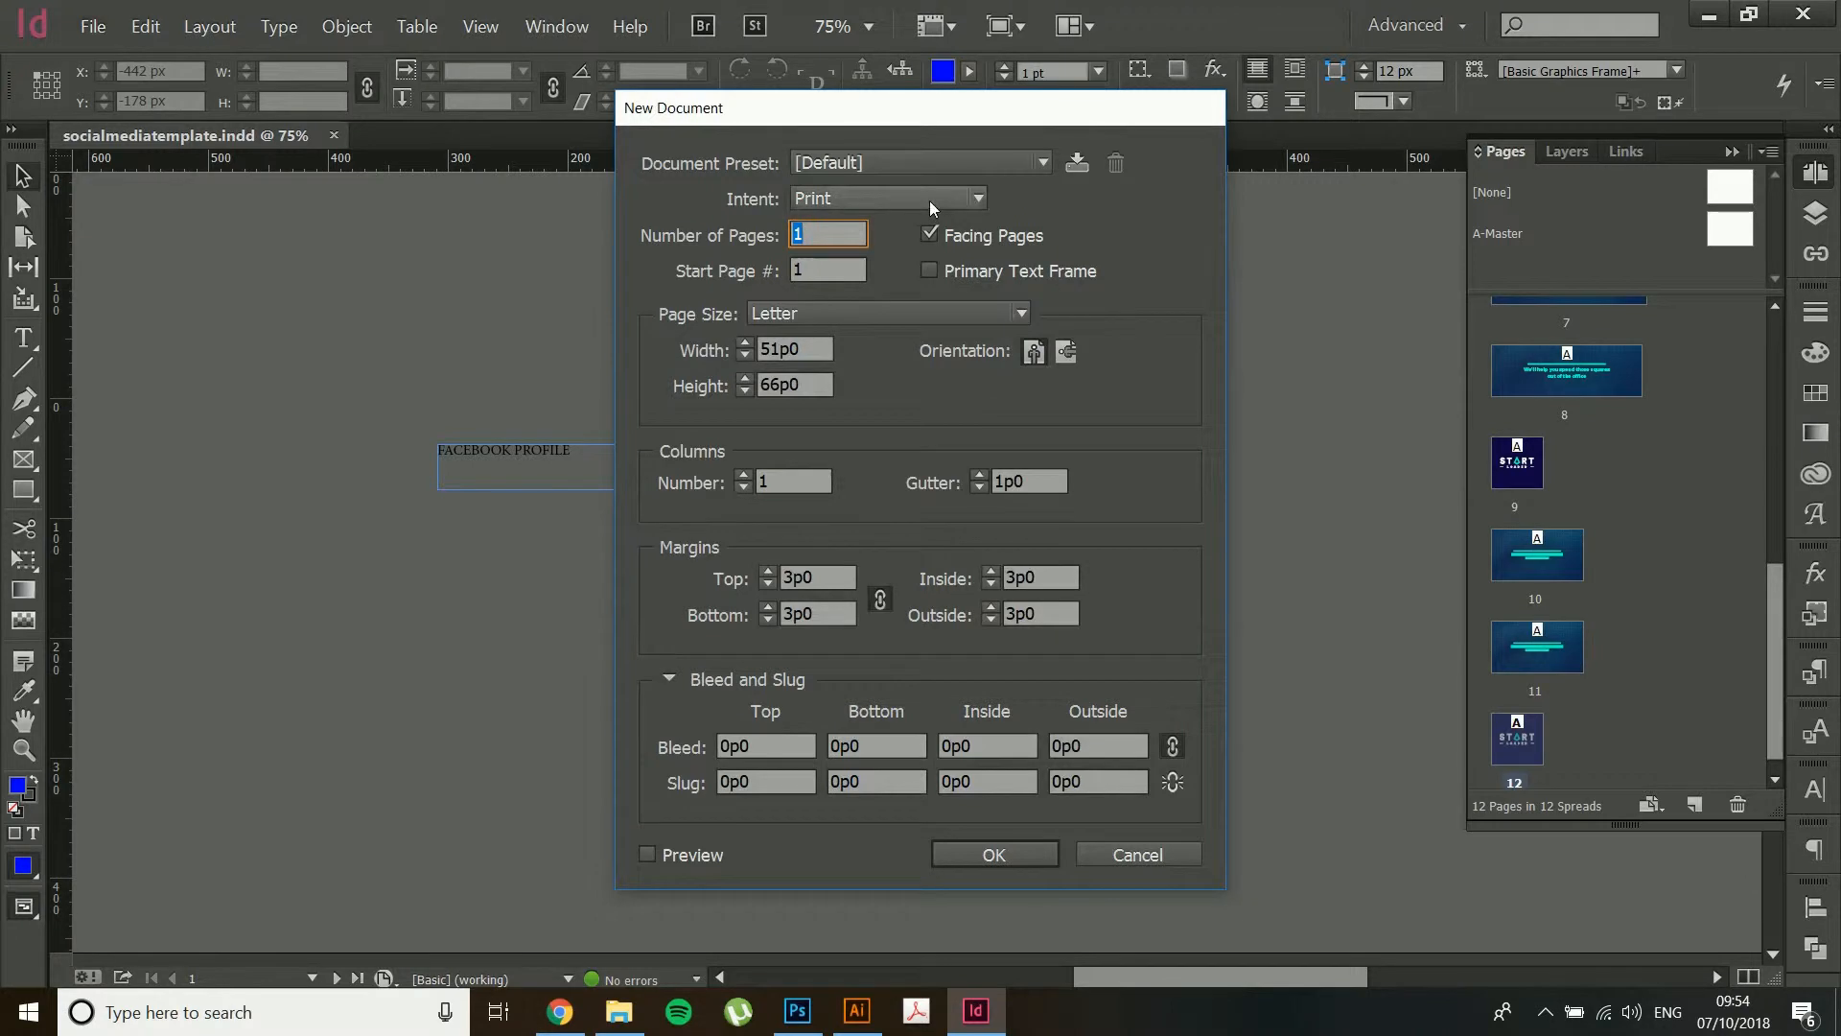
click(929, 199)
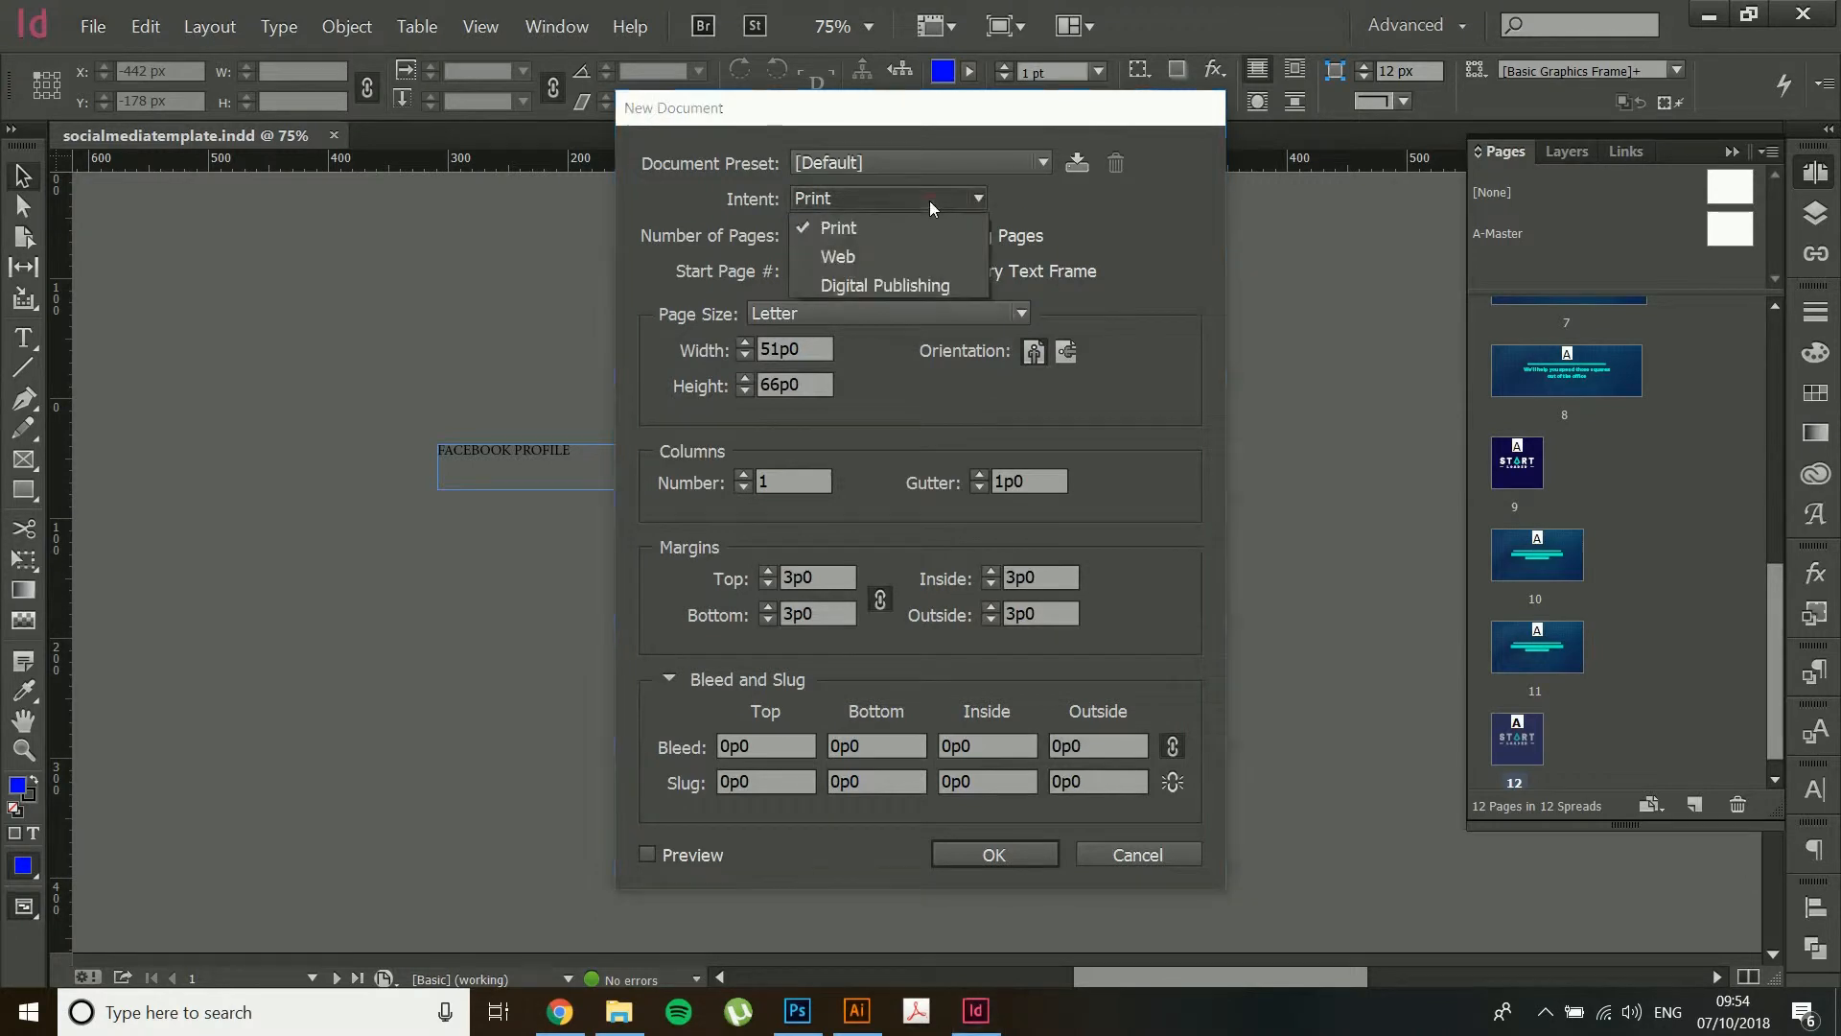
click(906, 255)
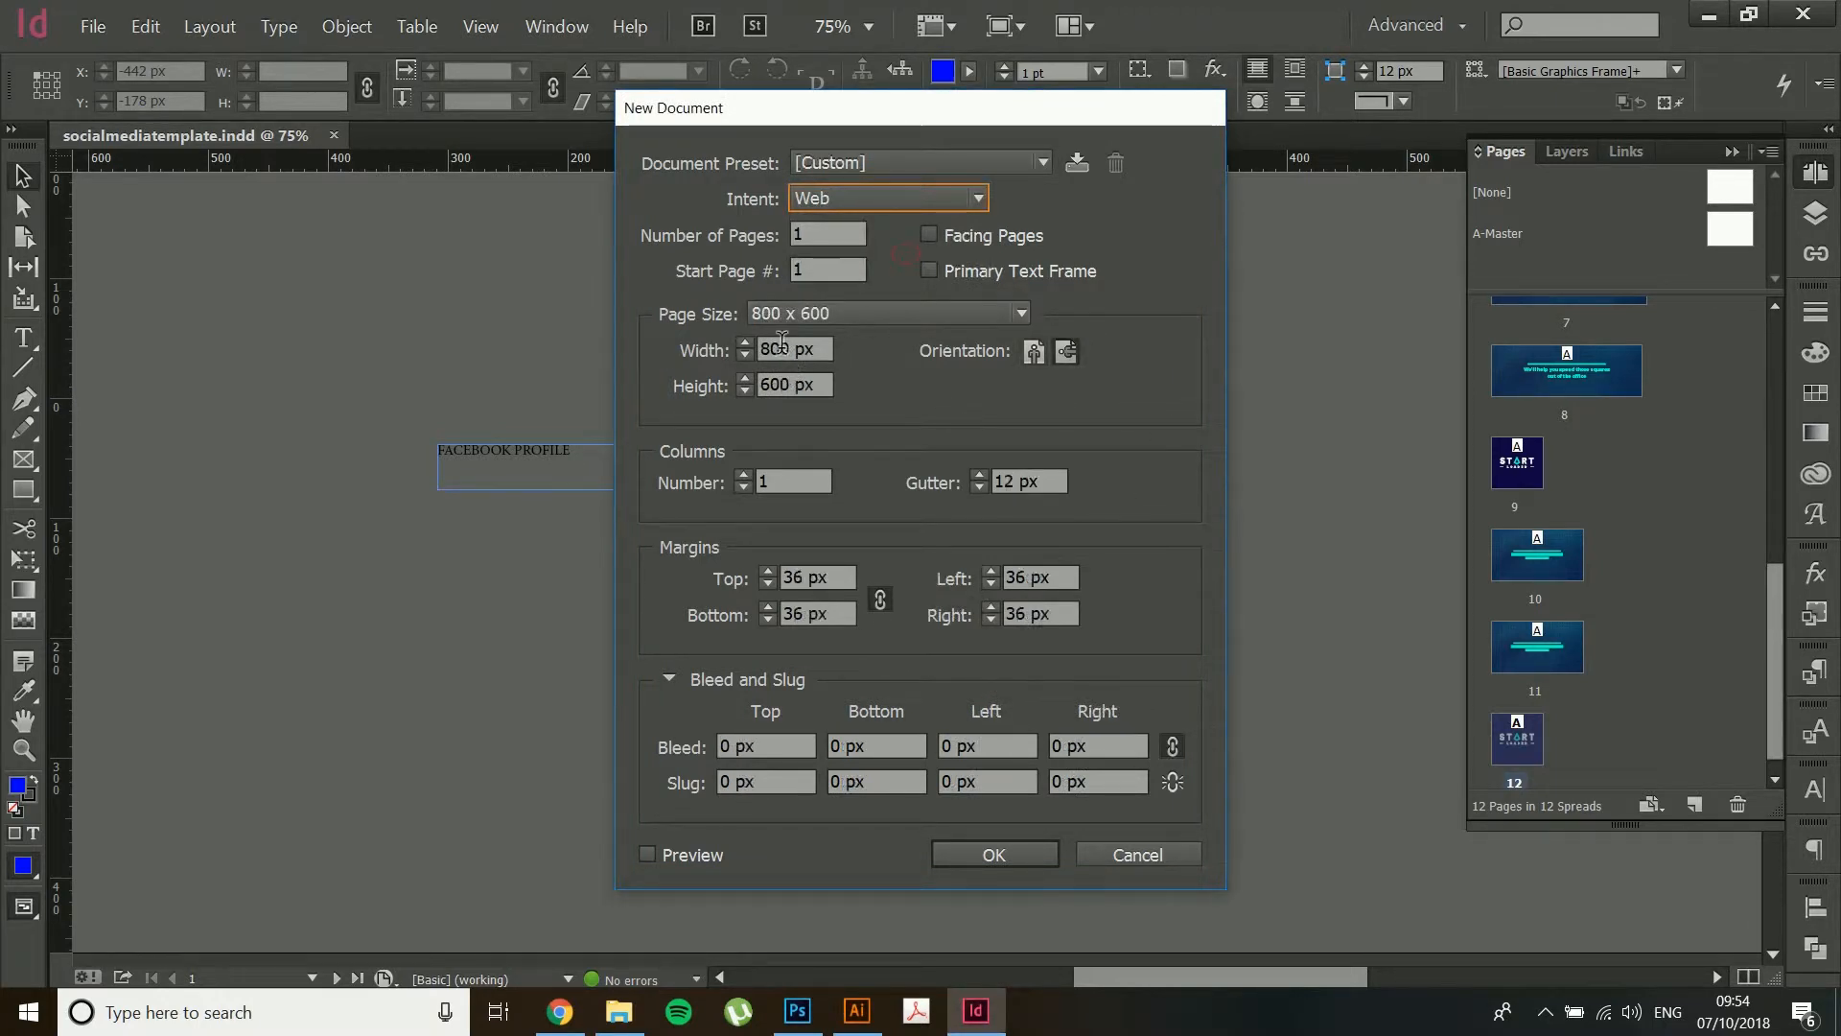
drag(788, 350, 756, 352)
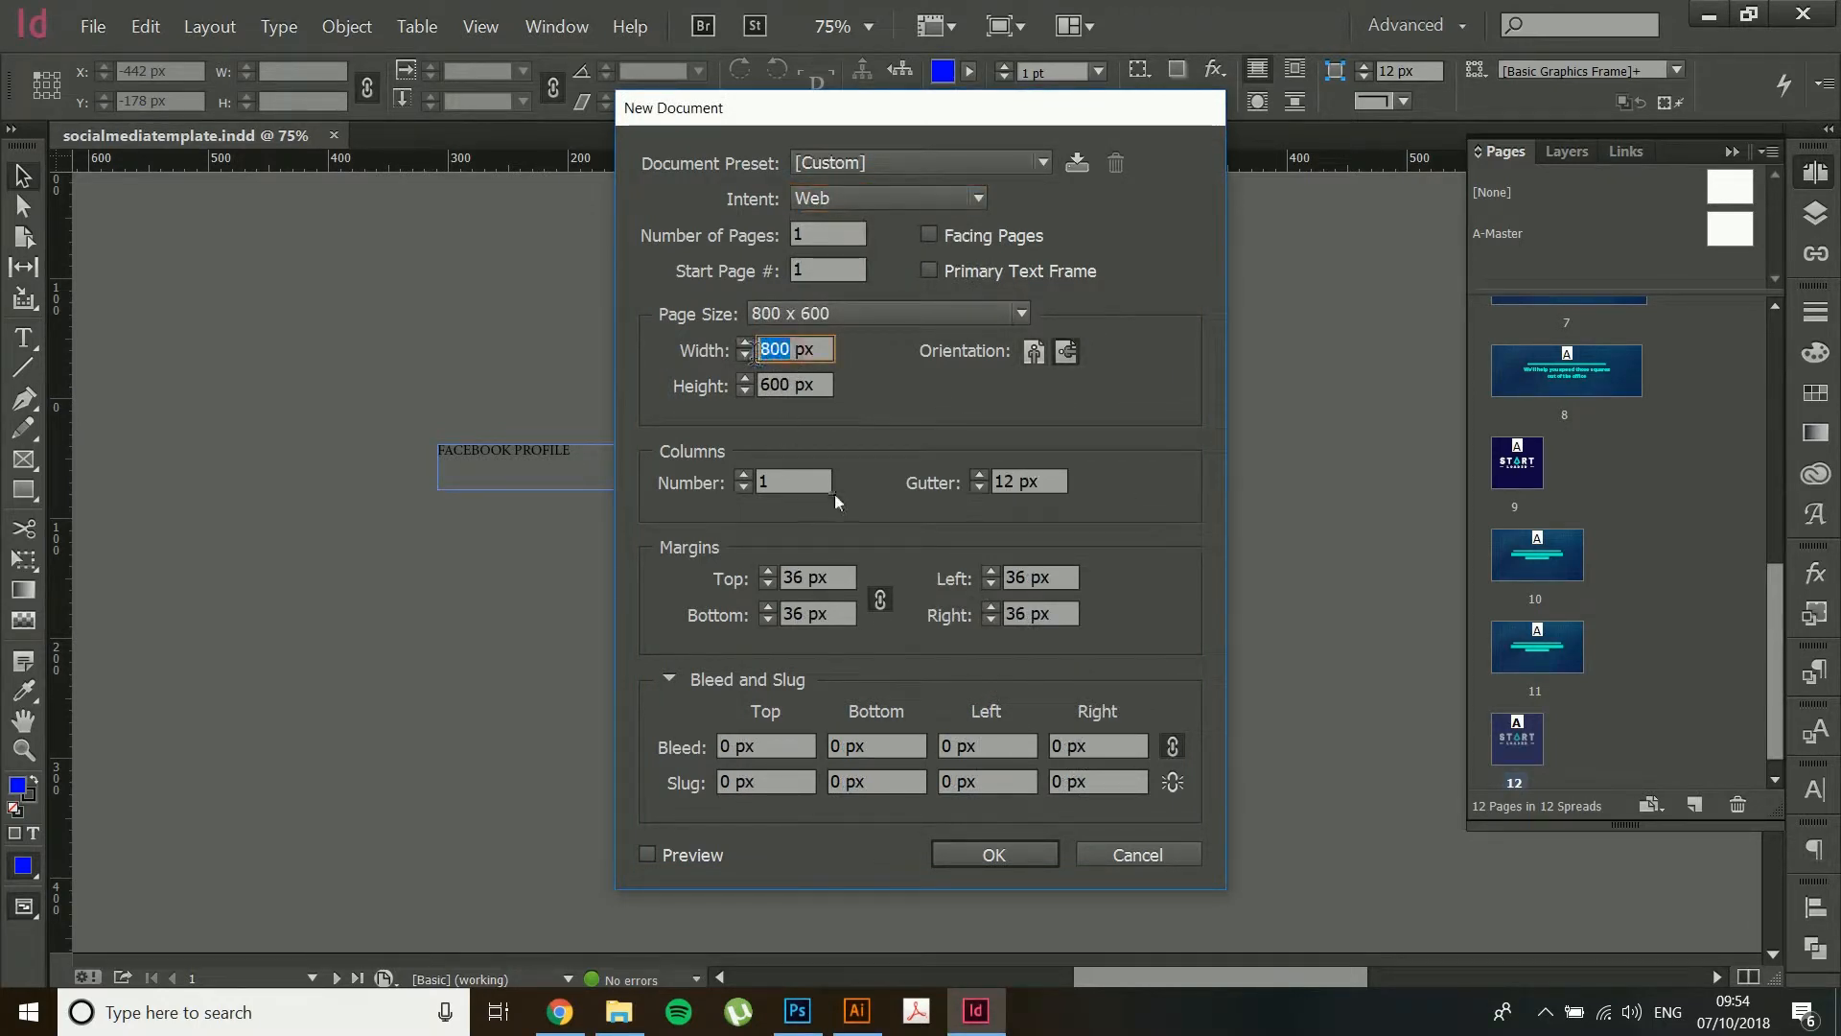
click(1045, 857)
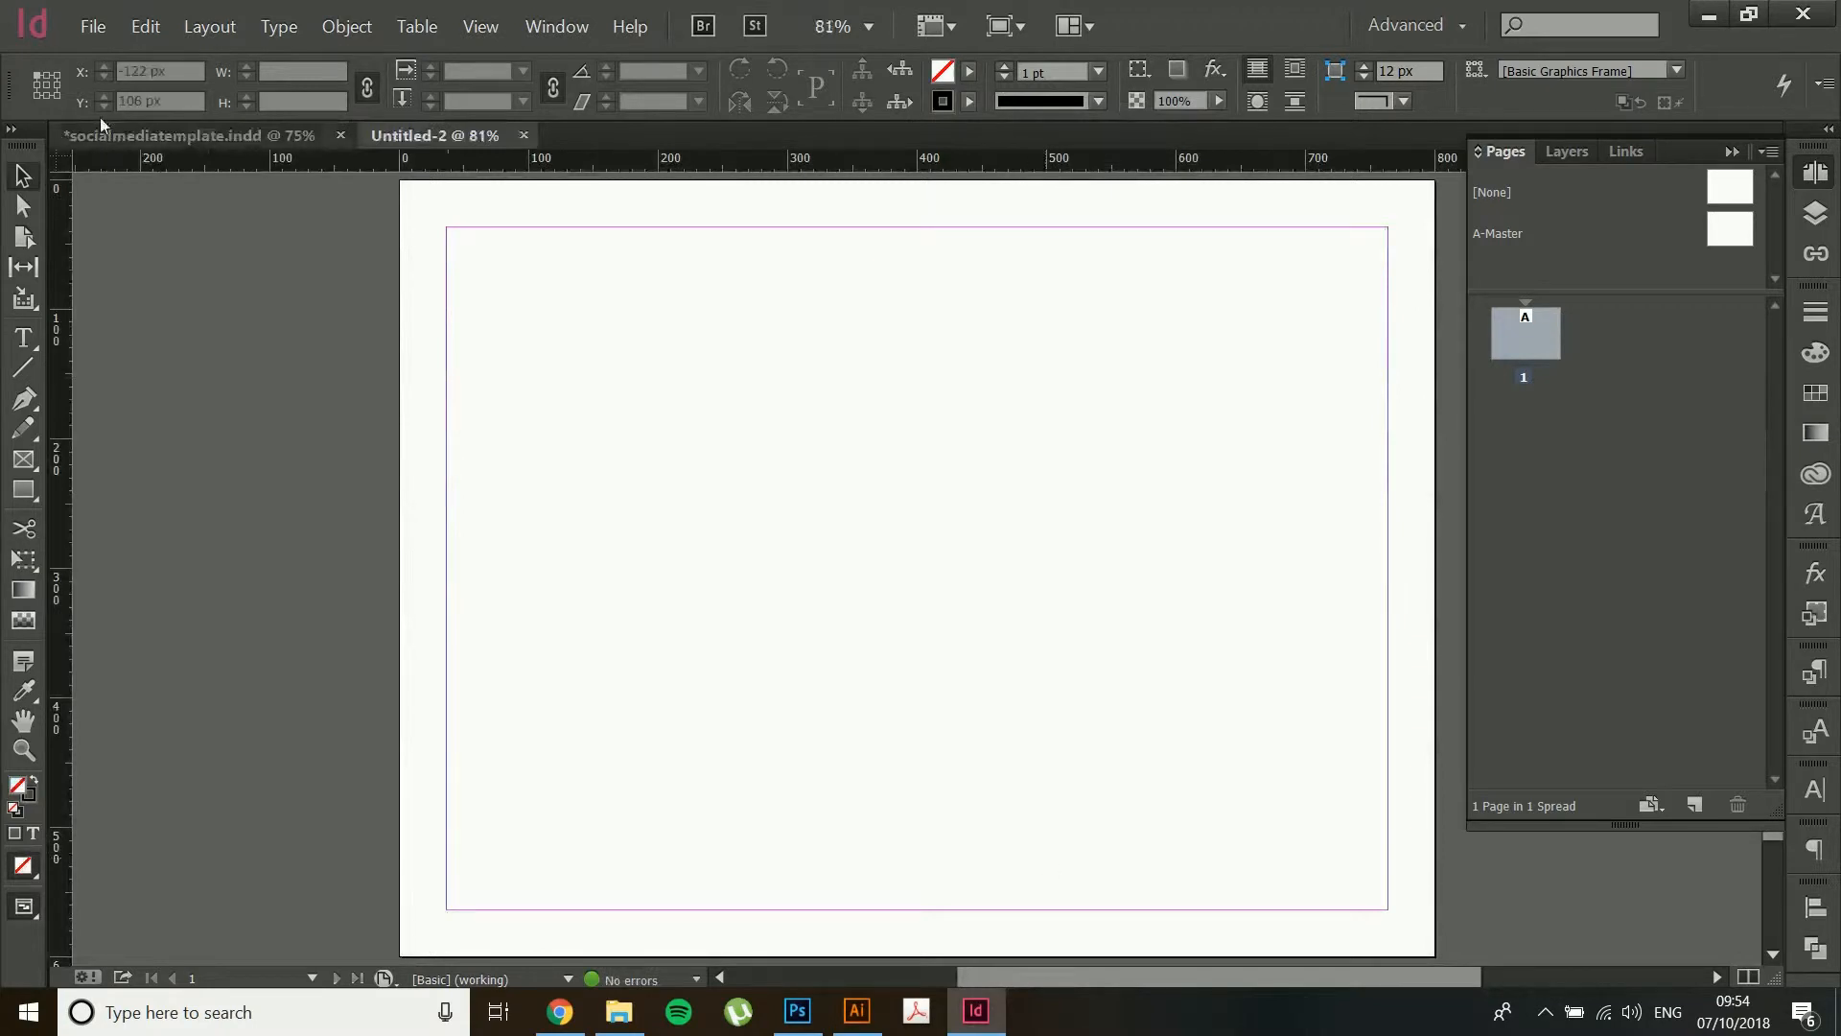
- Return to socialmediatemplate.indd, inspect the Facebook profile page's size with the Page tool, and view the Facebook banner page
click(117, 136)
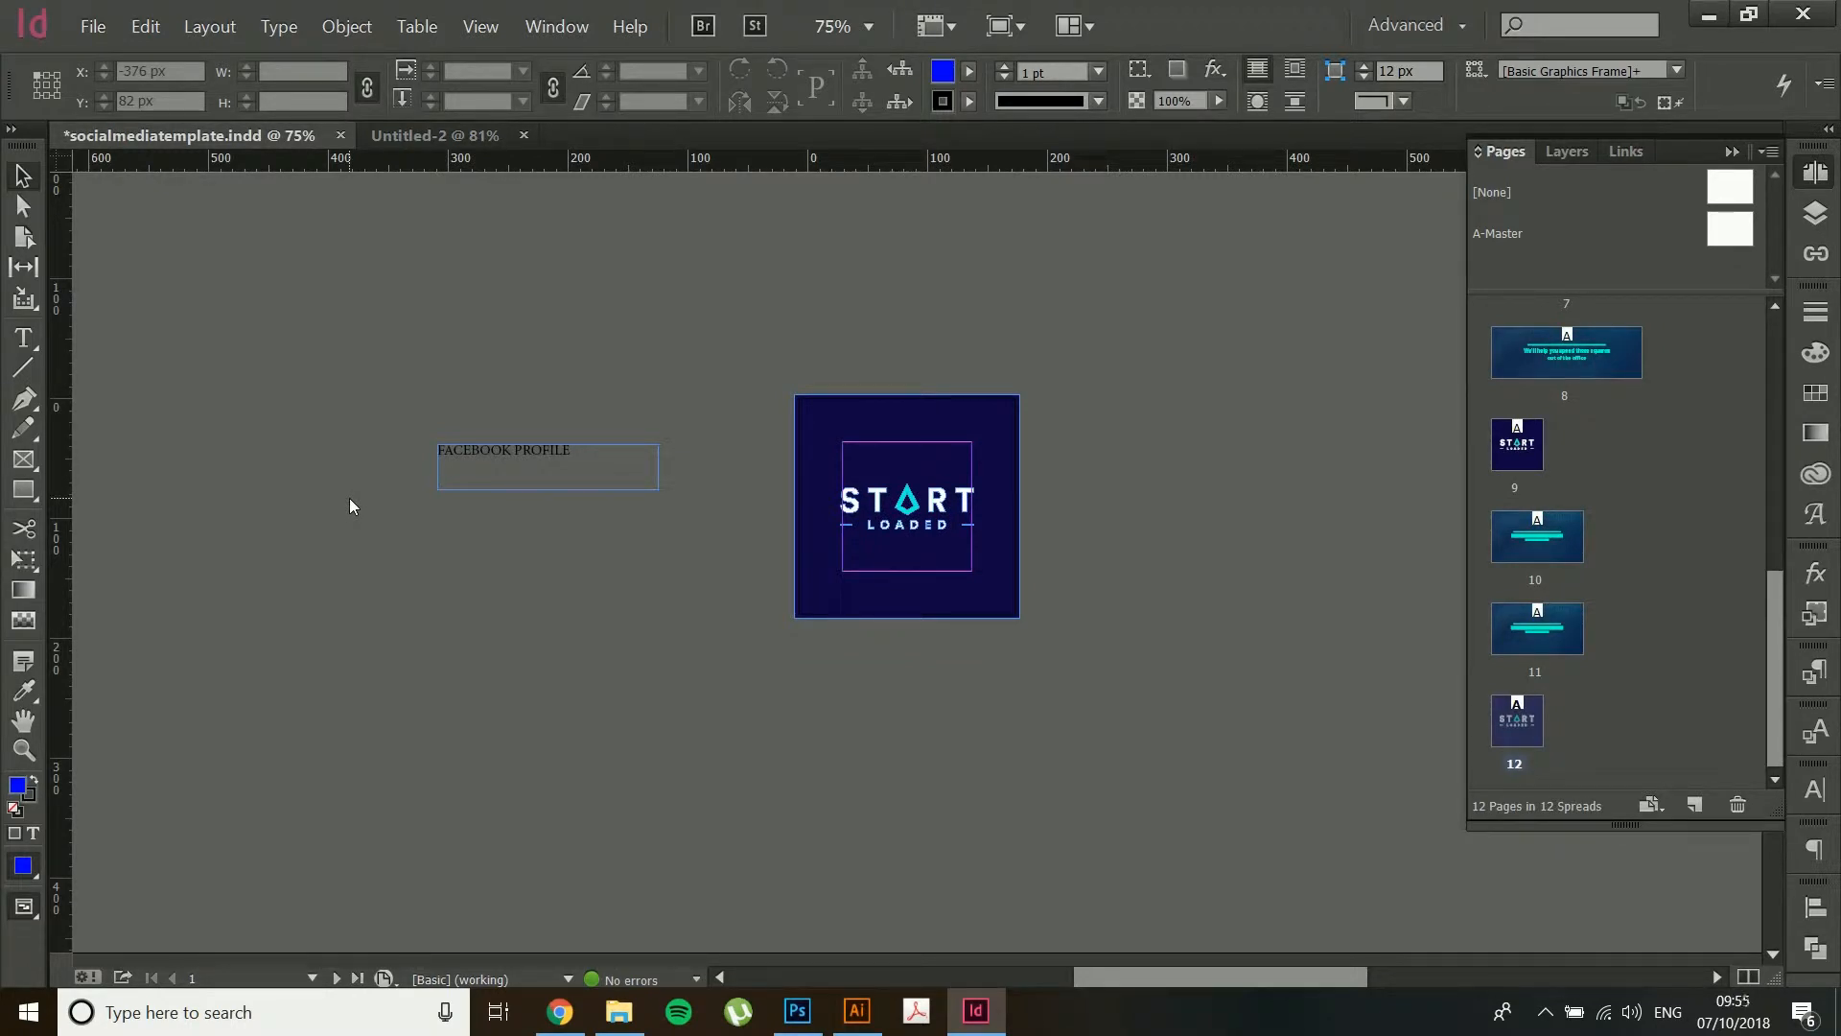
click(30, 238)
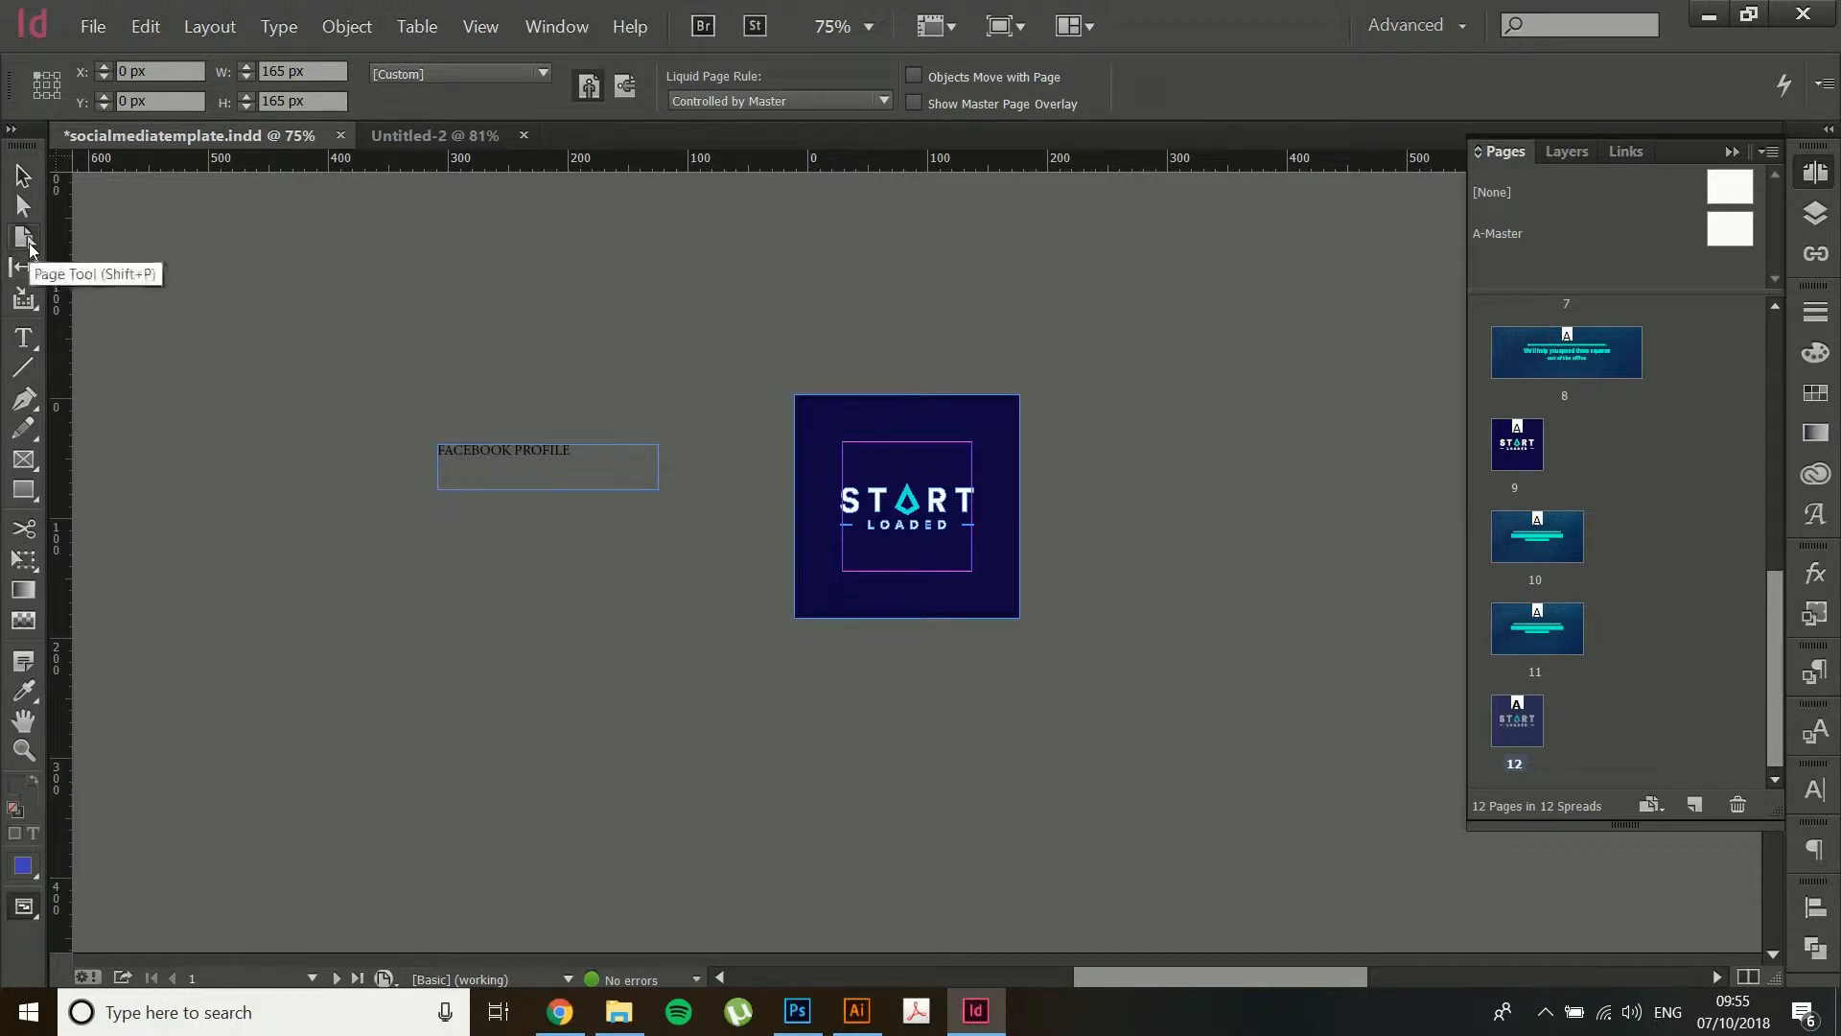
click(274, 63)
drag(275, 64, 261, 65)
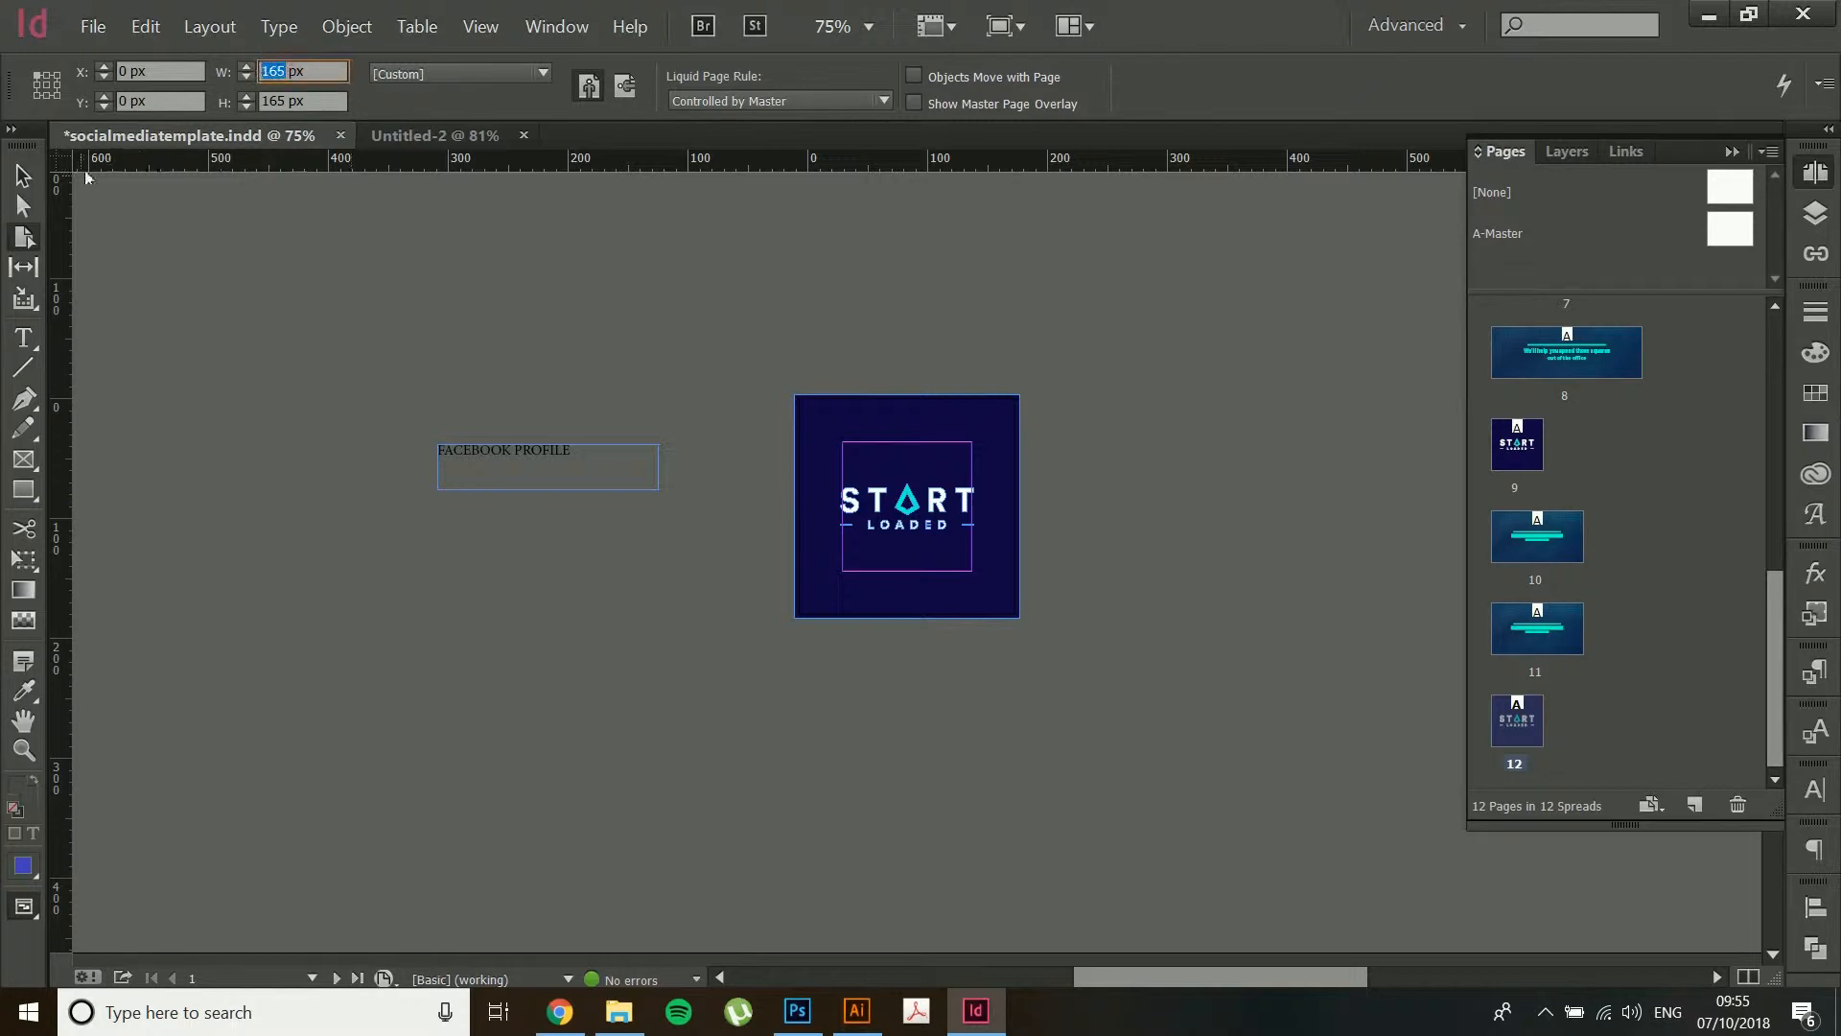
click(25, 182)
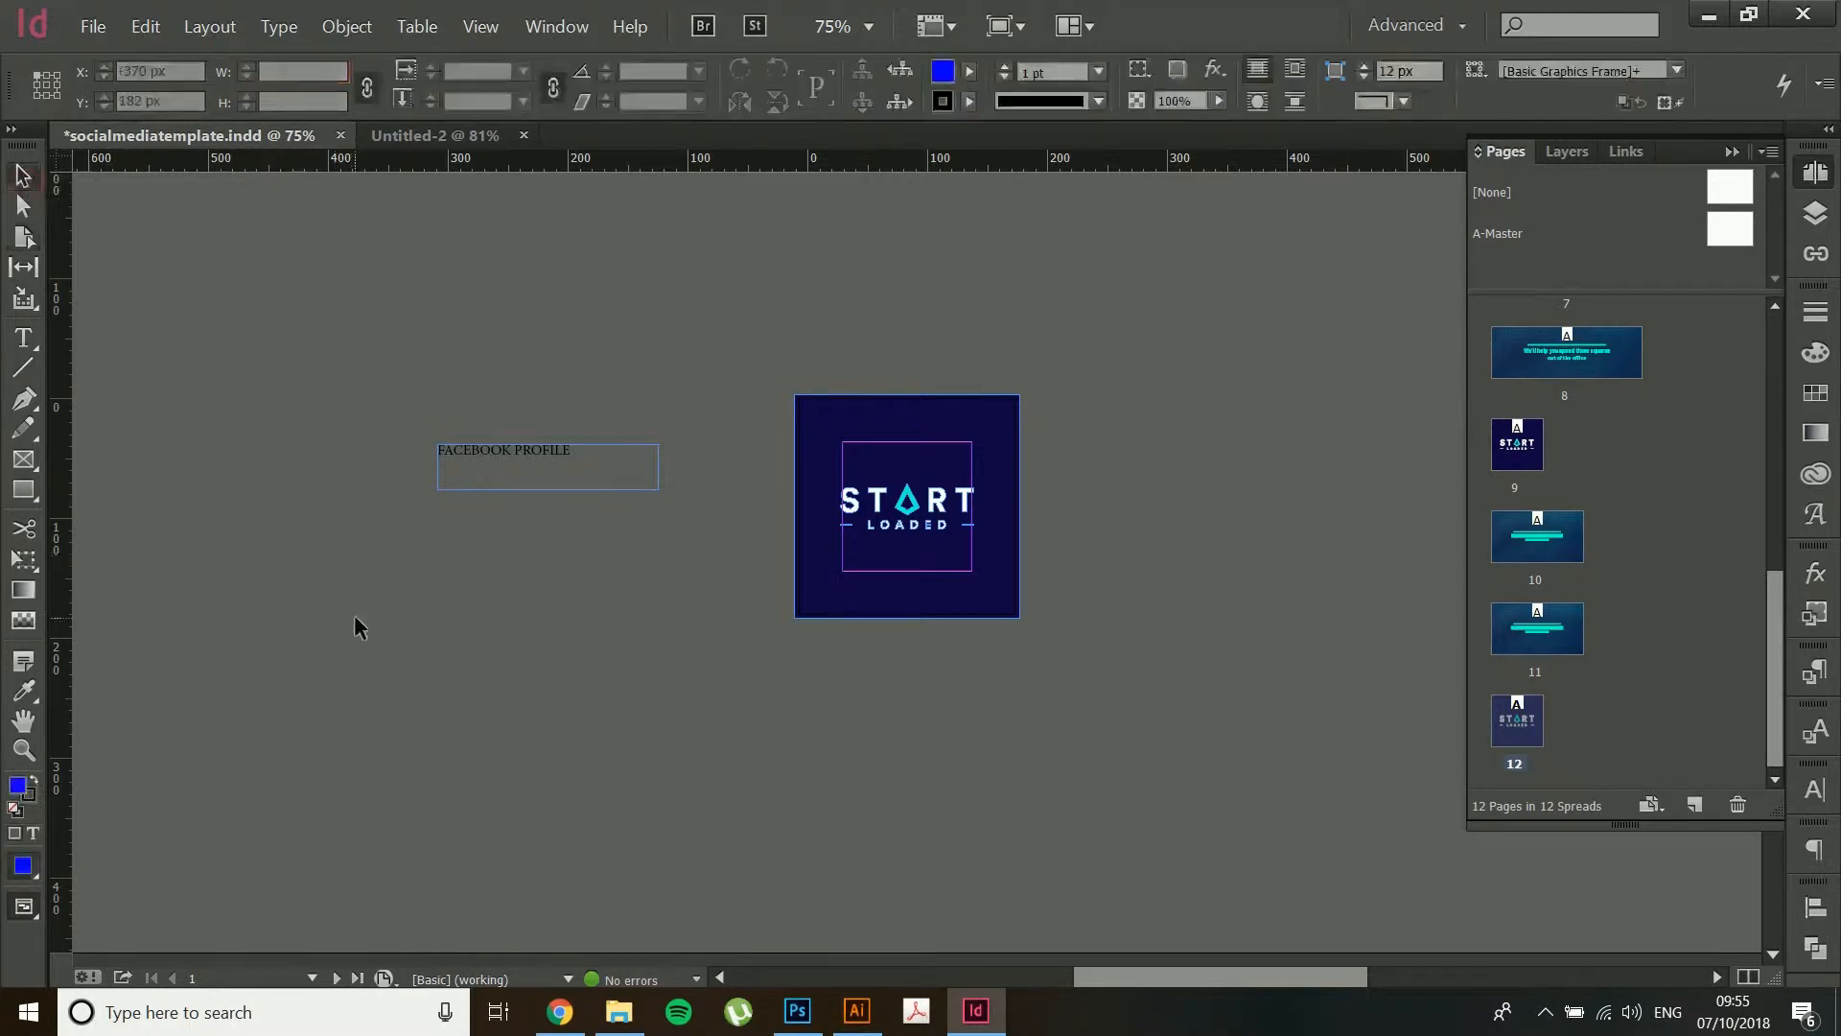
scroll(354, 614, down, 5)
scroll(354, 628, up, 3)
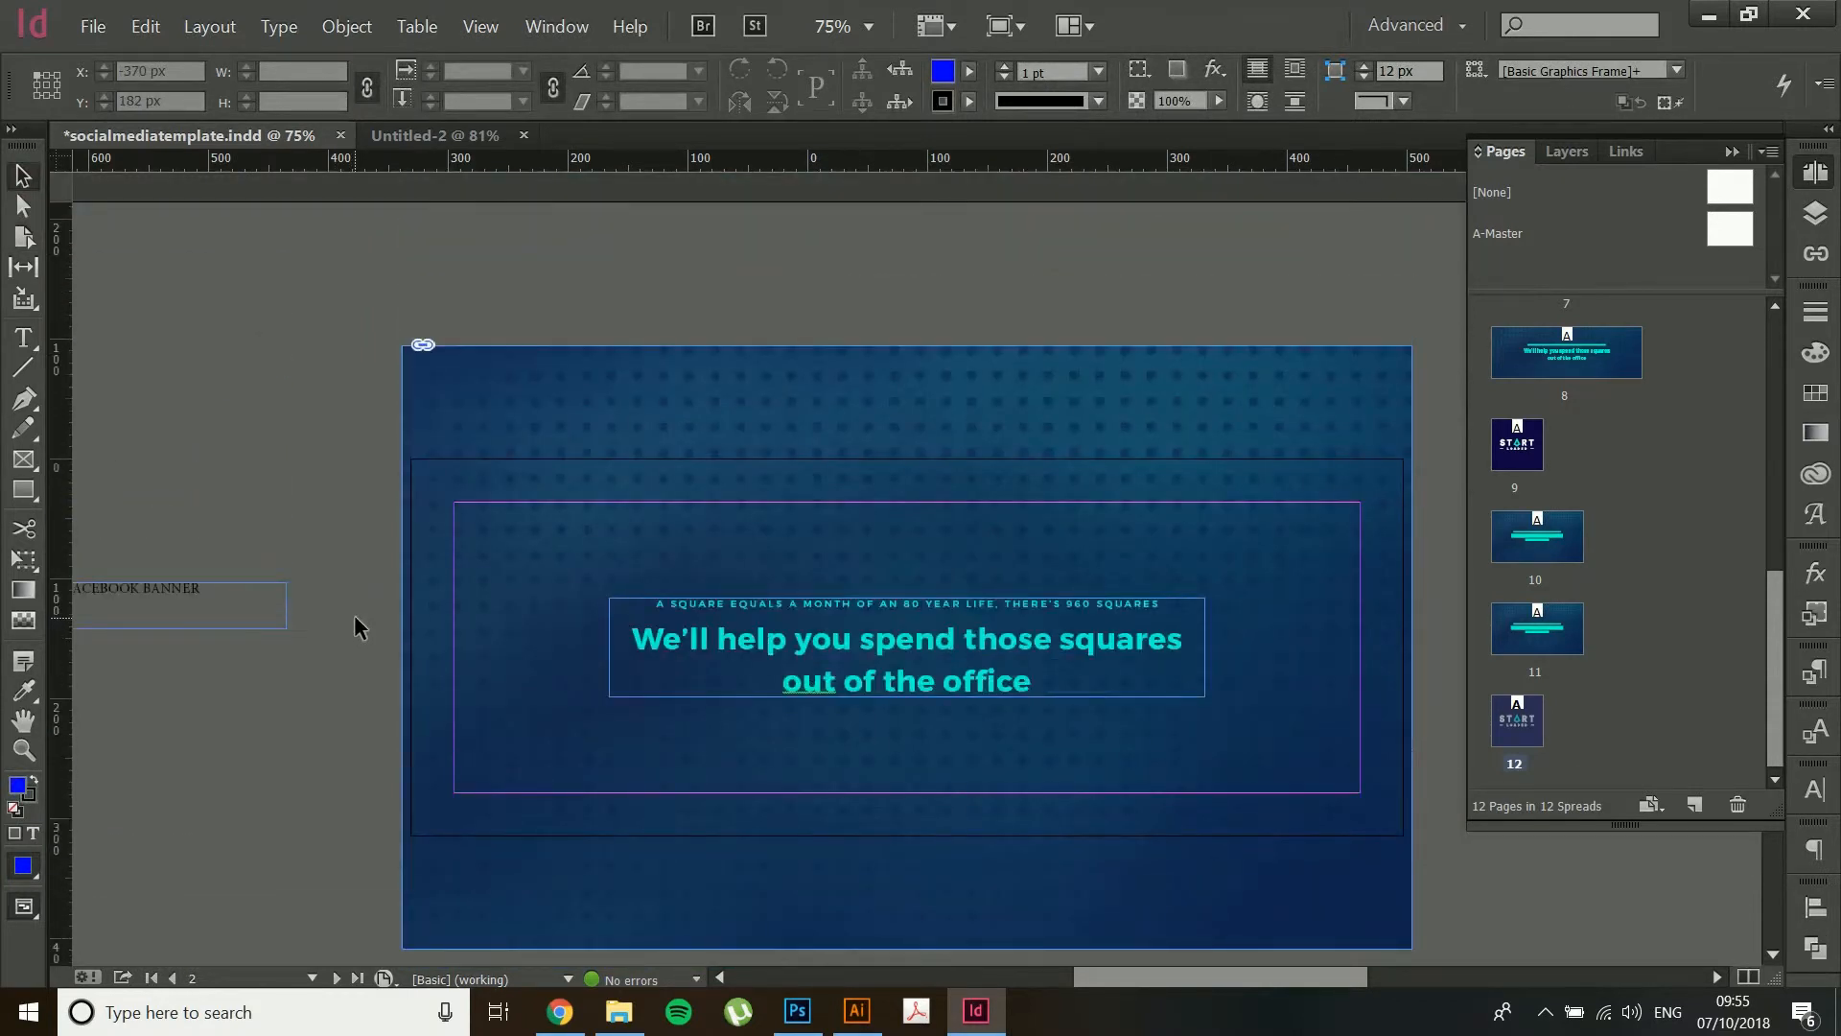
- Switch to File Explorer and select the exported JPGs from socialmediatemplate.jpg to socialmediatemplate12.jpg, then return to InDesign
click(621, 1009)
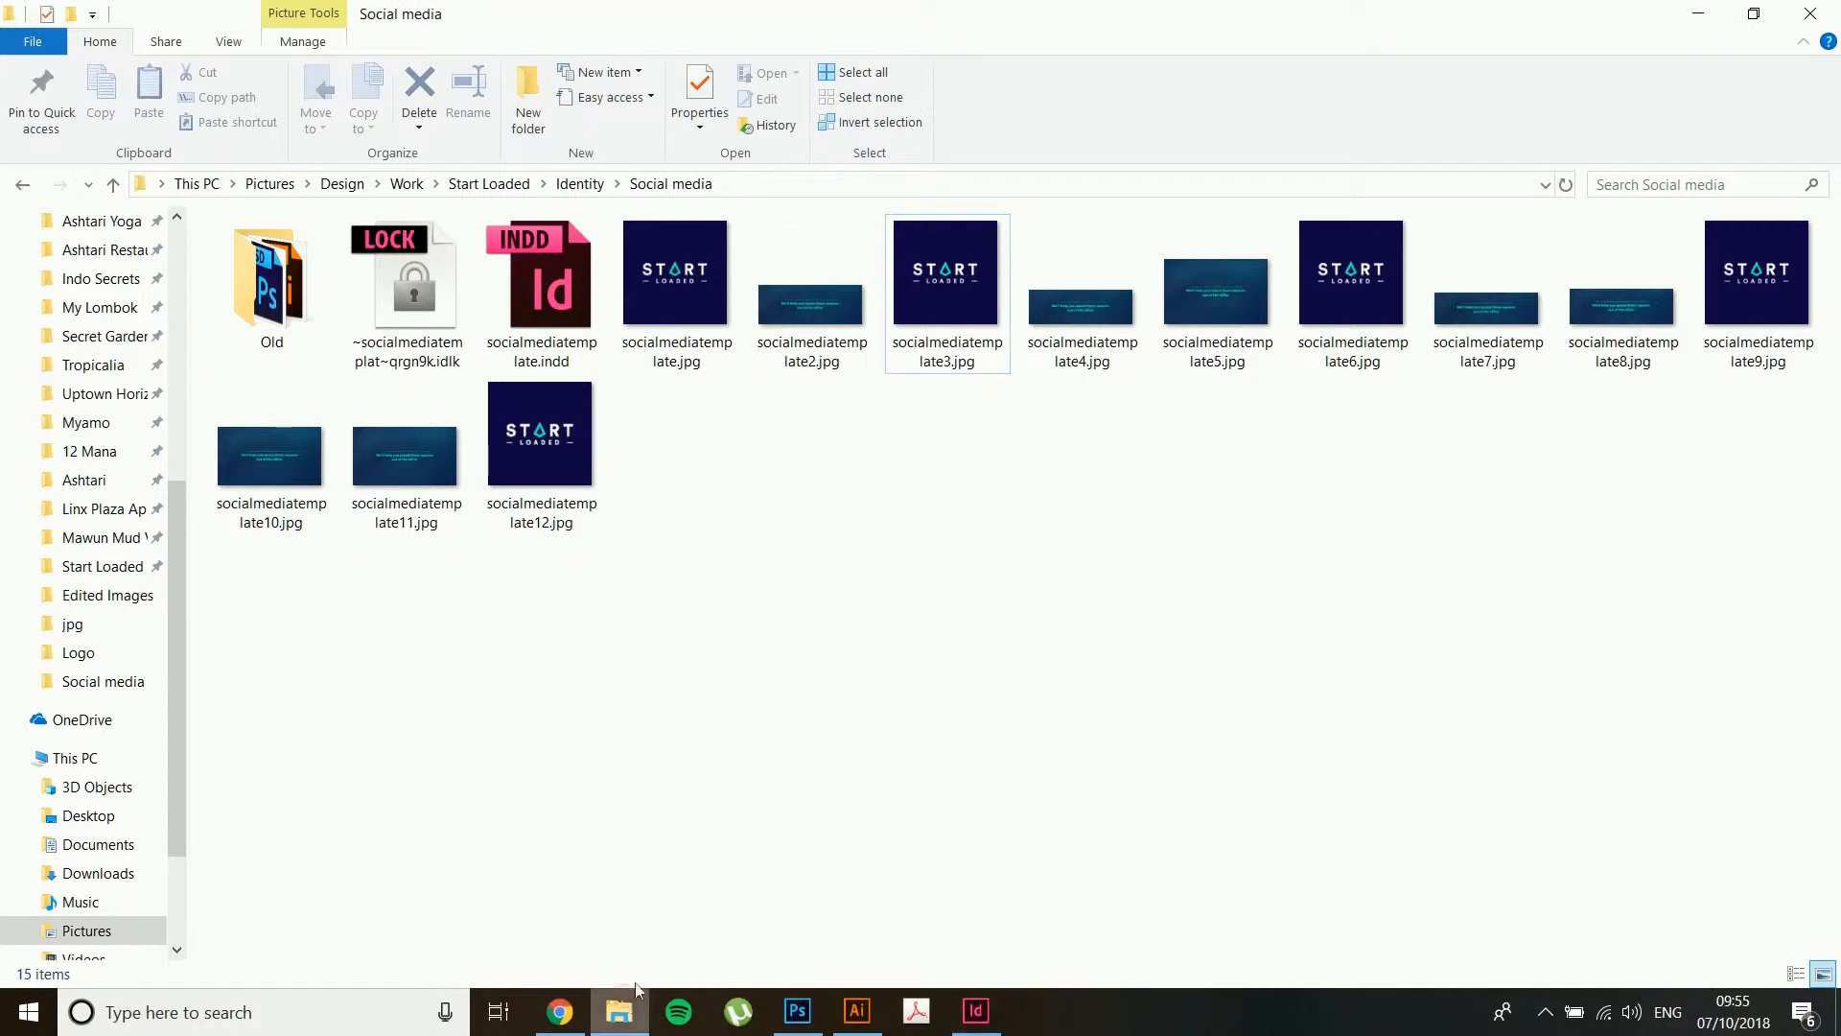
click(674, 277)
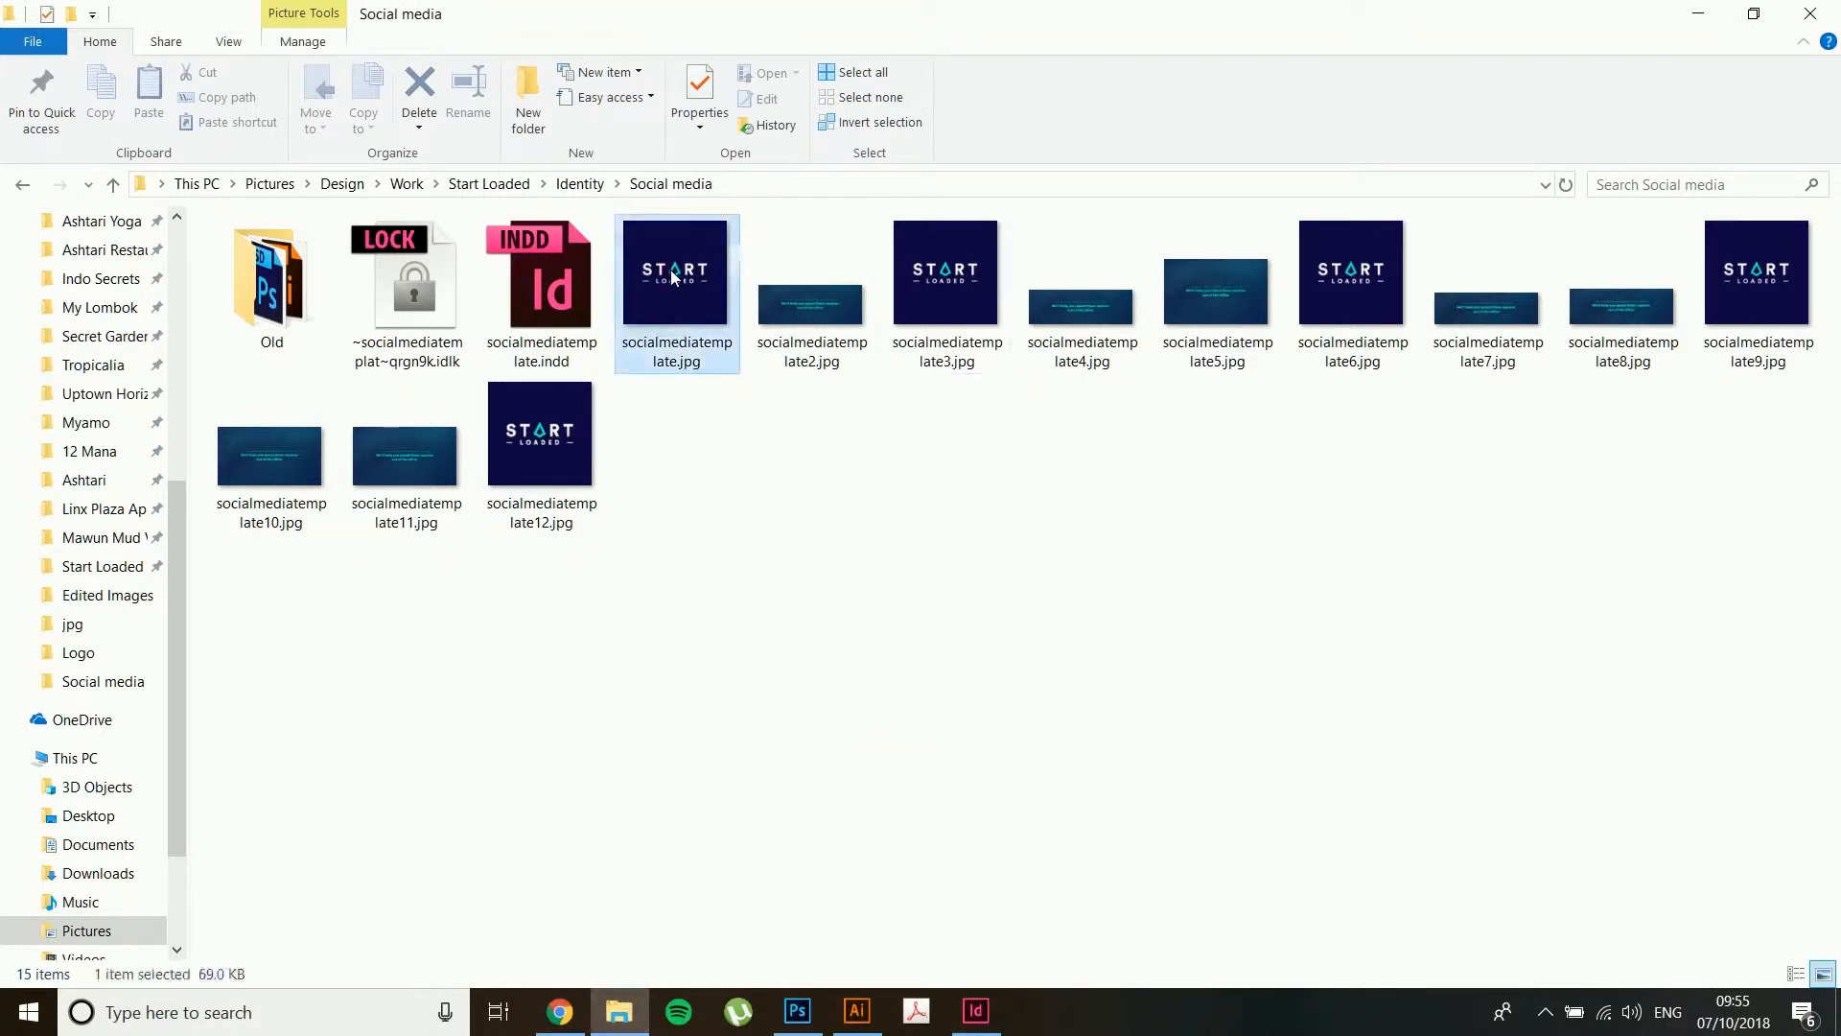
shift+click(537, 410)
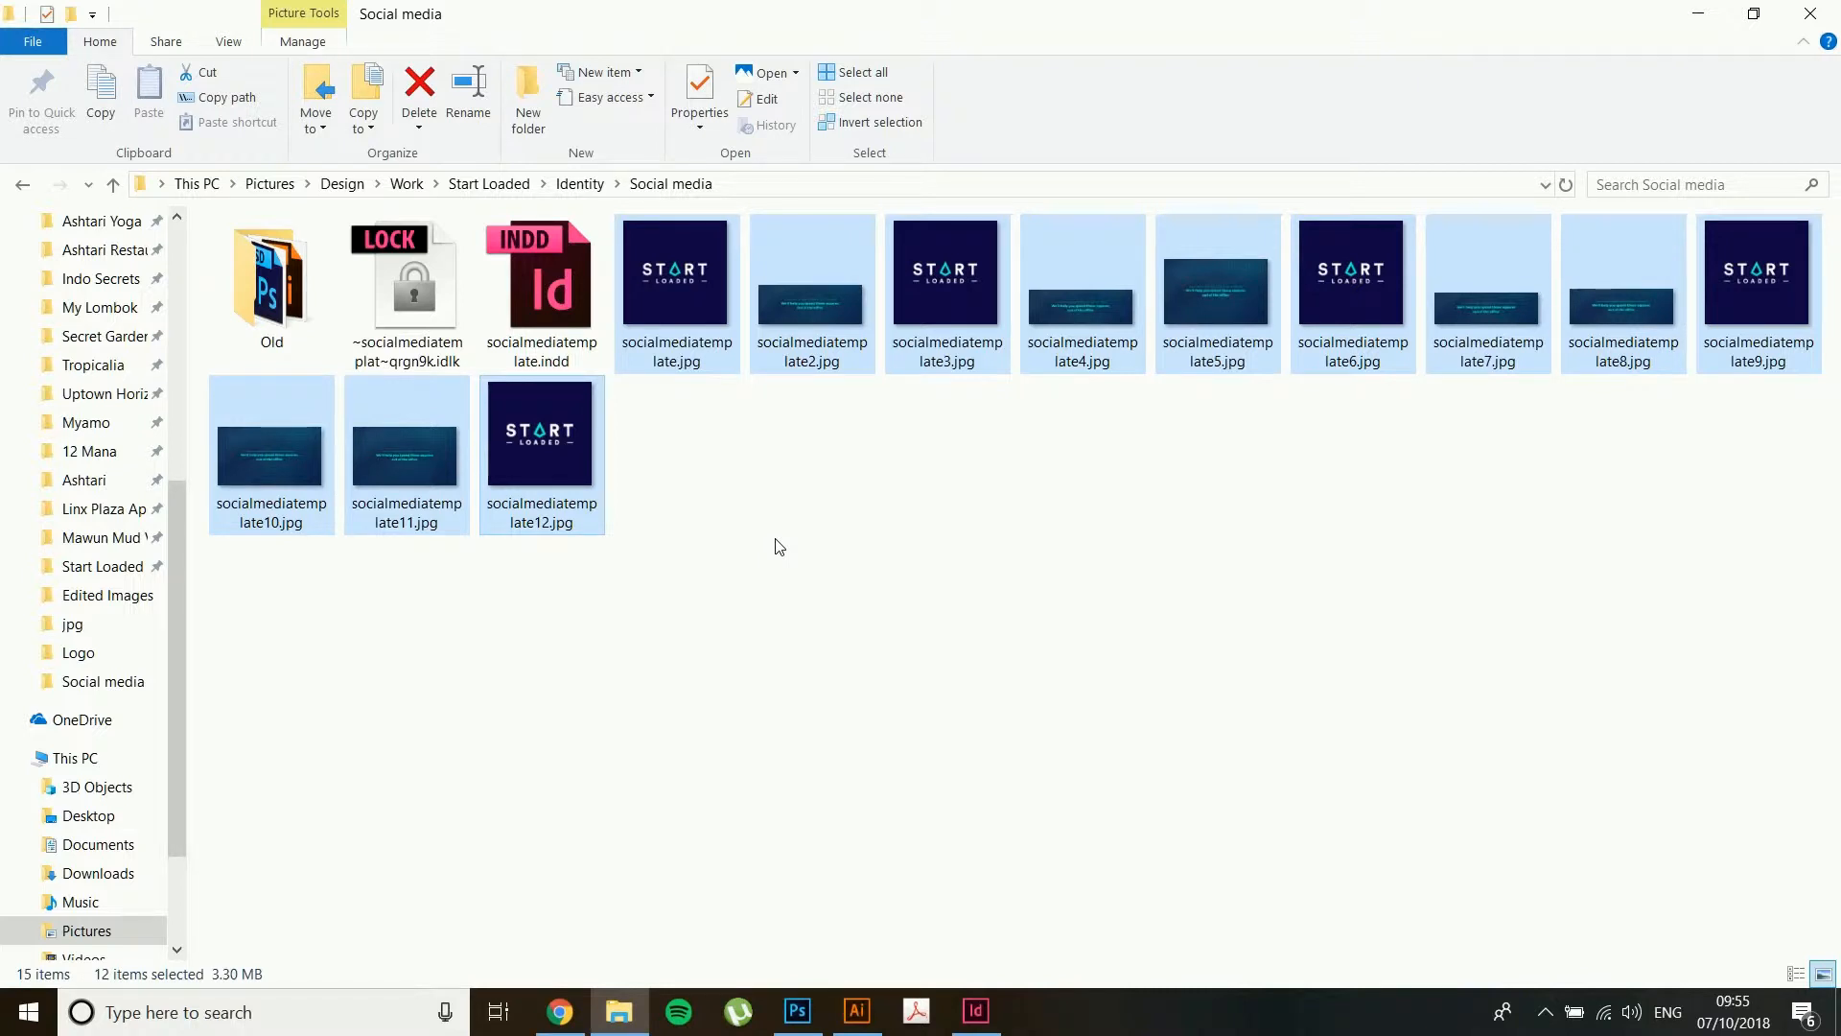
key(alt+Tab)
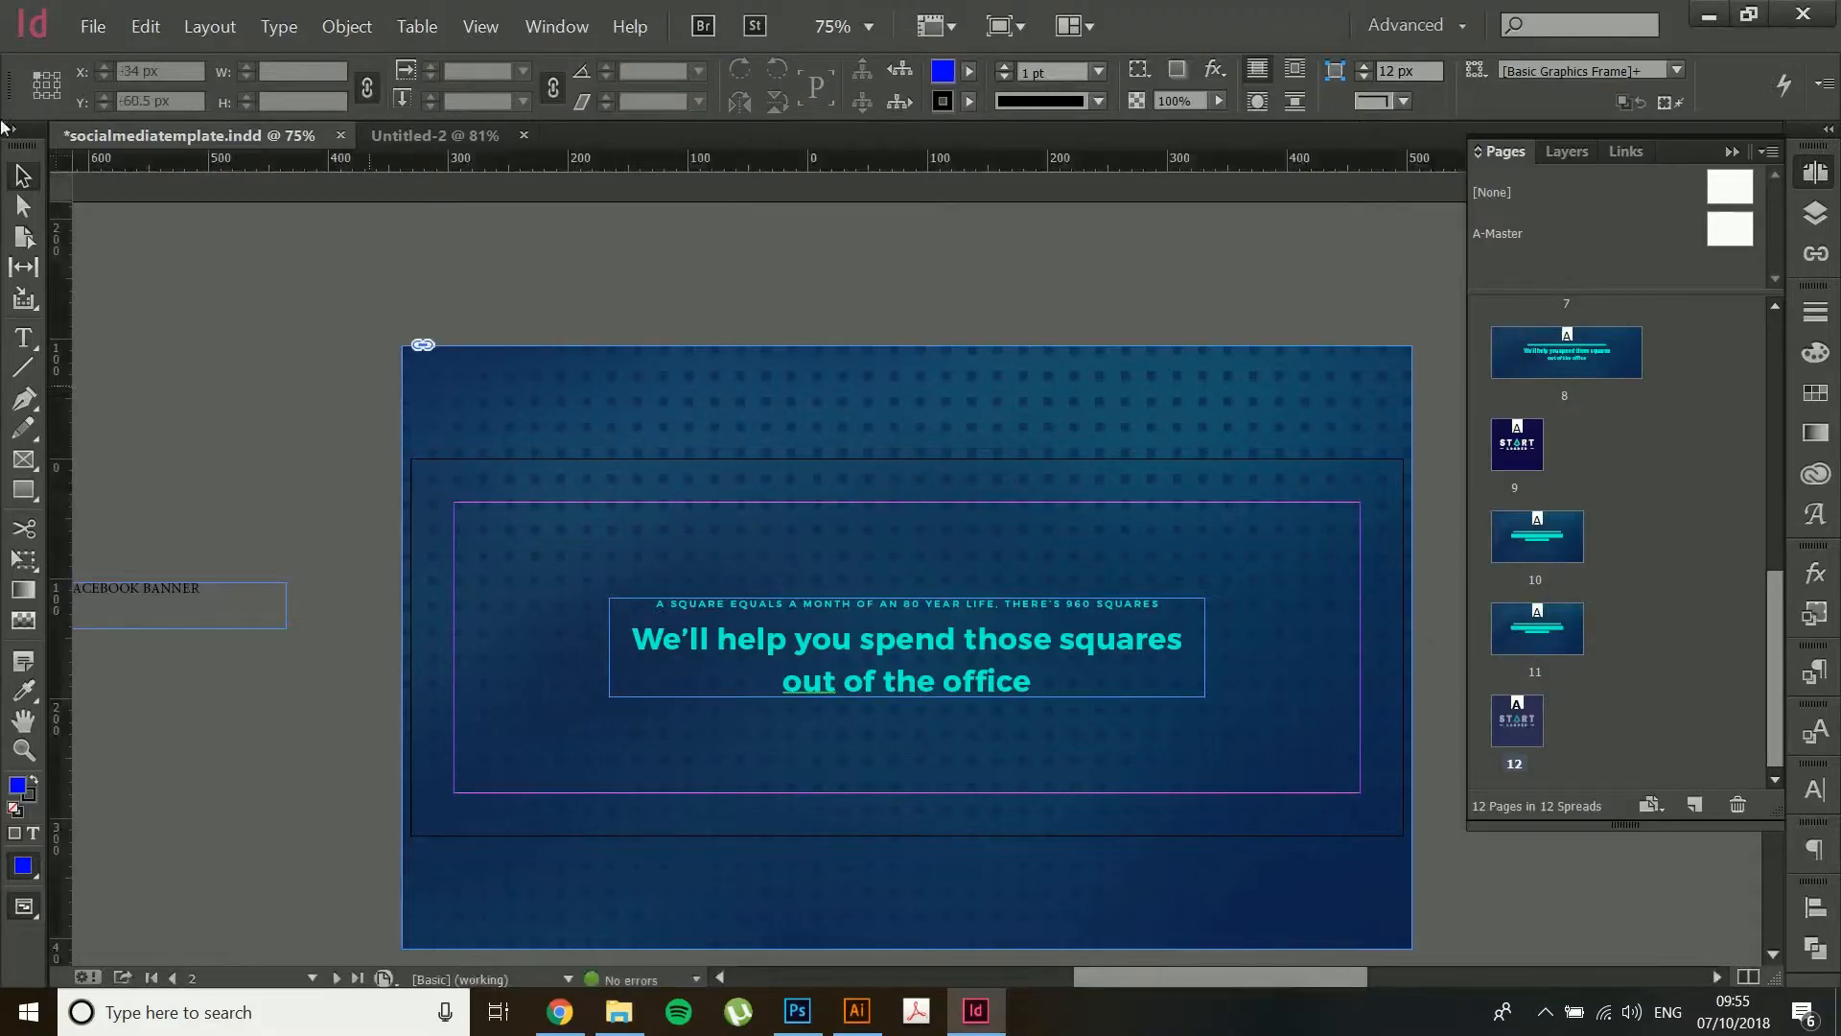
click(93, 26)
click(224, 422)
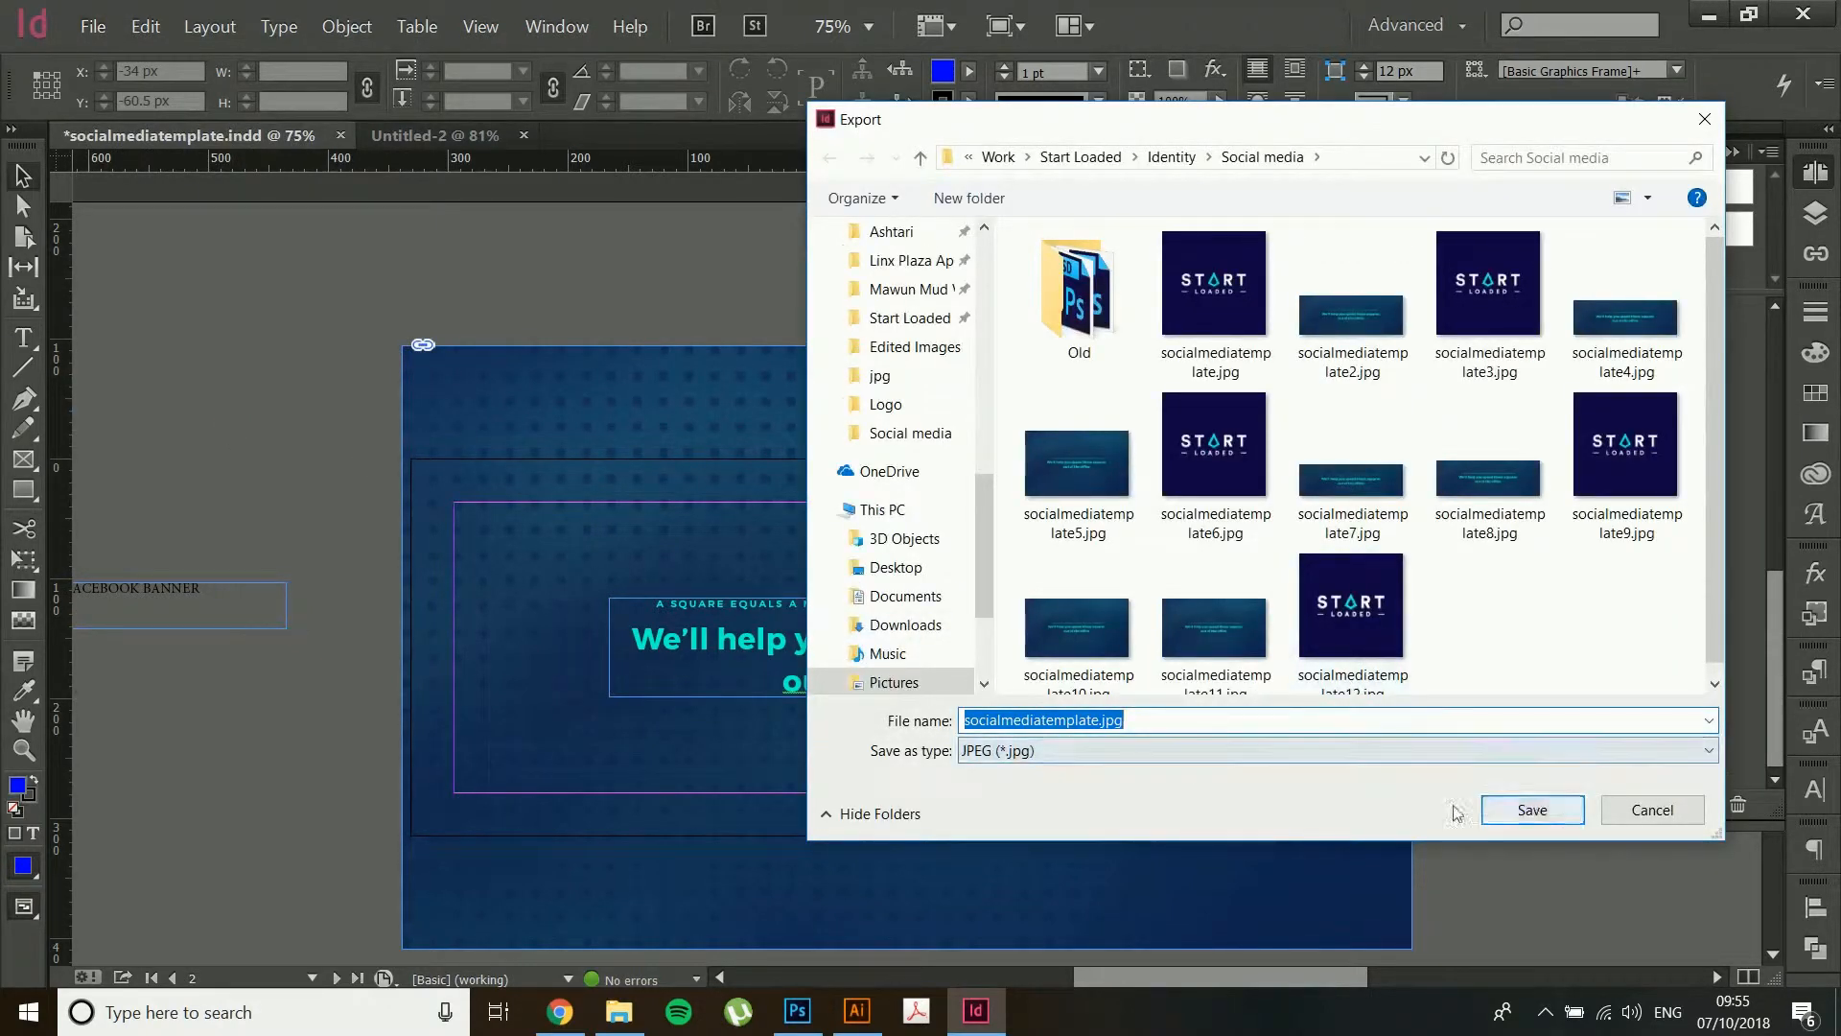
click(1101, 721)
text(2222)
click(1517, 815)
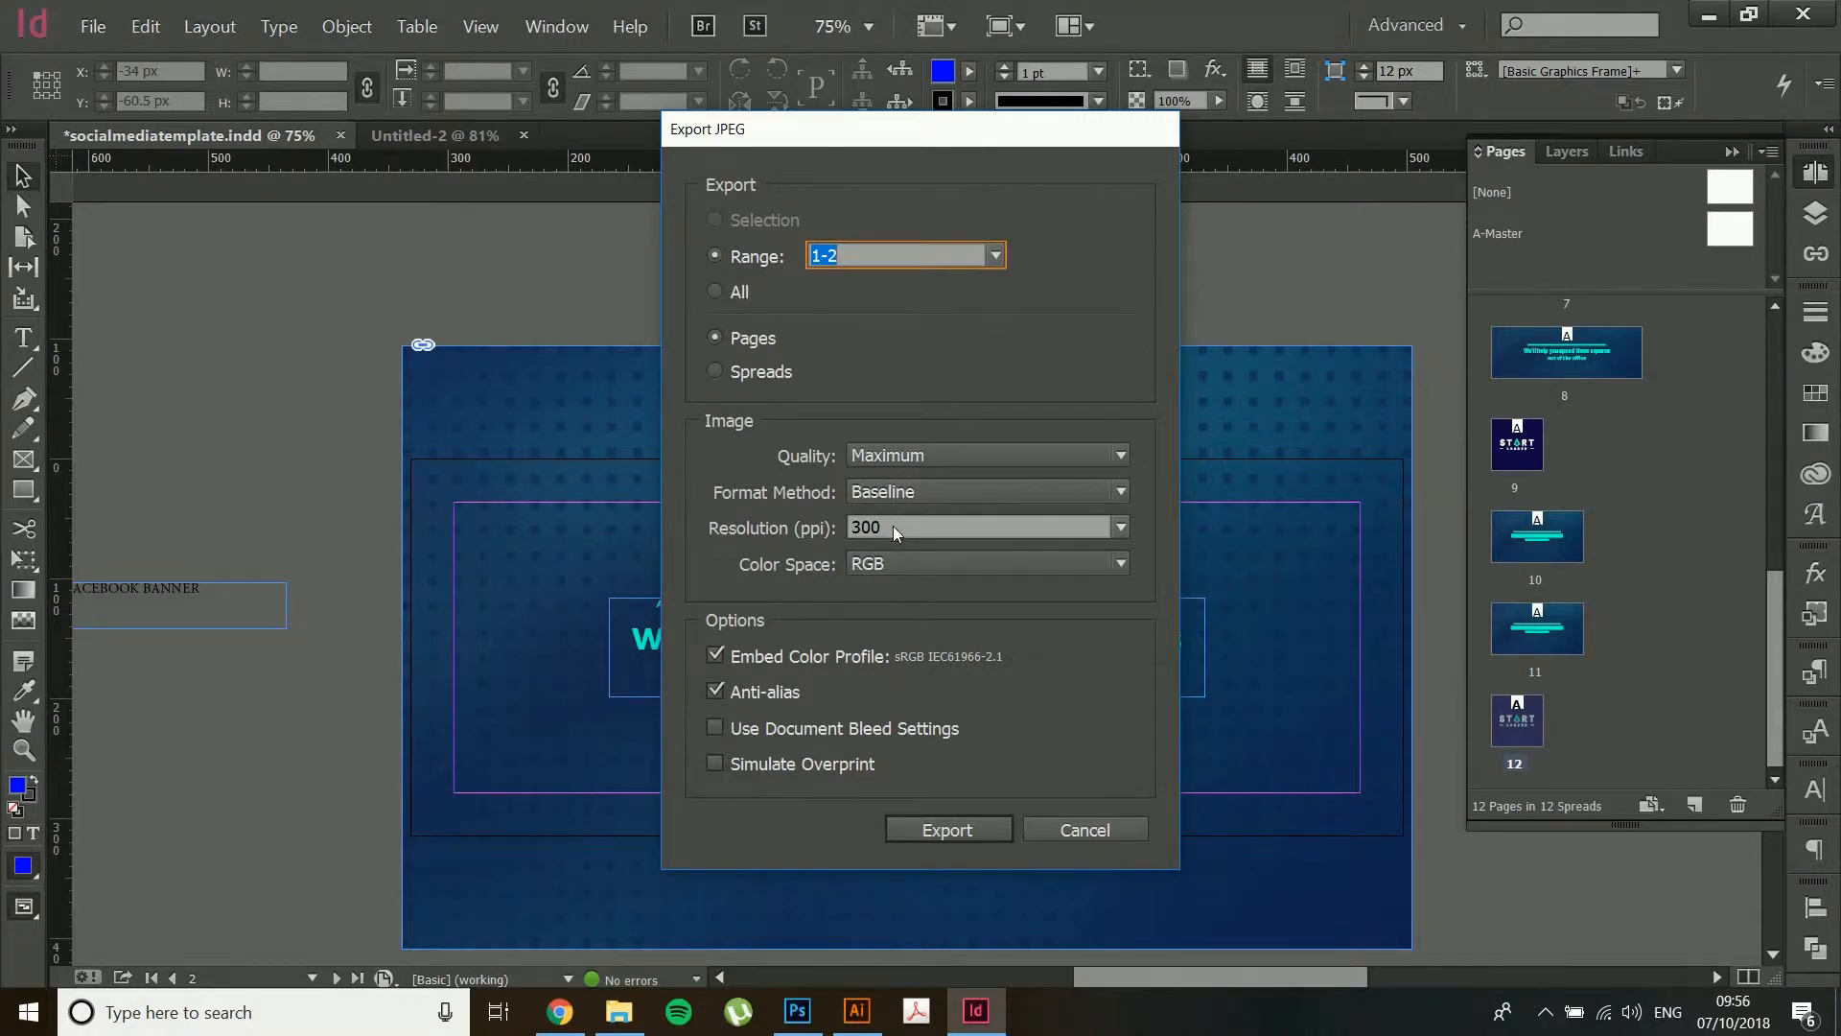
click(1124, 824)
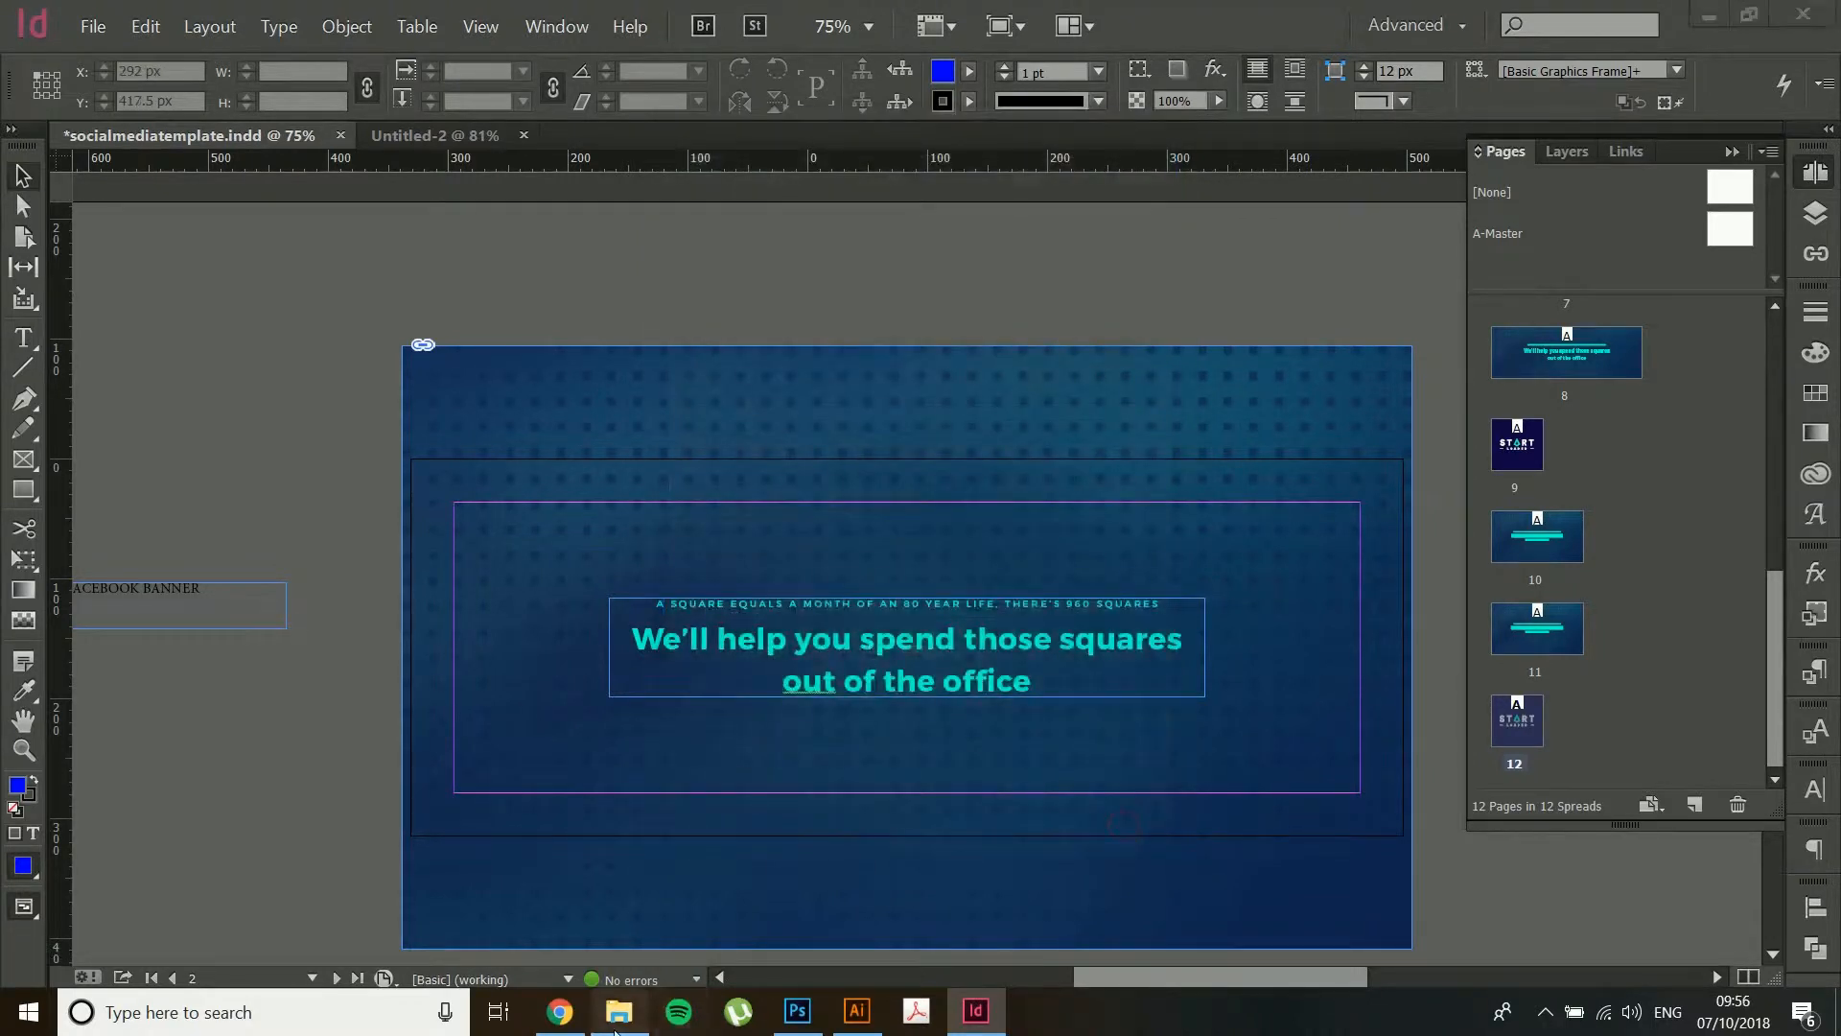
- Check the exported images in File Explorer, then switch to Chrome and view the Start Loaded website, Facebook page and YouTube channel
click(617, 1012)
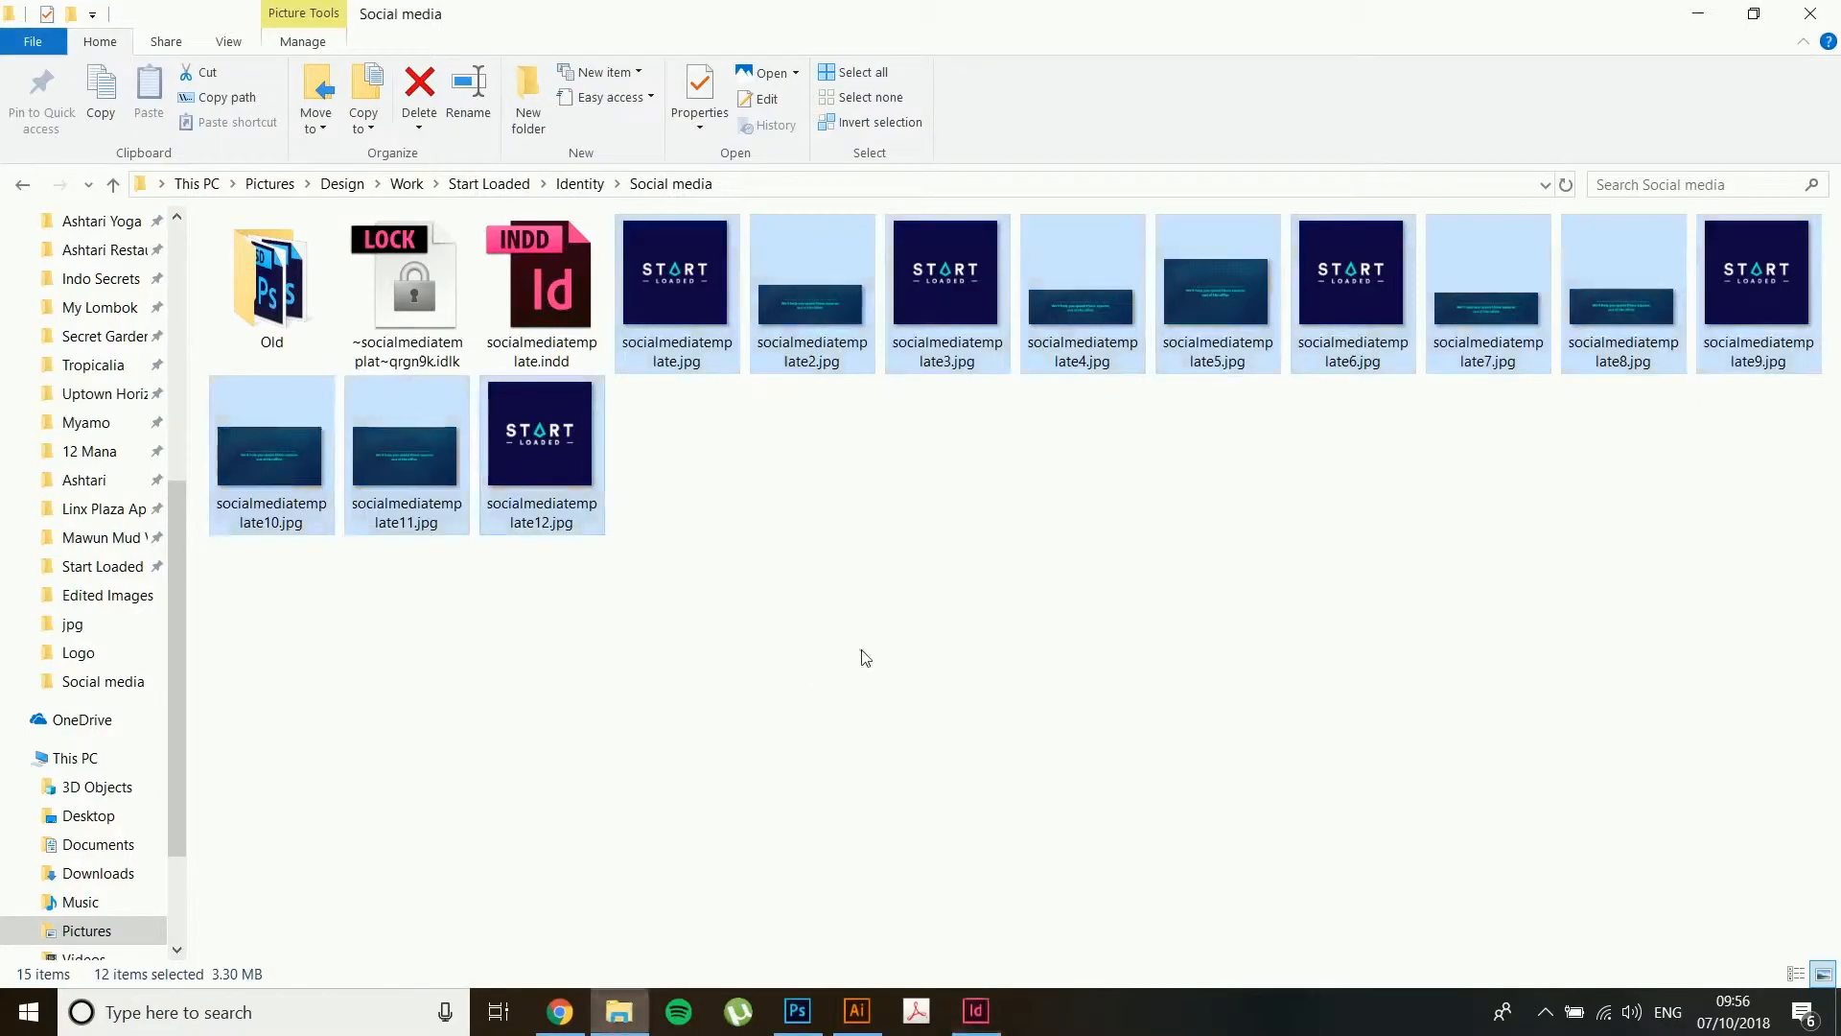
click(563, 1010)
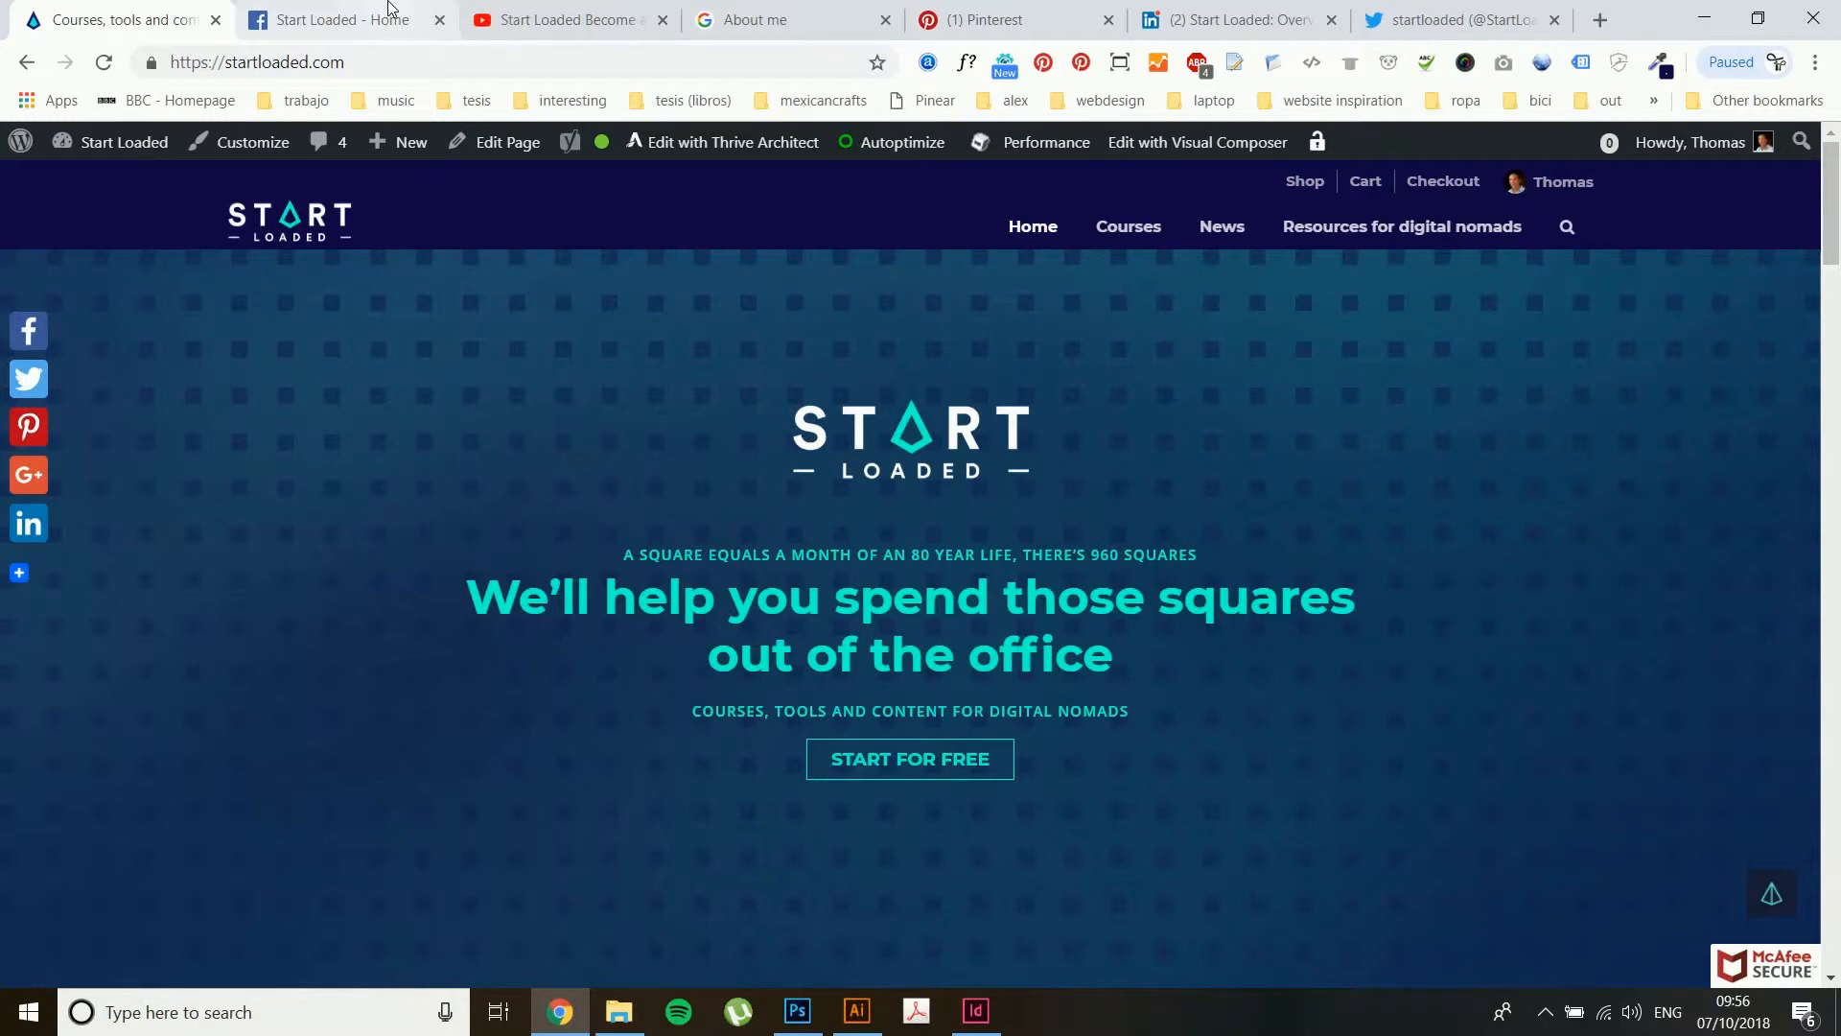
key(alt+Tab)
key(Tab)
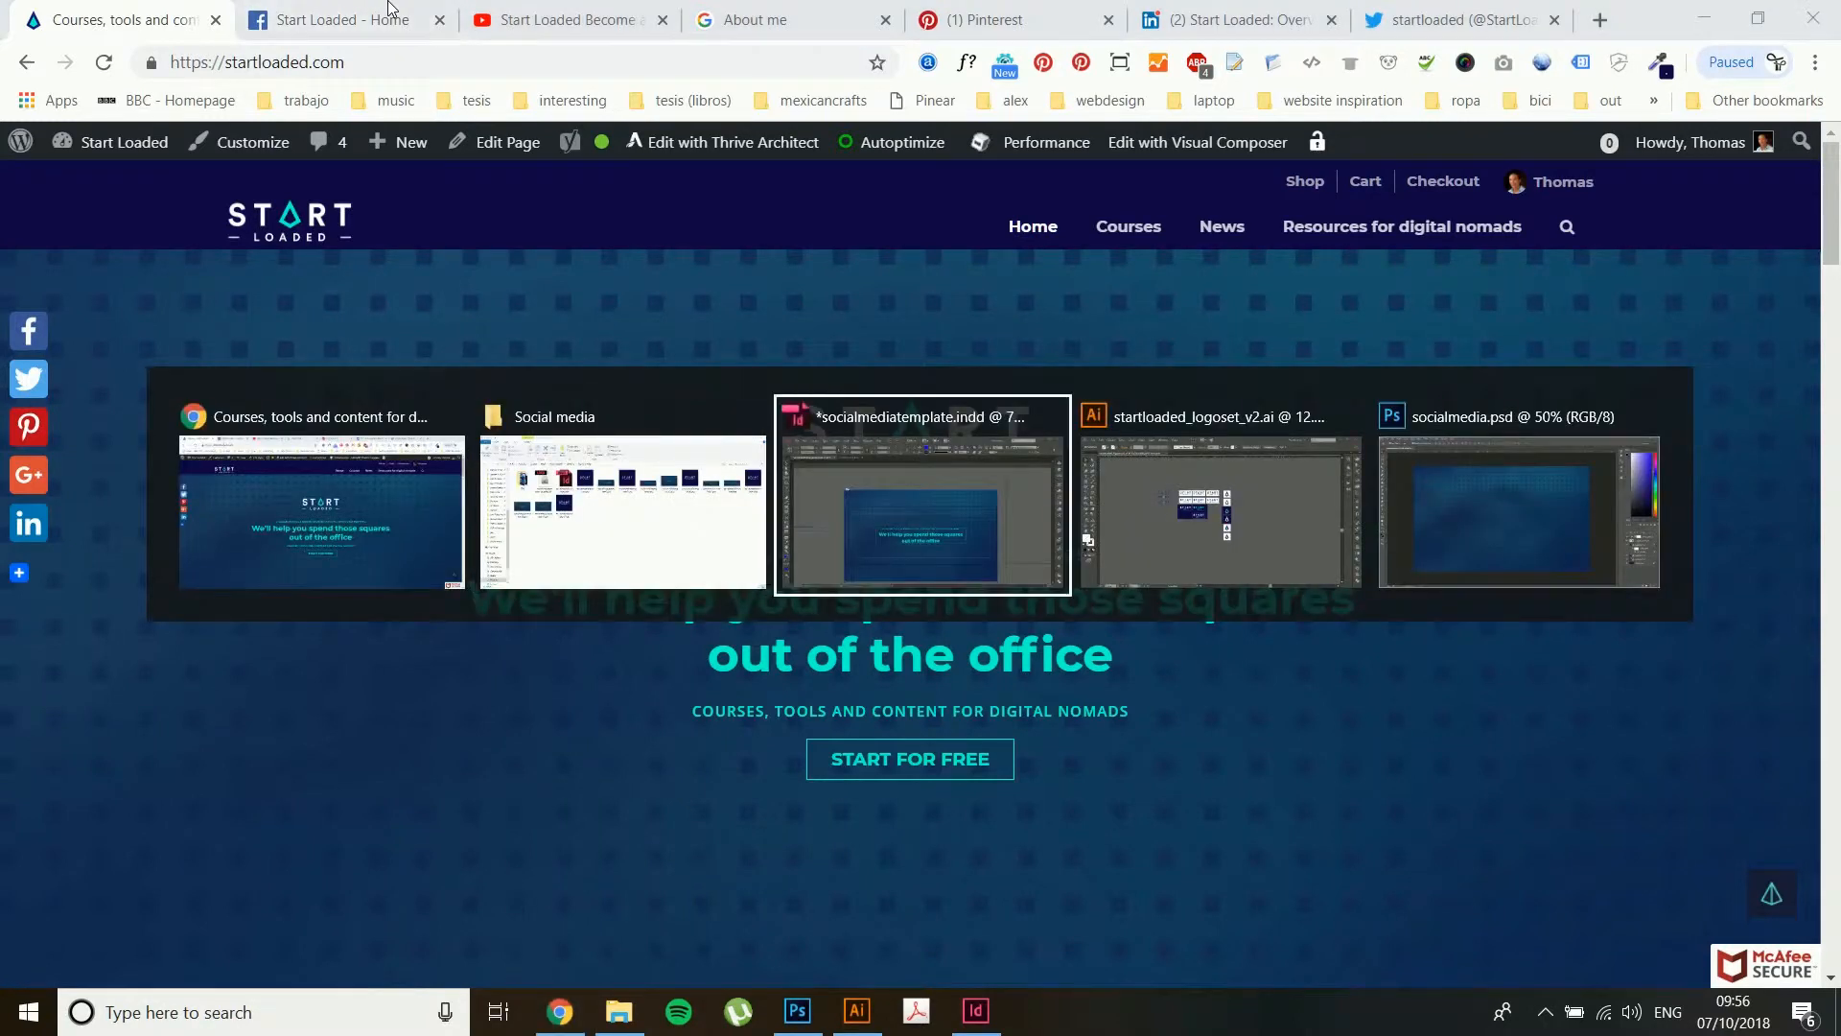
key(alt+Tab)
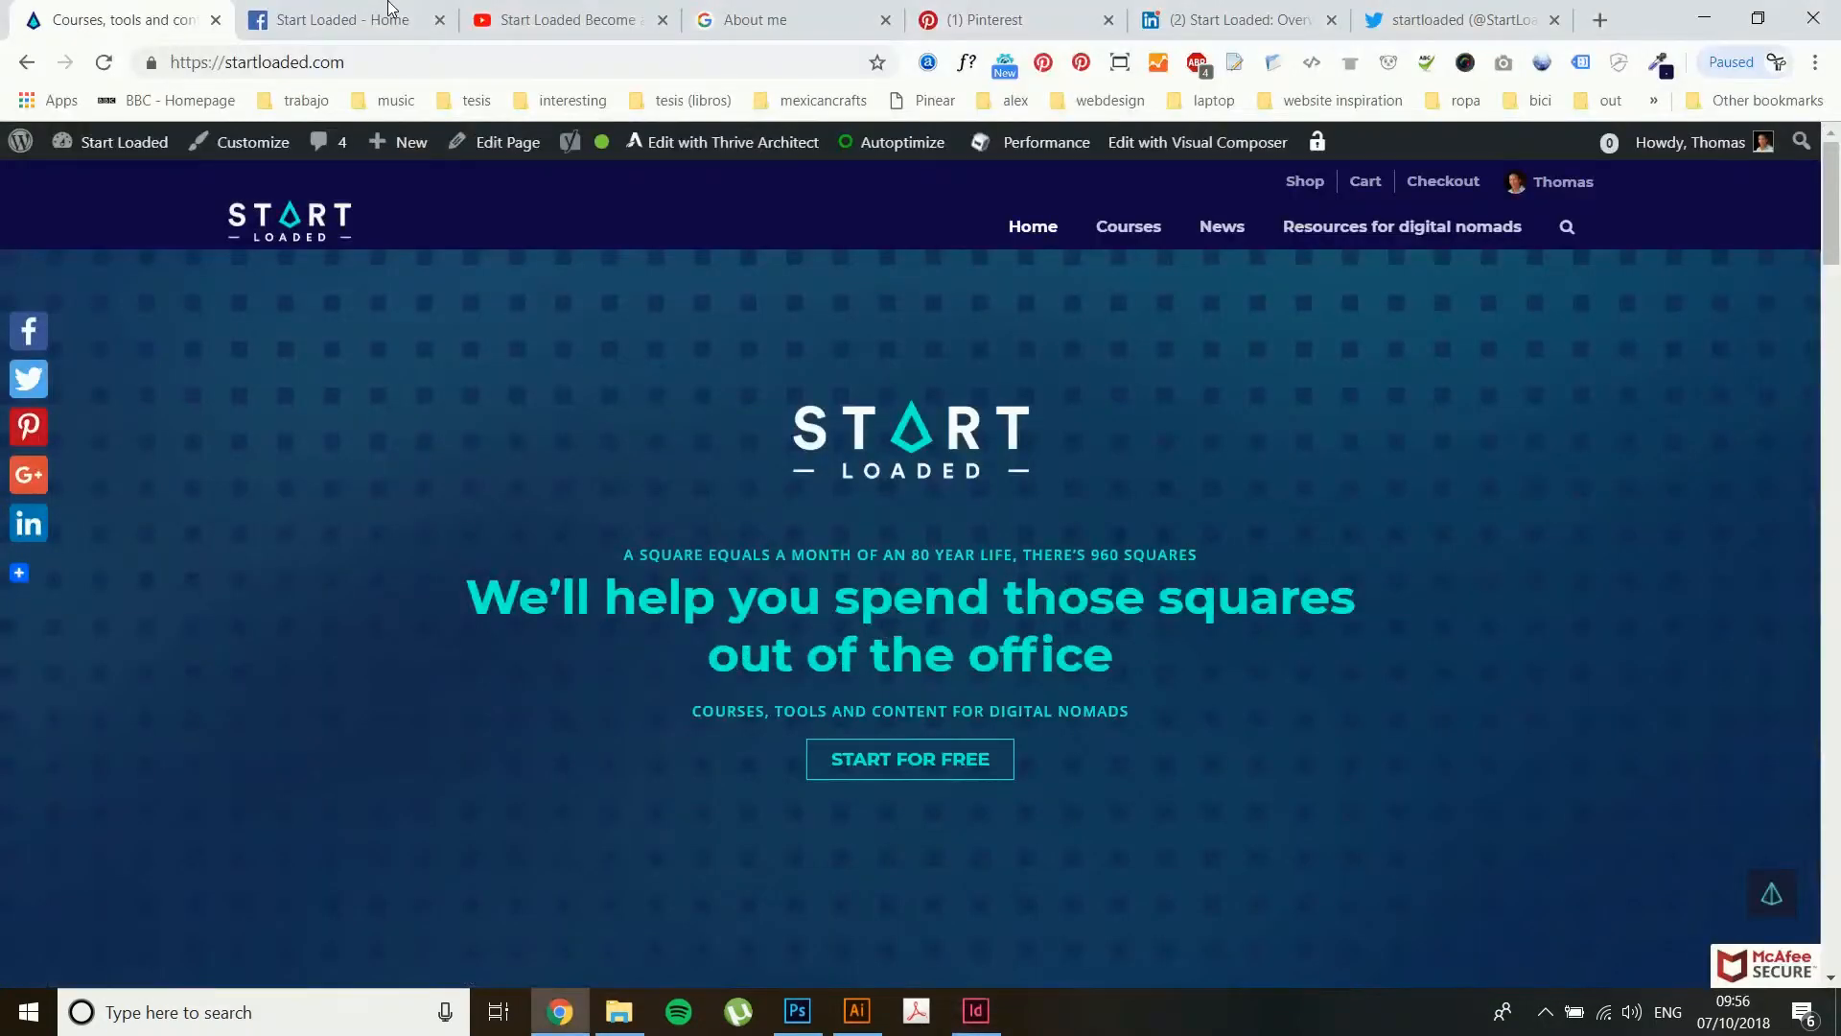
click(390, 9)
click(553, 20)
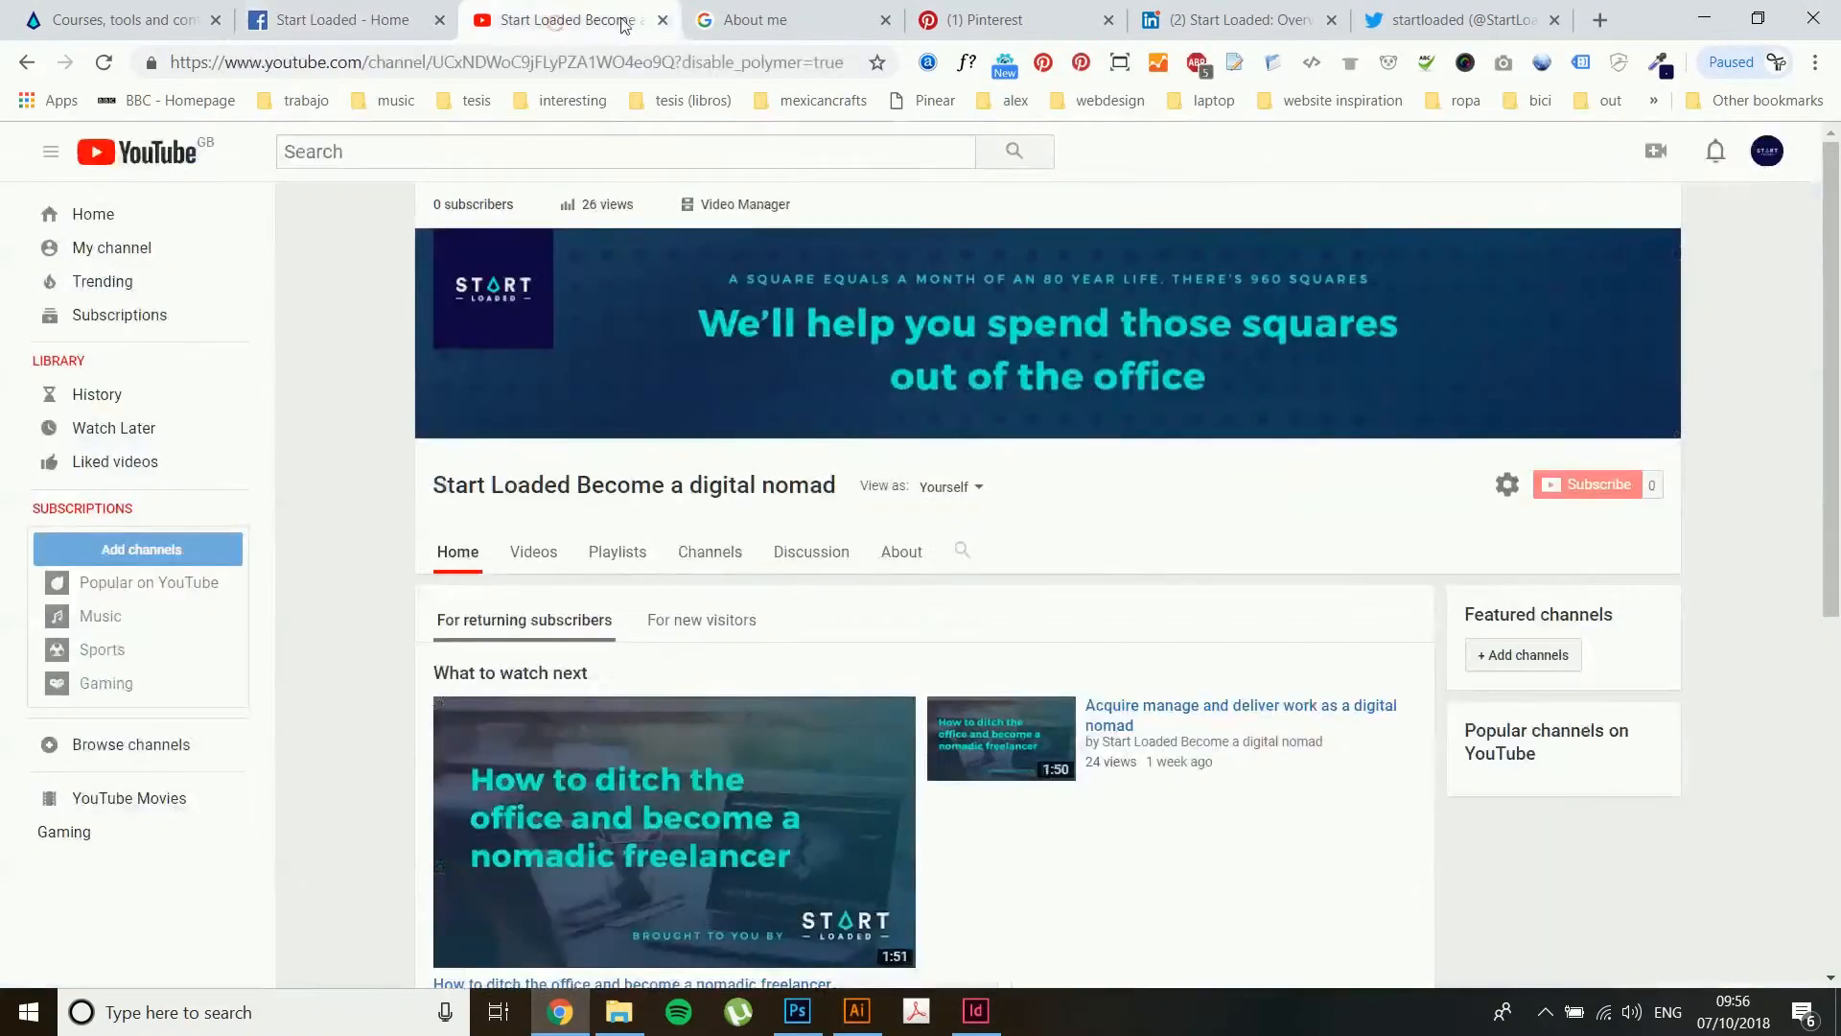
- View the Google About me, Pinterest, LinkedIn and Twitter pages, go back to the Start Loaded website, and return to InDesign
click(756, 14)
click(969, 11)
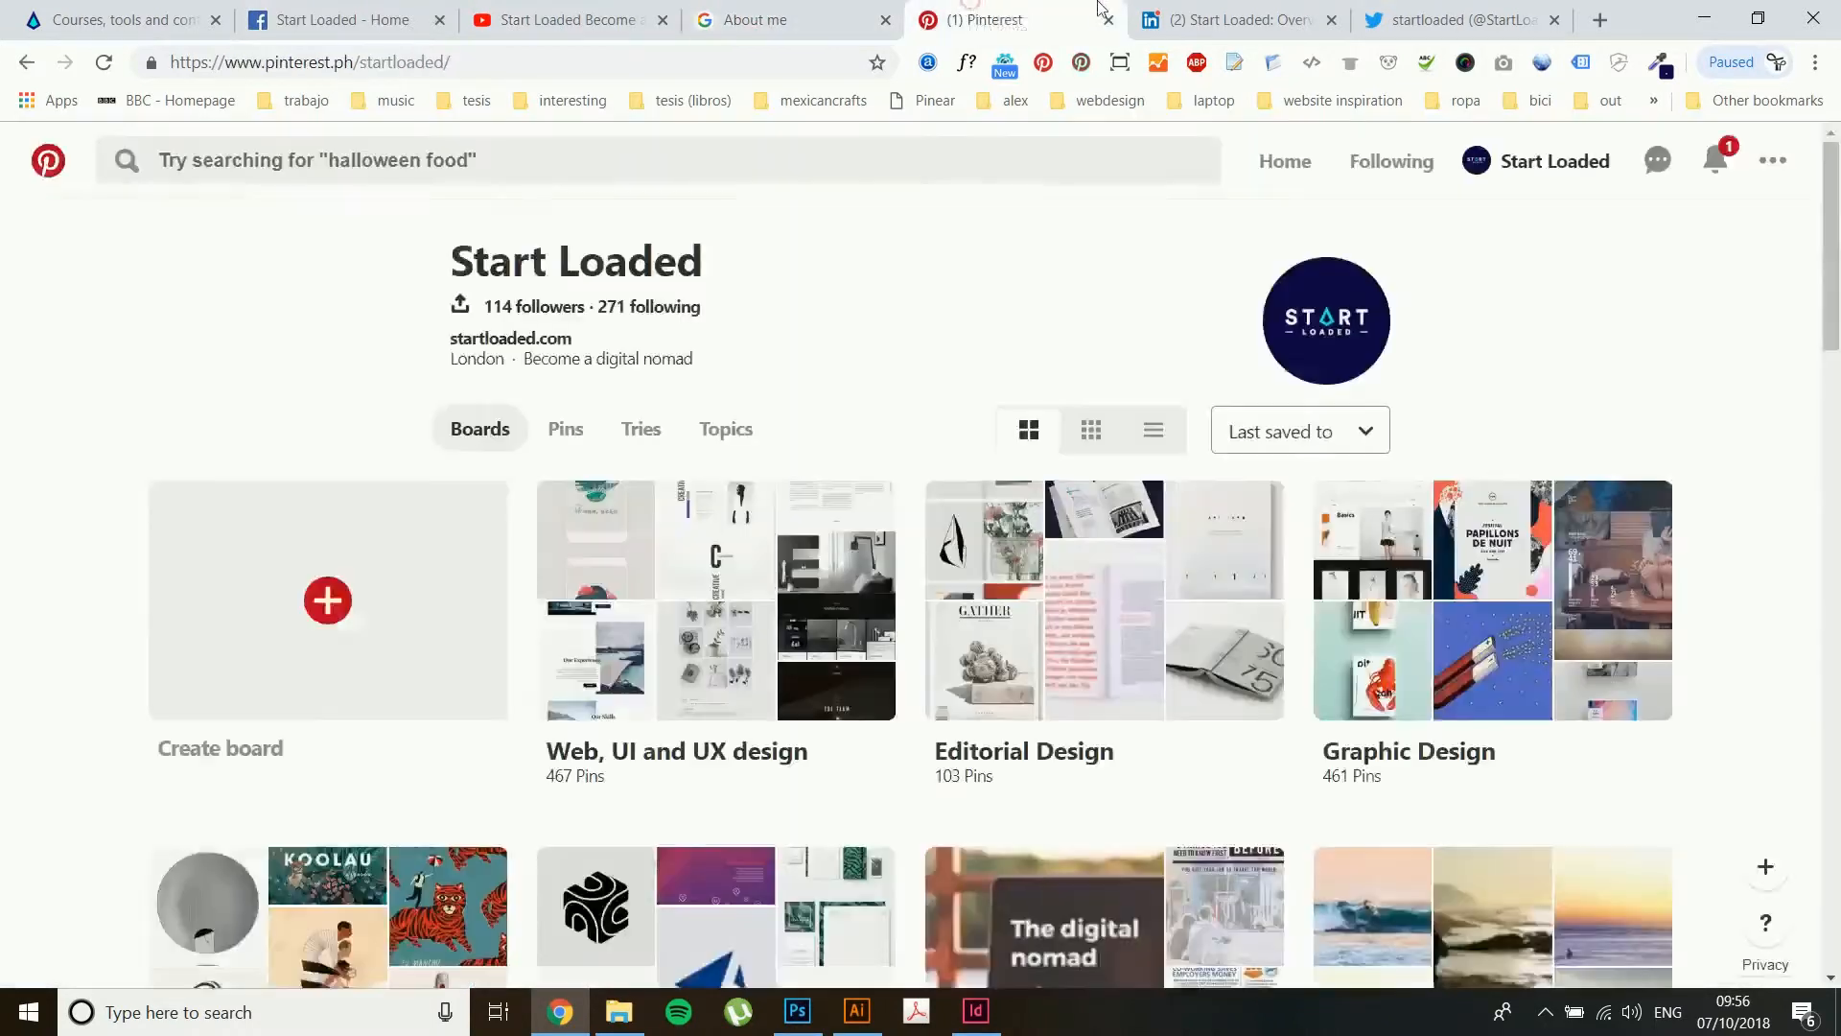
click(1244, 10)
click(1438, 19)
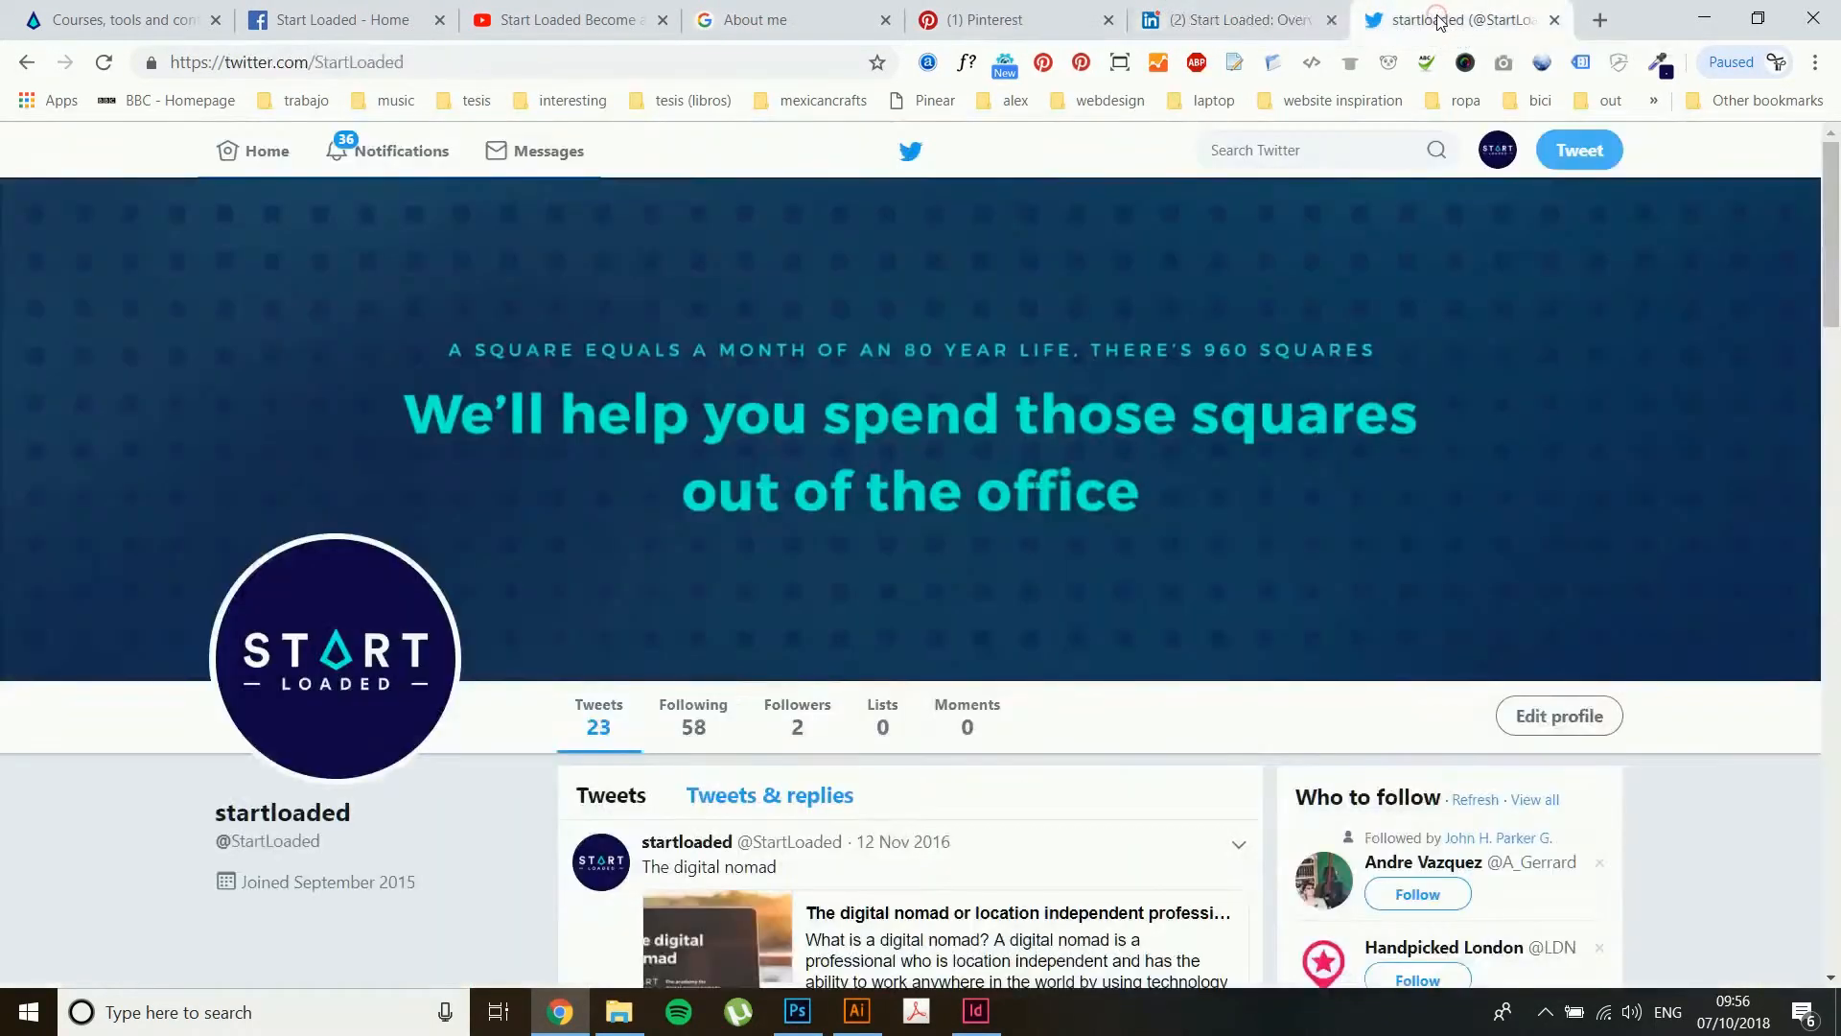
click(77, 13)
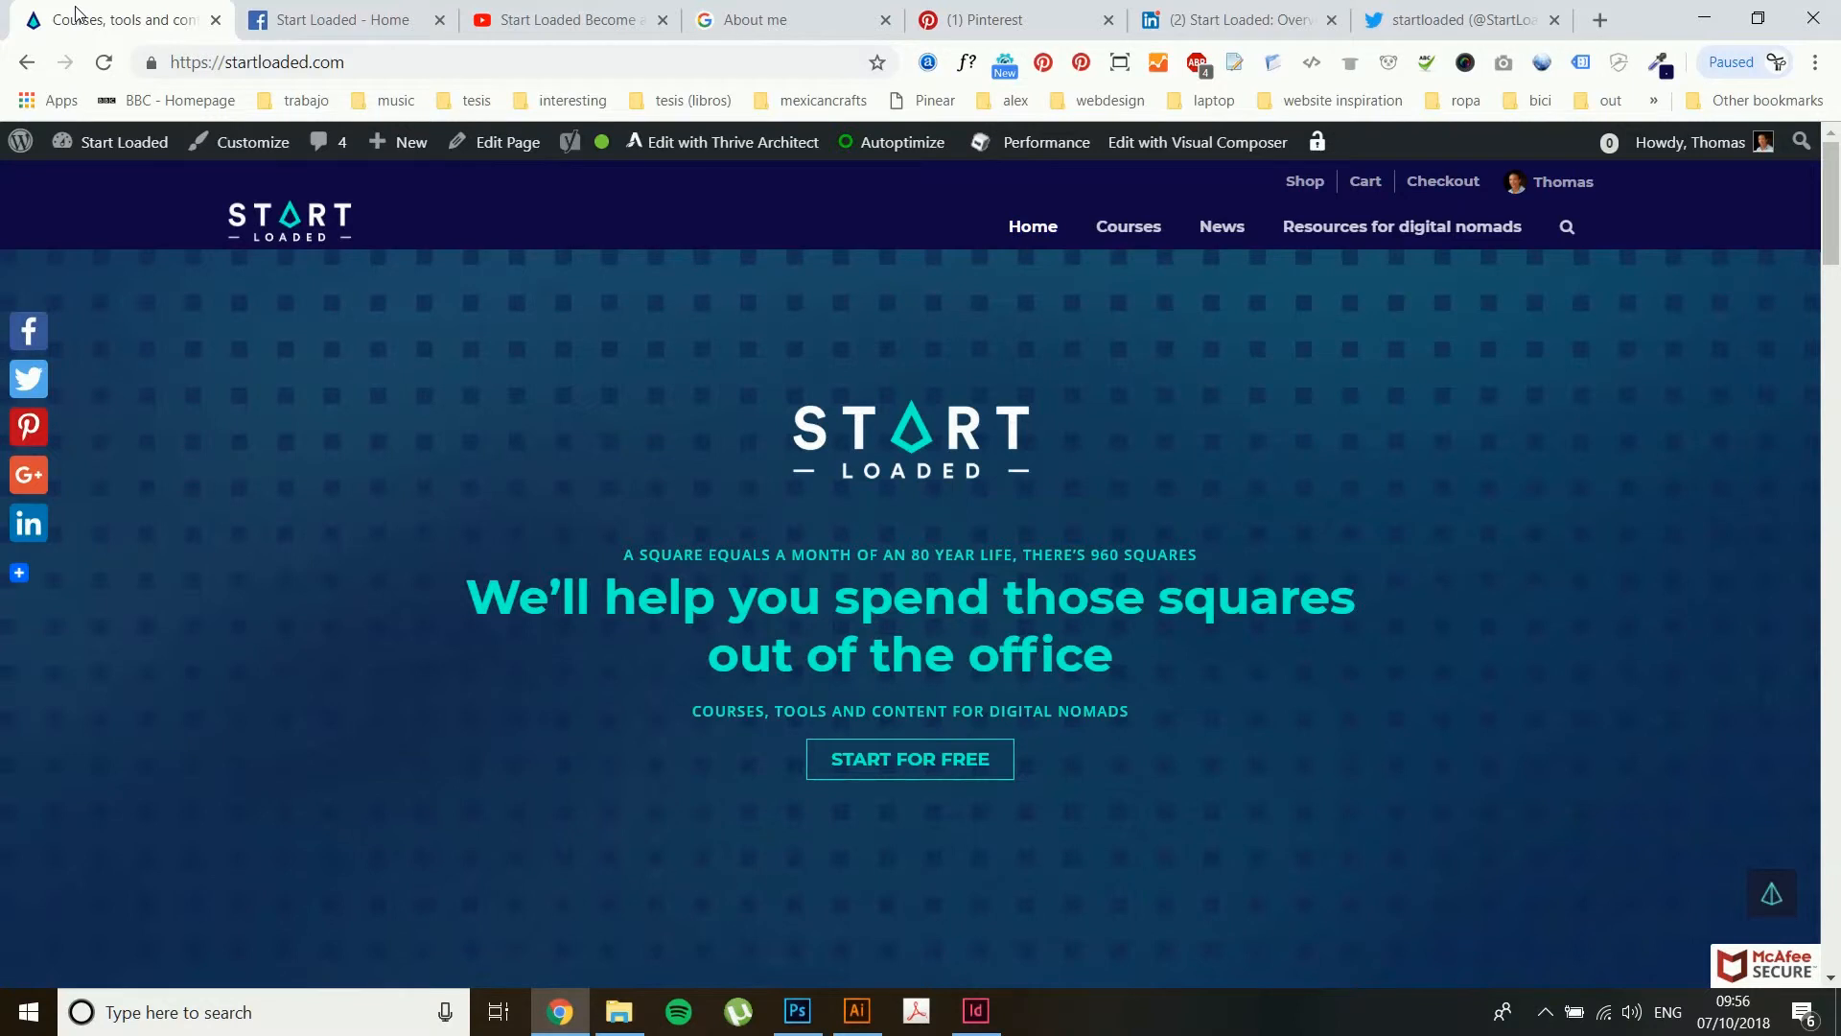
key(alt+Tab)
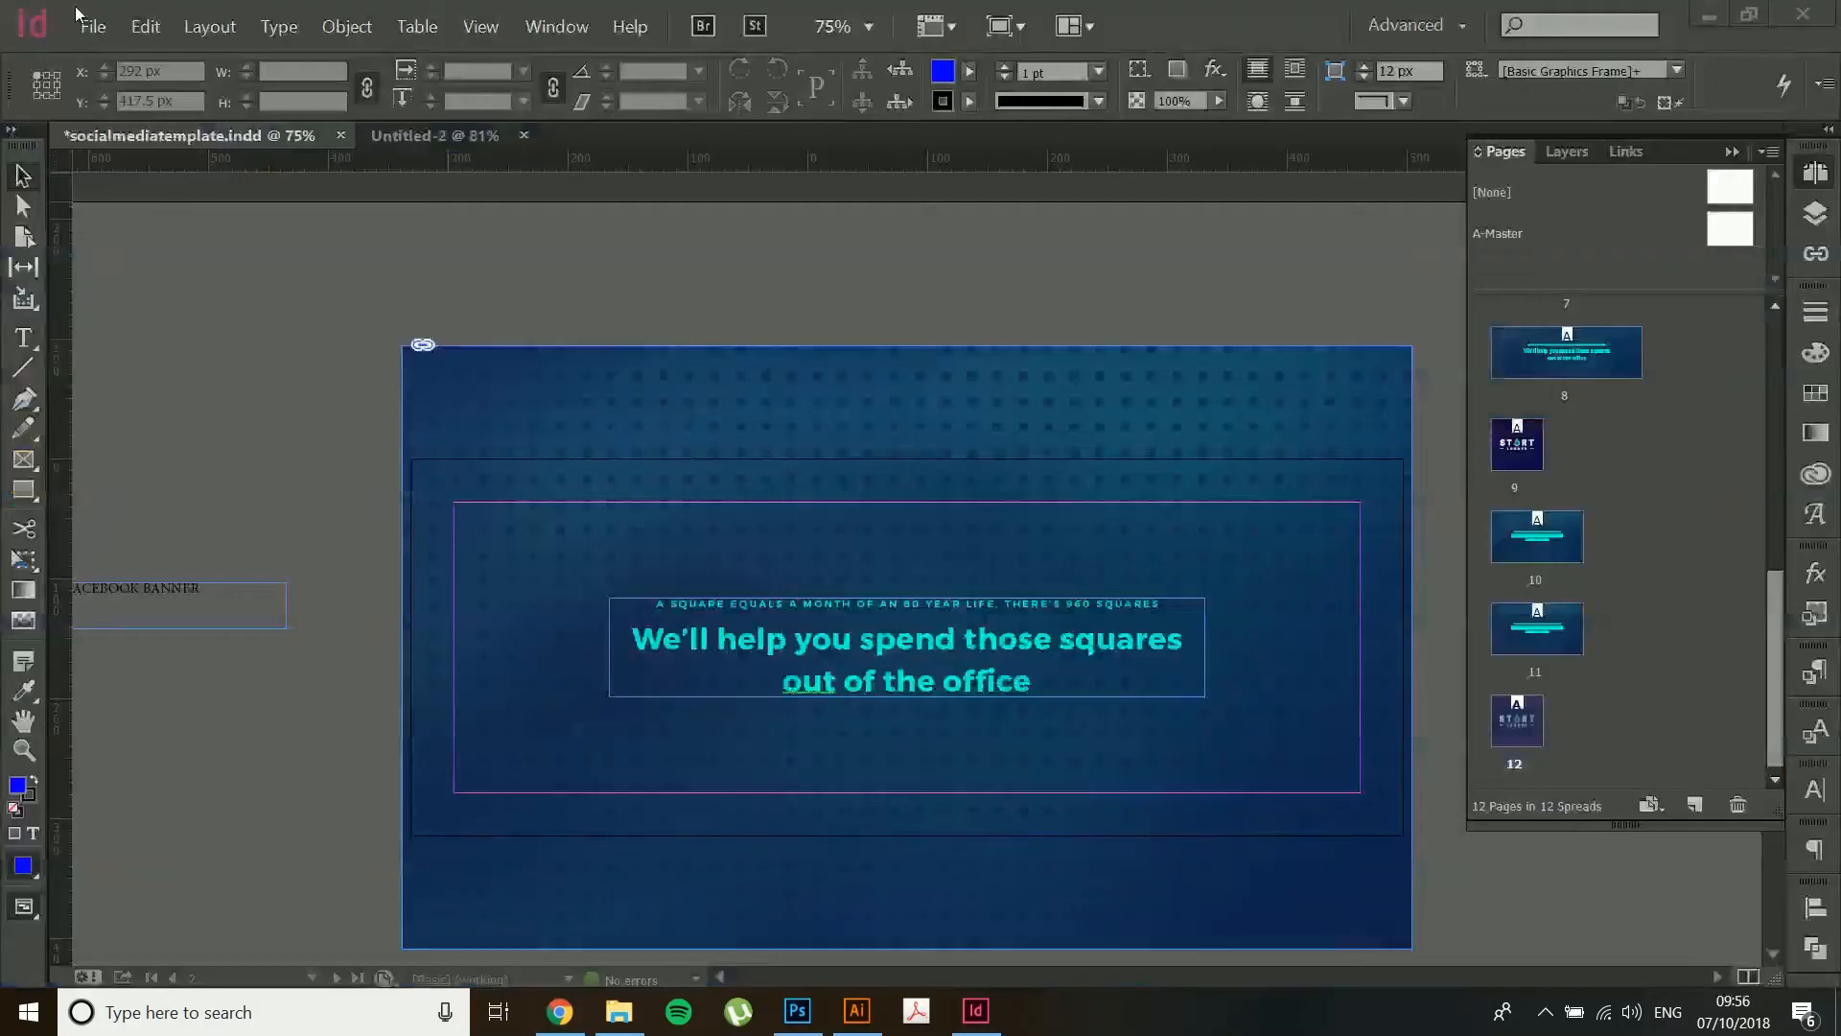
- Select the headline text frame on the Facebook banner page and view the document's swatches and paragraph styles
click(307, 355)
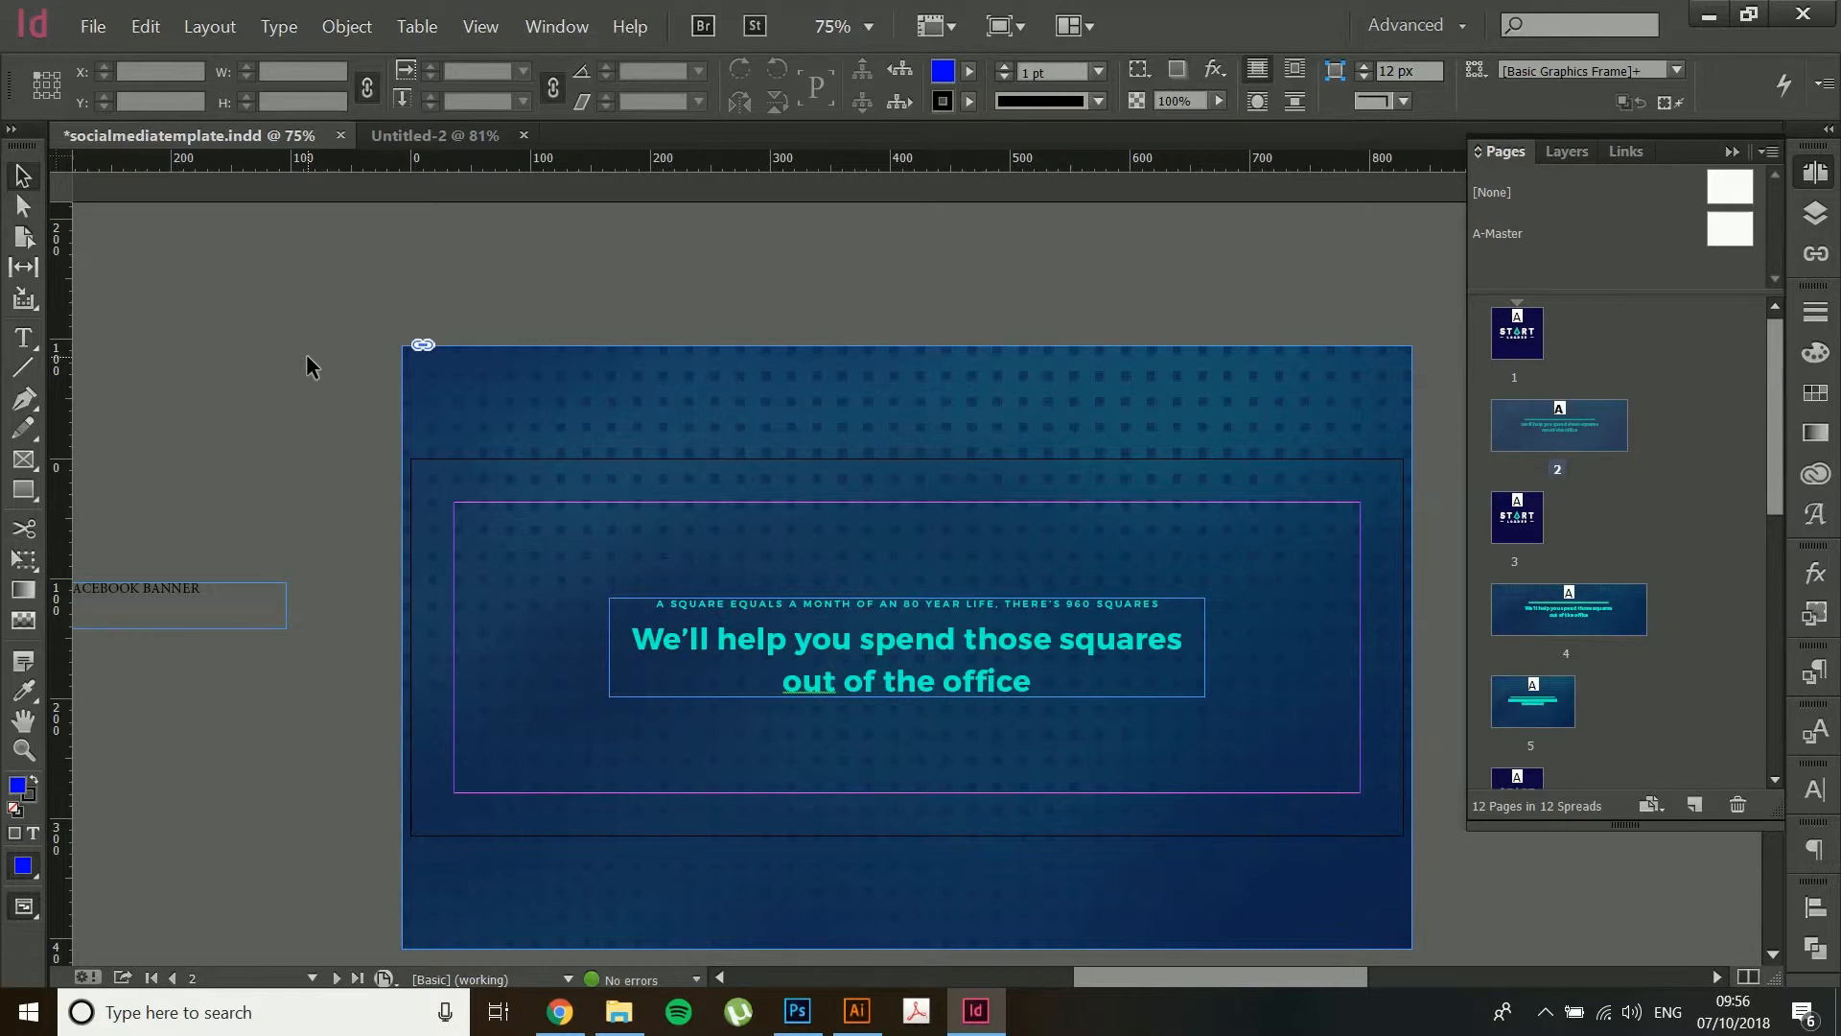
click(801, 628)
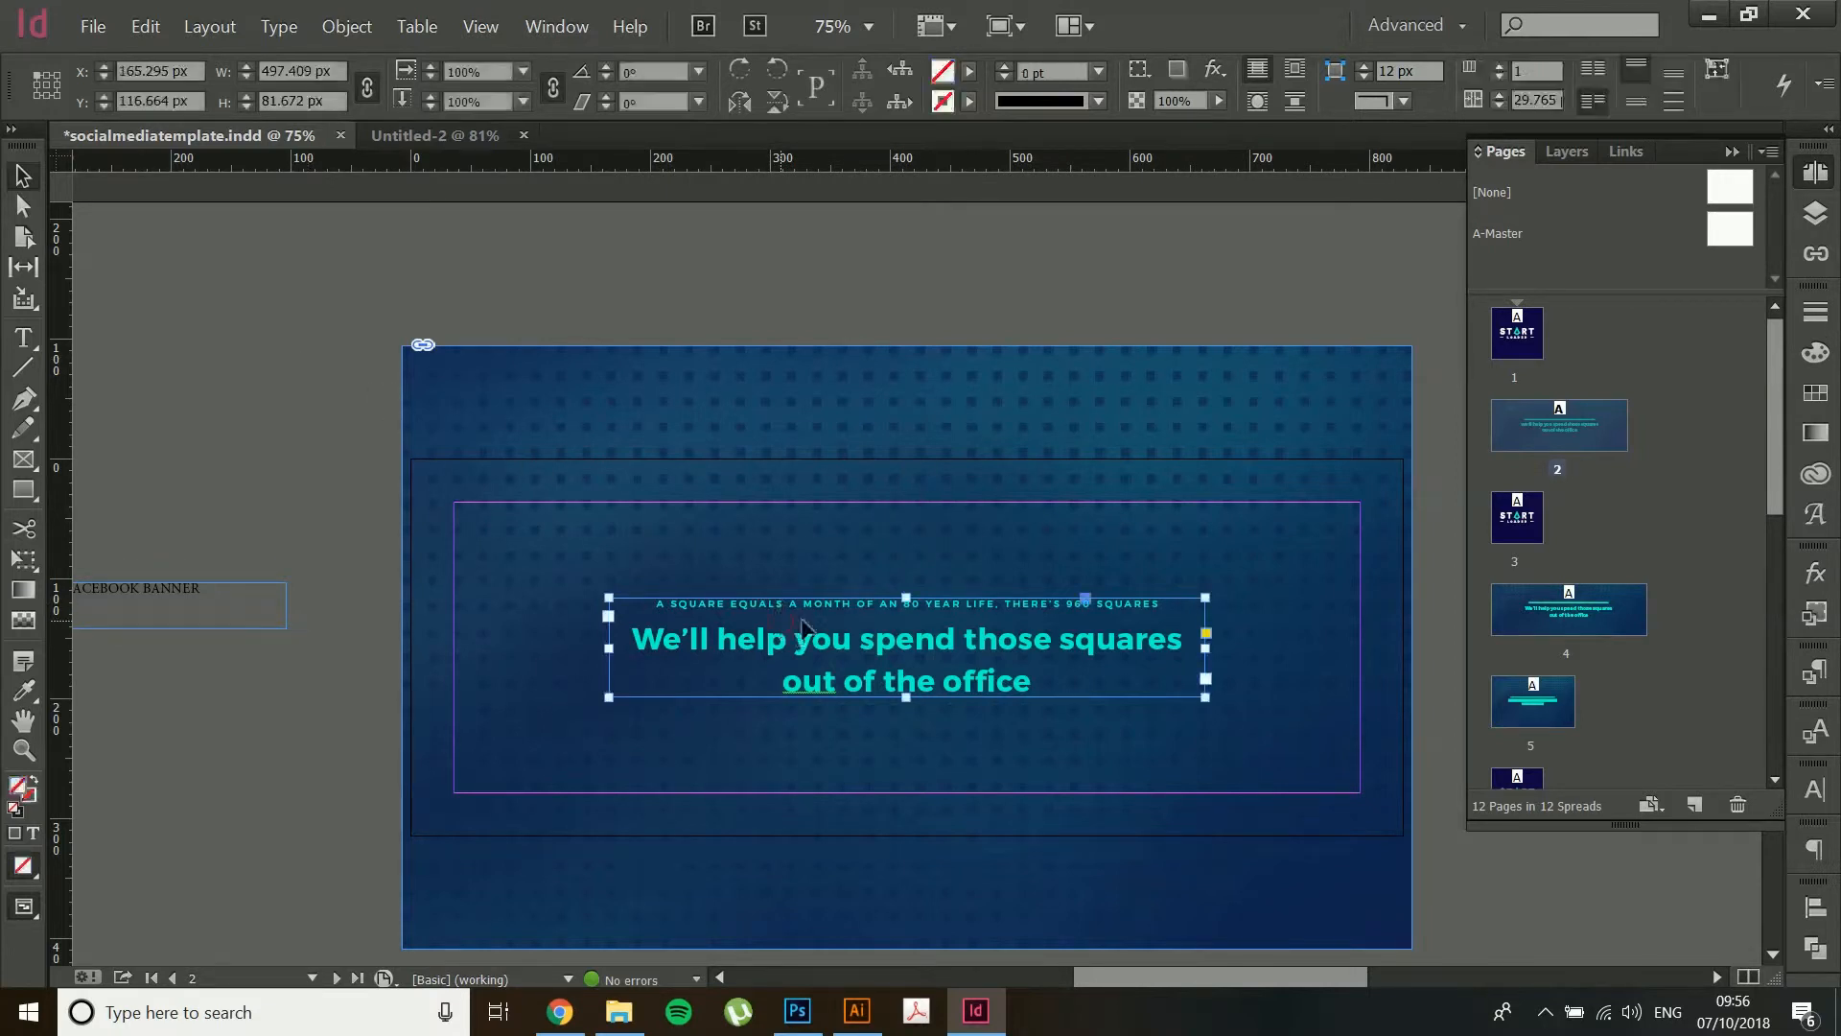
click(1818, 397)
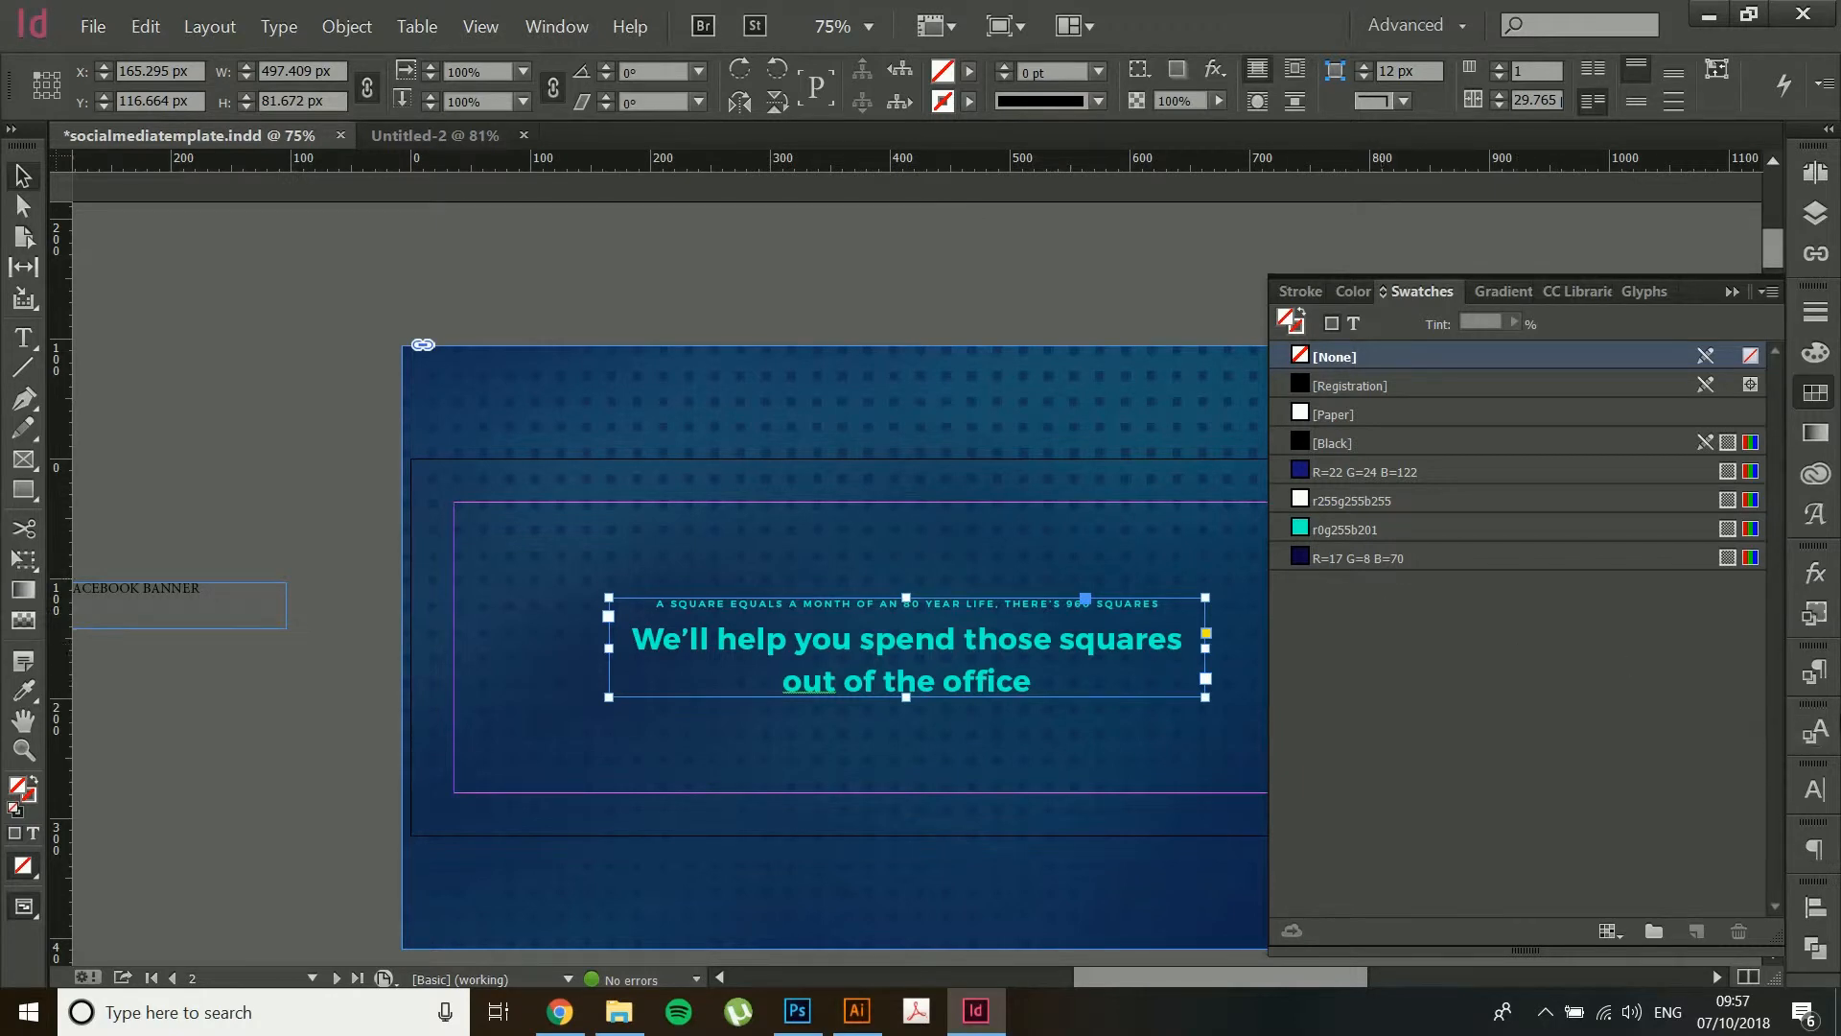
click(1828, 677)
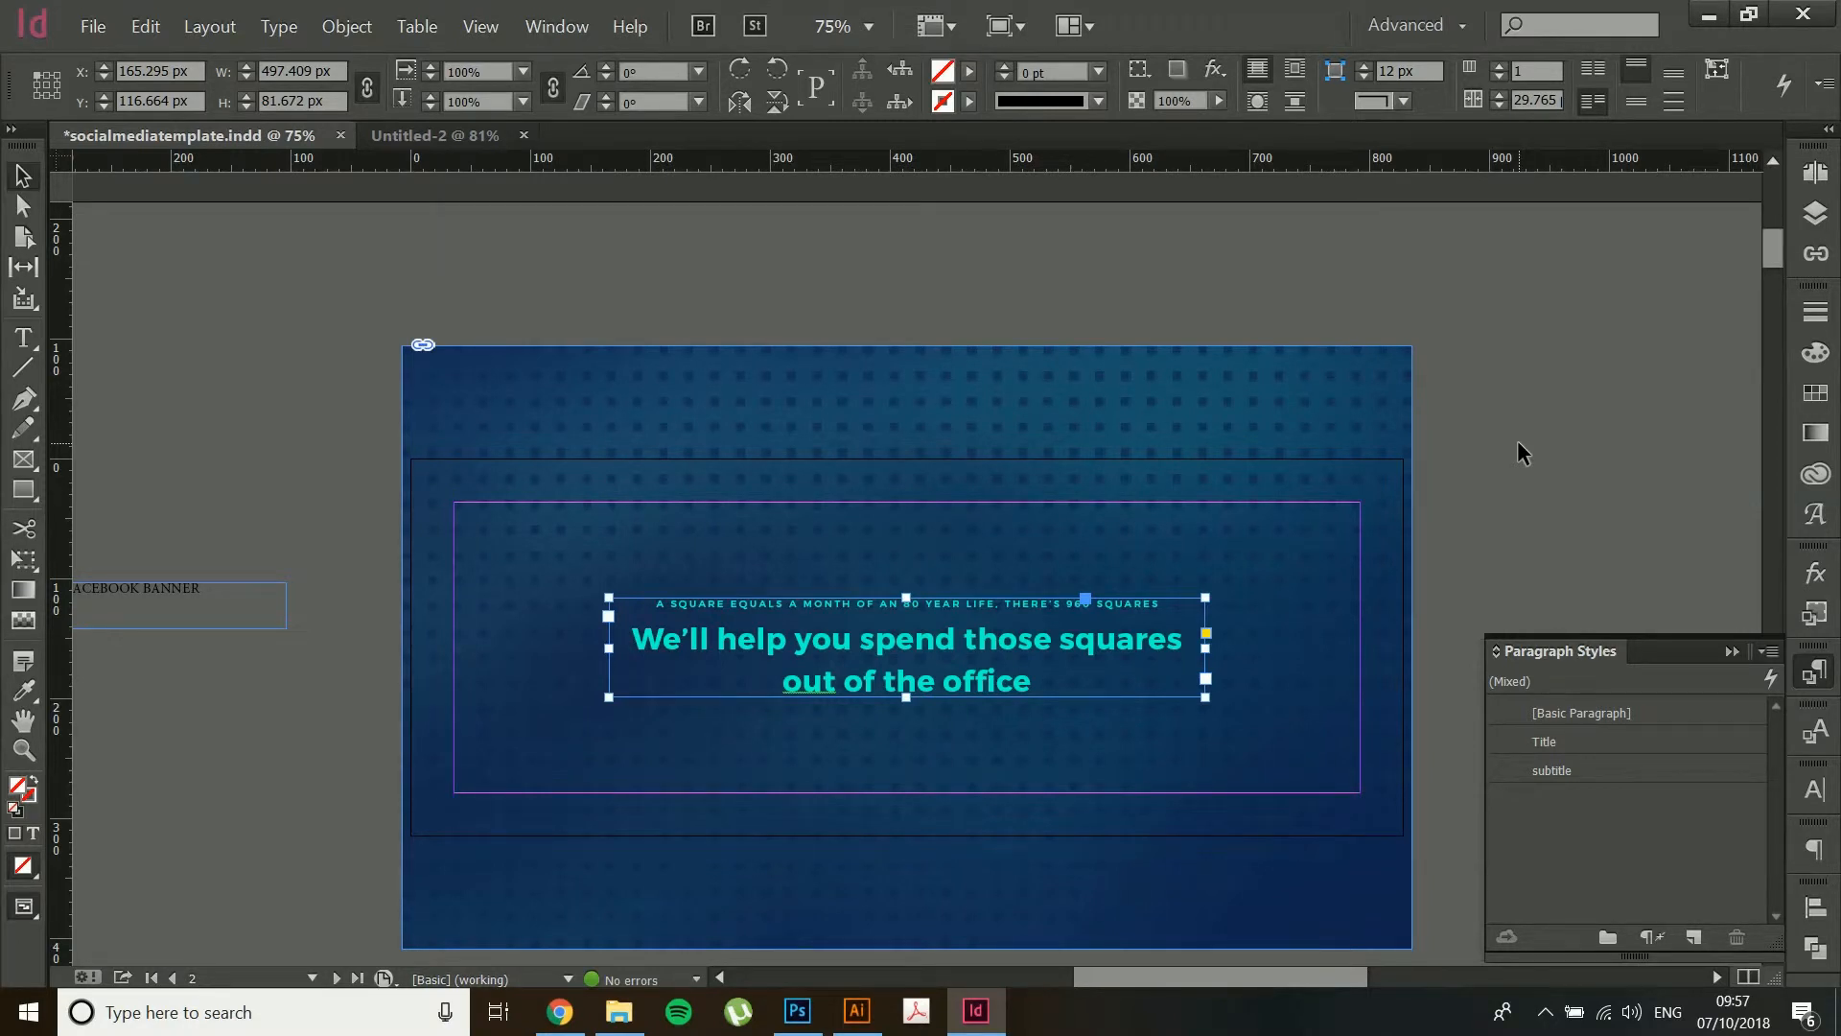
key(alt)
- Select the Facebook banner's background image, look at its source file socialmedia.psd in Photoshop, and return to InDesign
click(1373, 426)
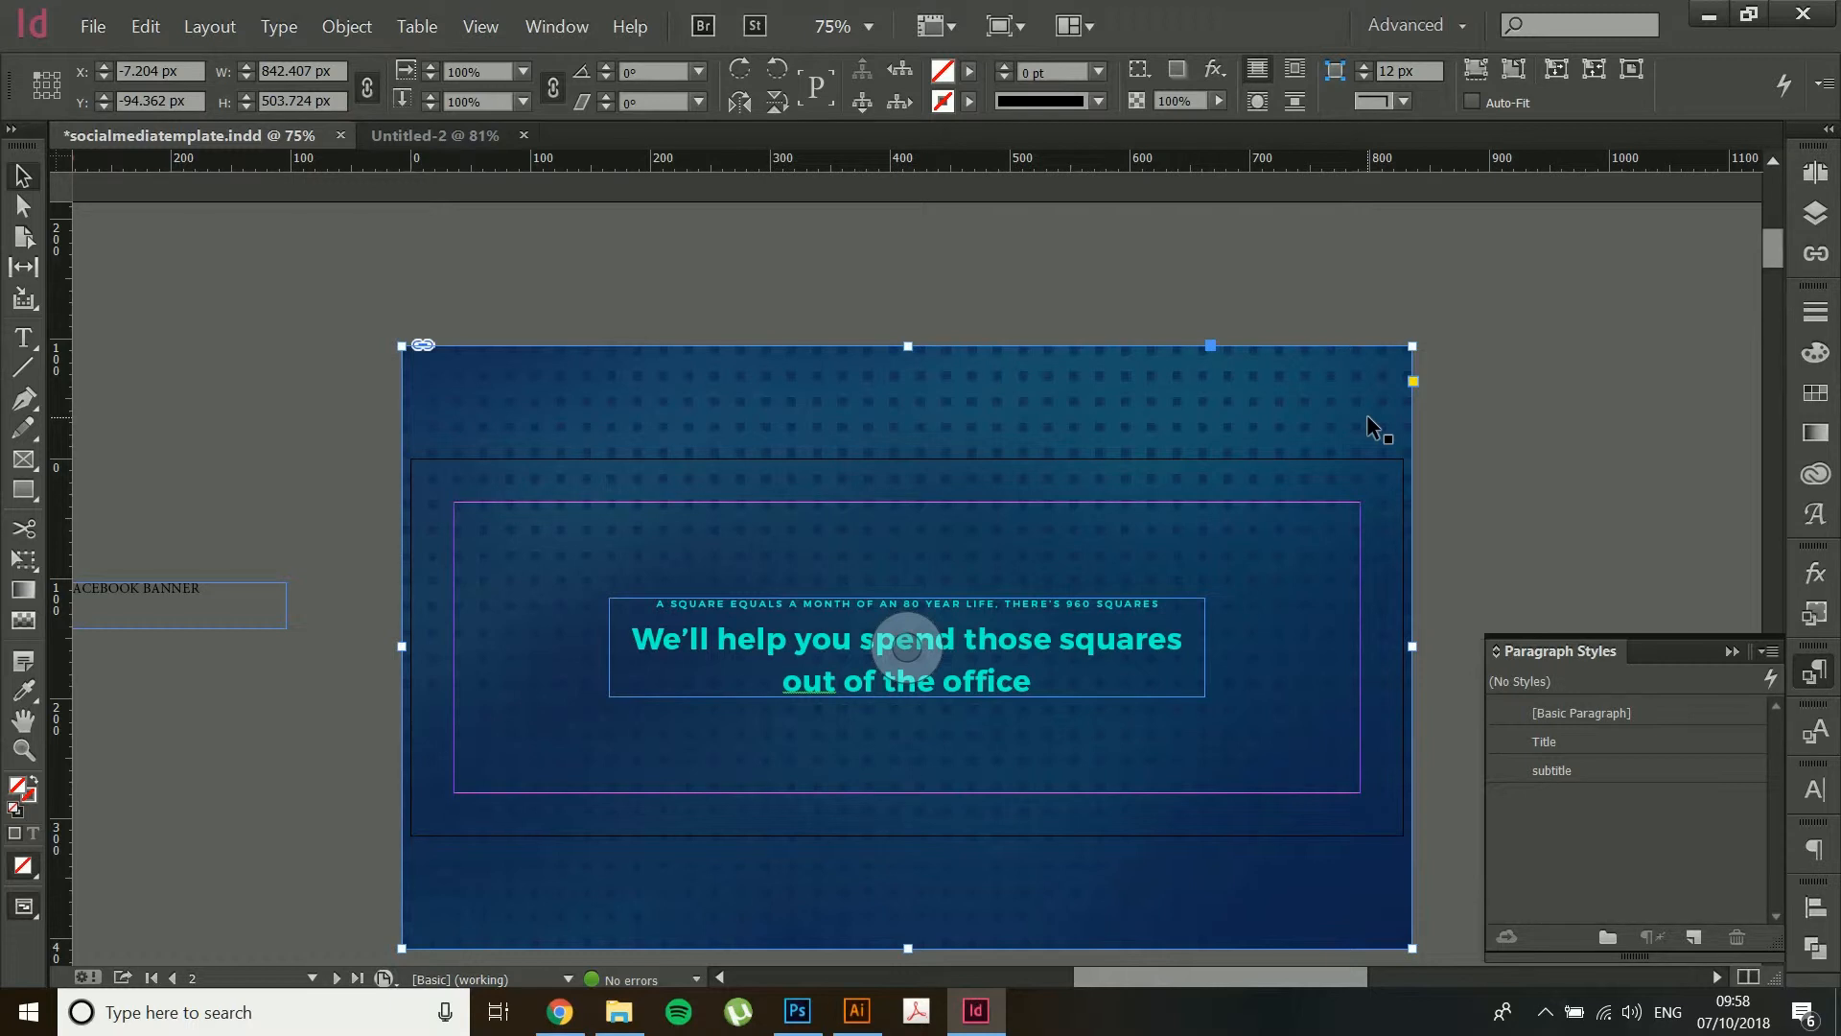
scroll(1369, 419, up, 4)
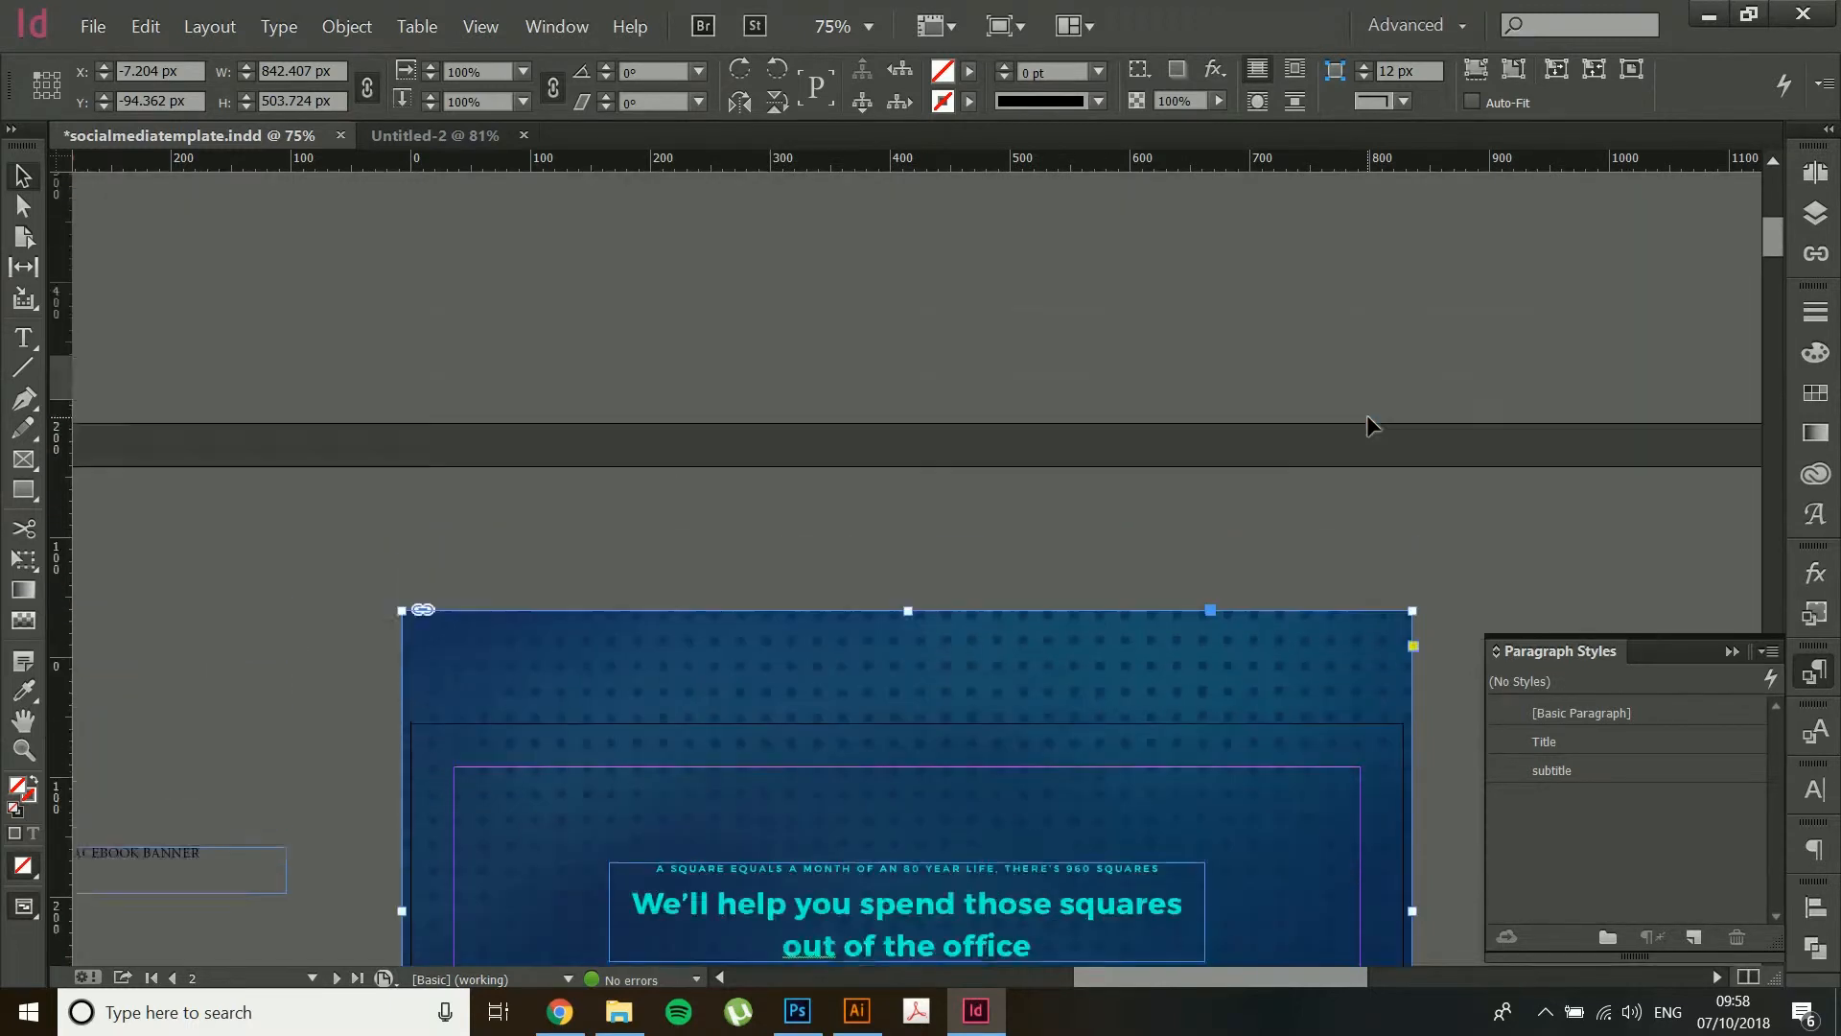
scroll(1368, 419, down, 4)
key(alt+Tab)
key(alt+Tab)
key(alt+Tab)
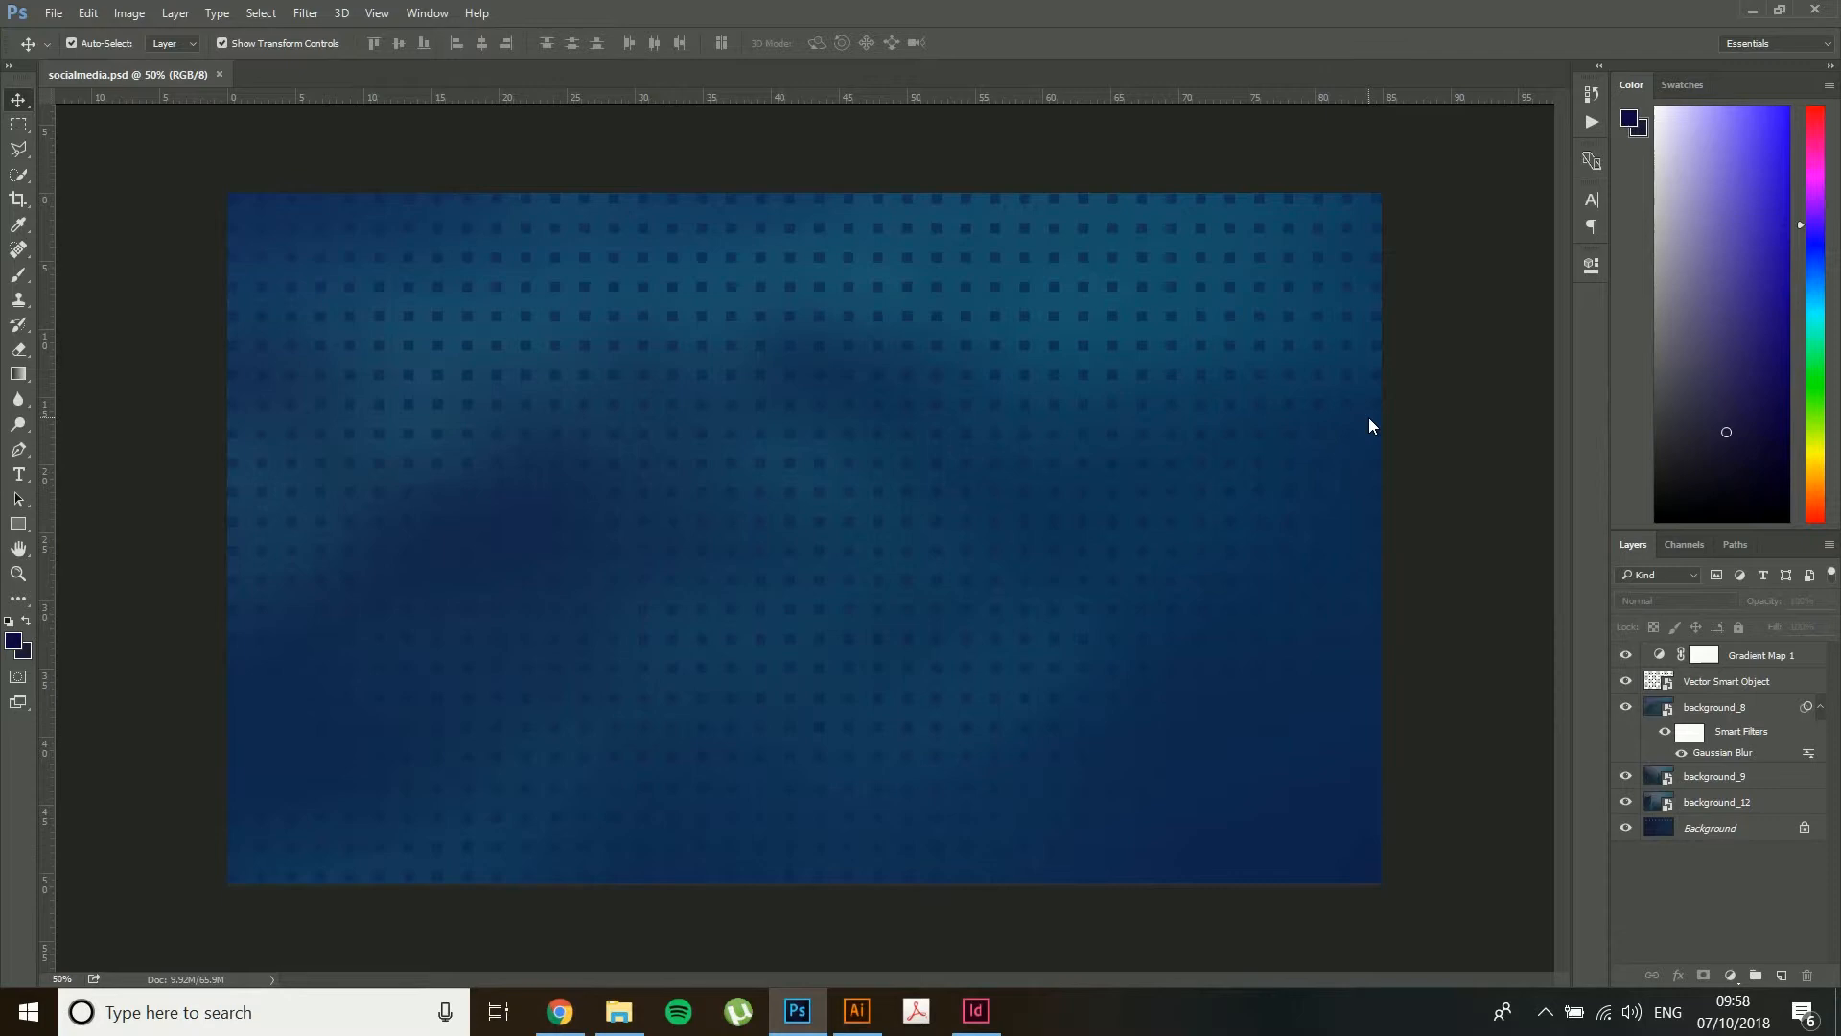
click(129, 12)
key(alt+Tab)
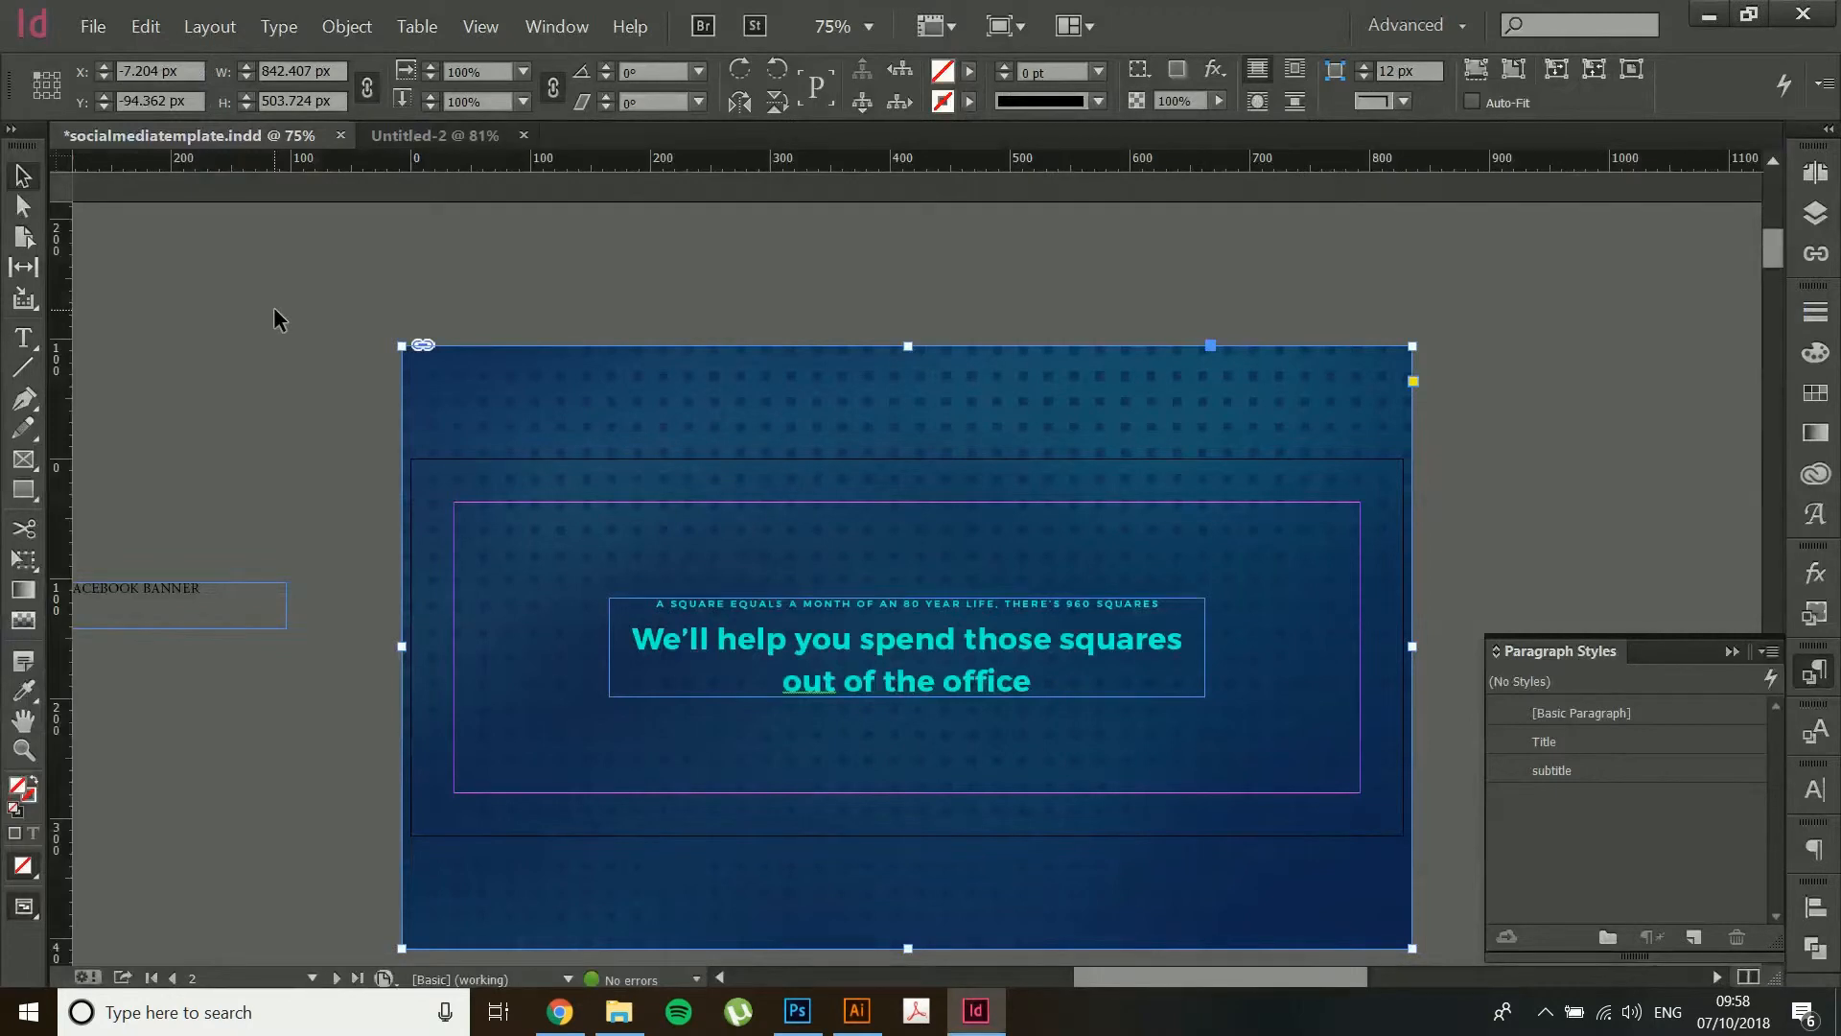
- Review the template's pages from the Twitter profile down to page 11 and inspect that page's size with the Page tool
click(247, 307)
scroll(248, 306, down, 8)
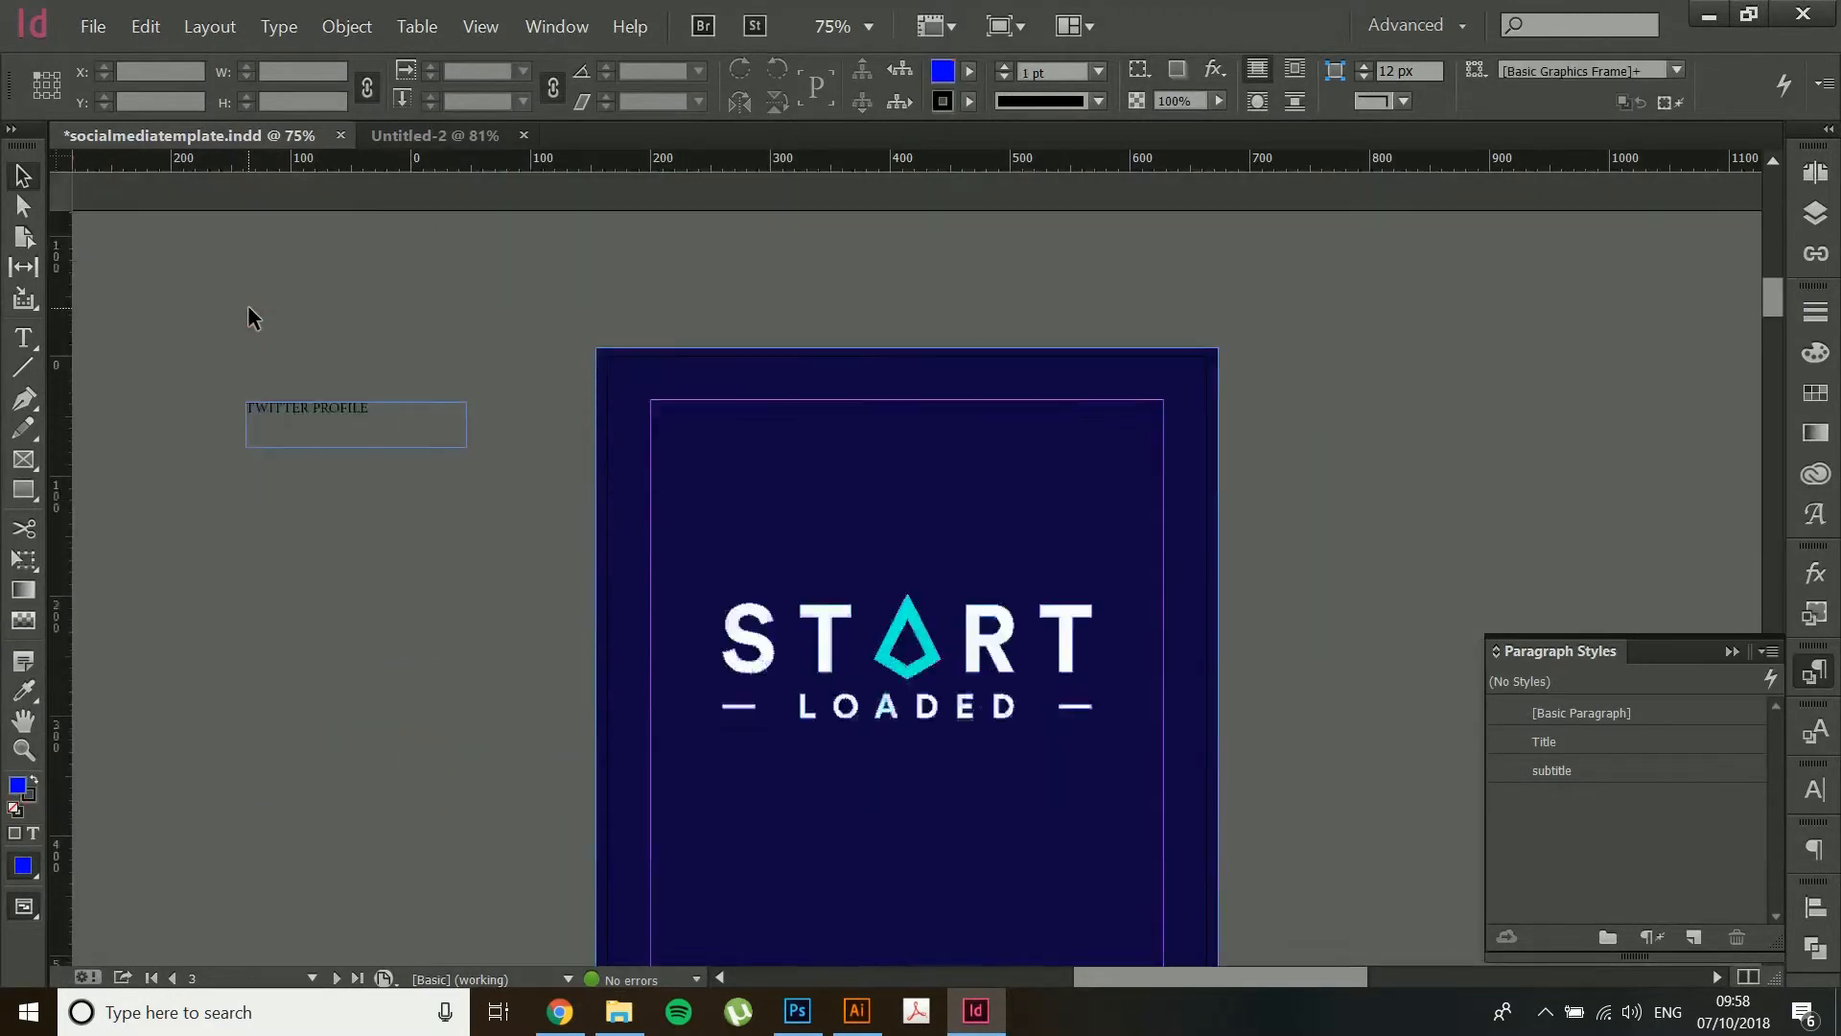
scroll(248, 307, down, 10)
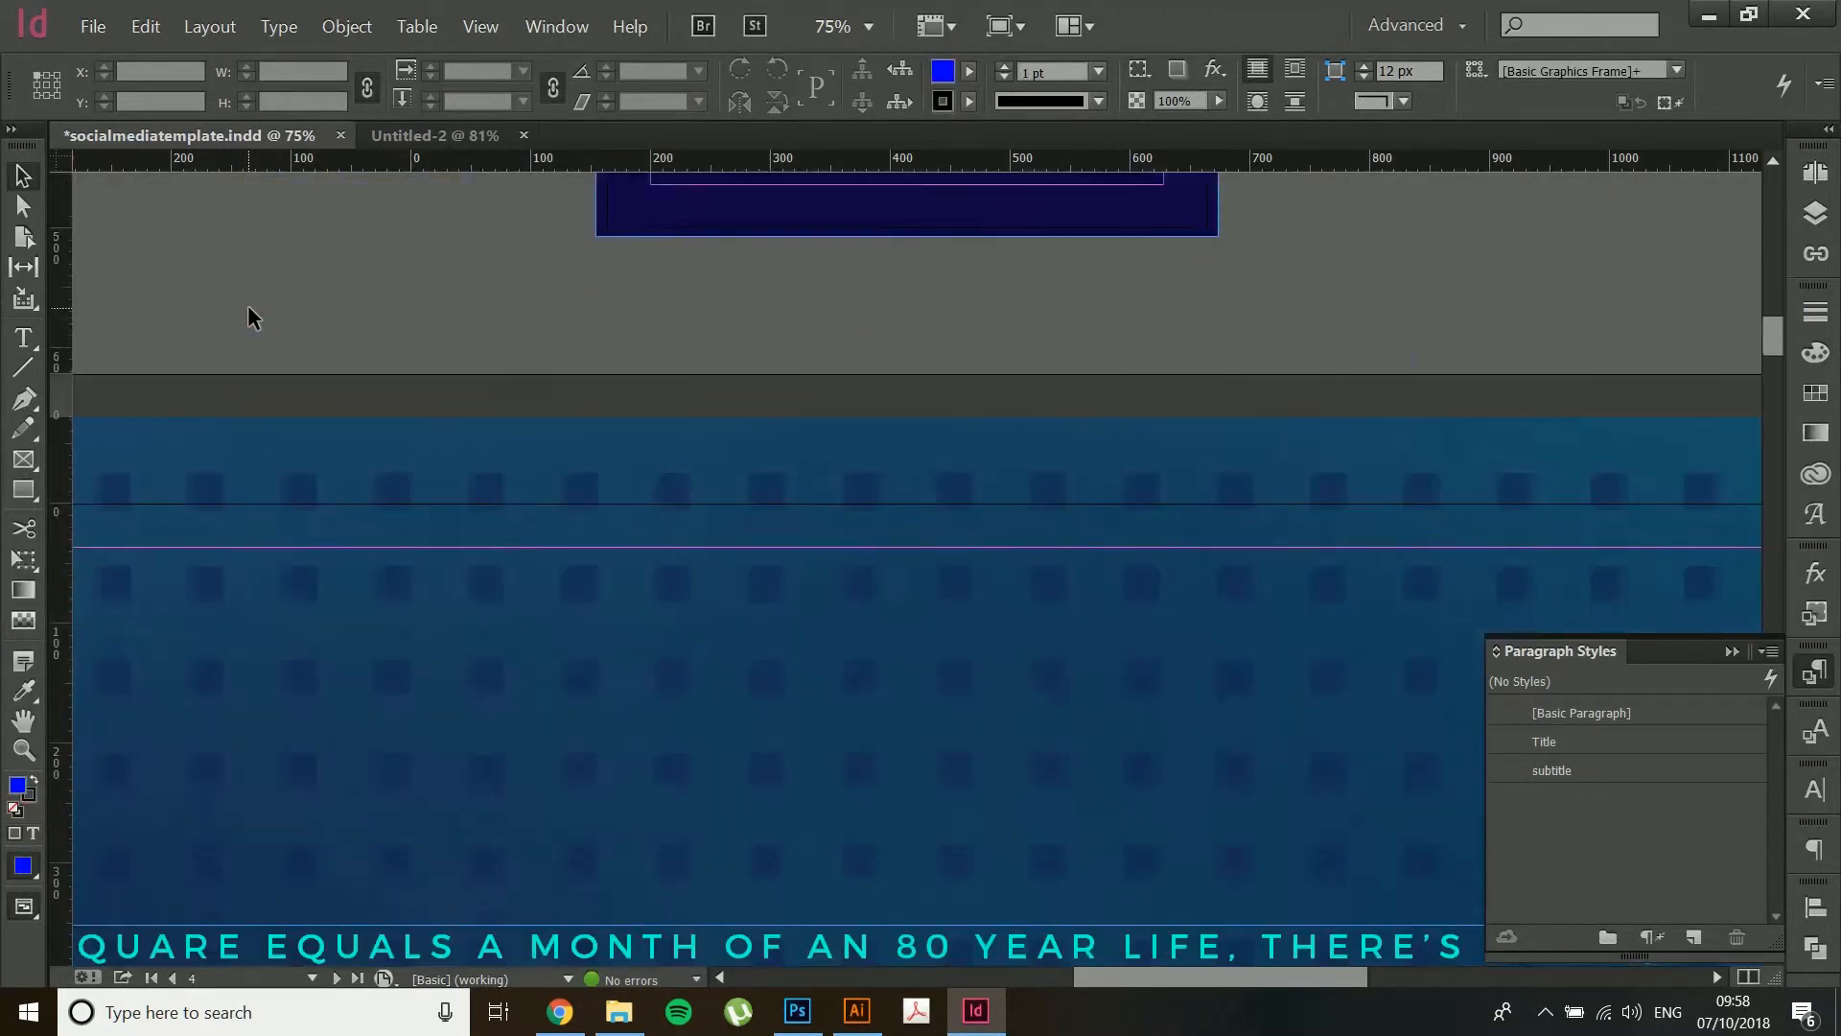
key(ctrl+minus)
key(ctrl+minus)
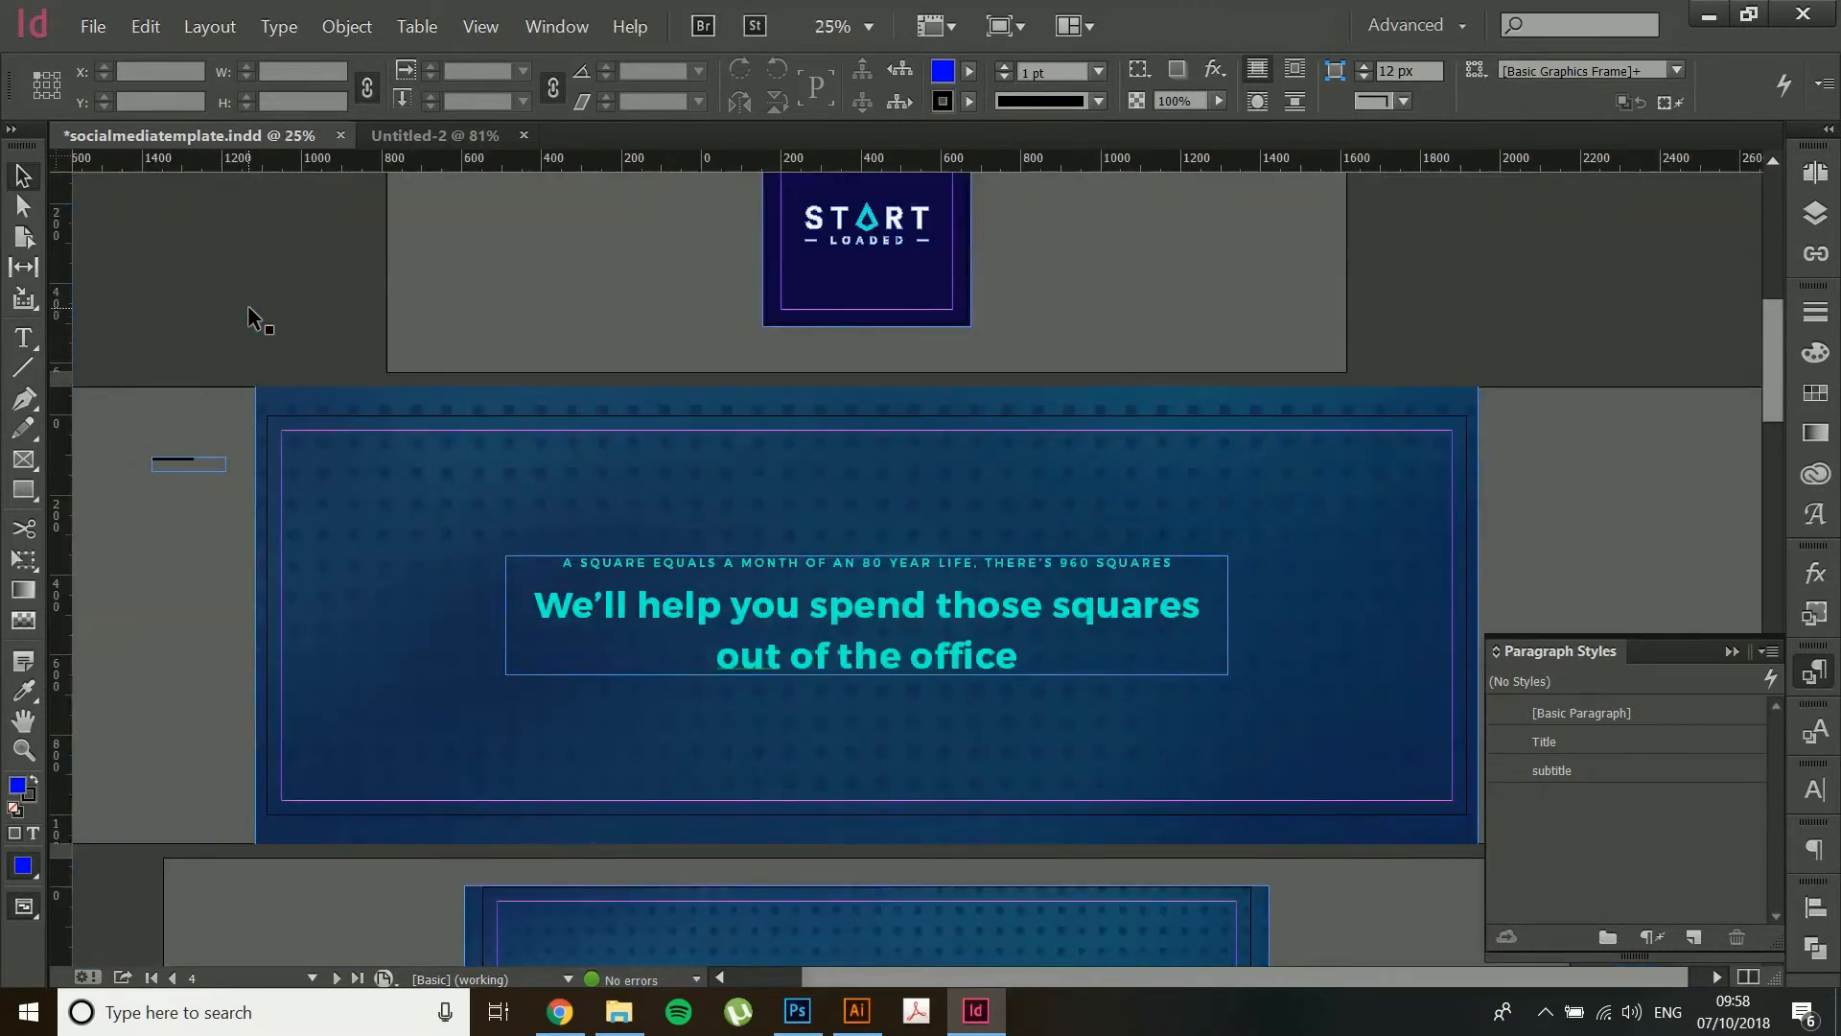
scroll(247, 307, down, 6)
scroll(248, 307, down, 20)
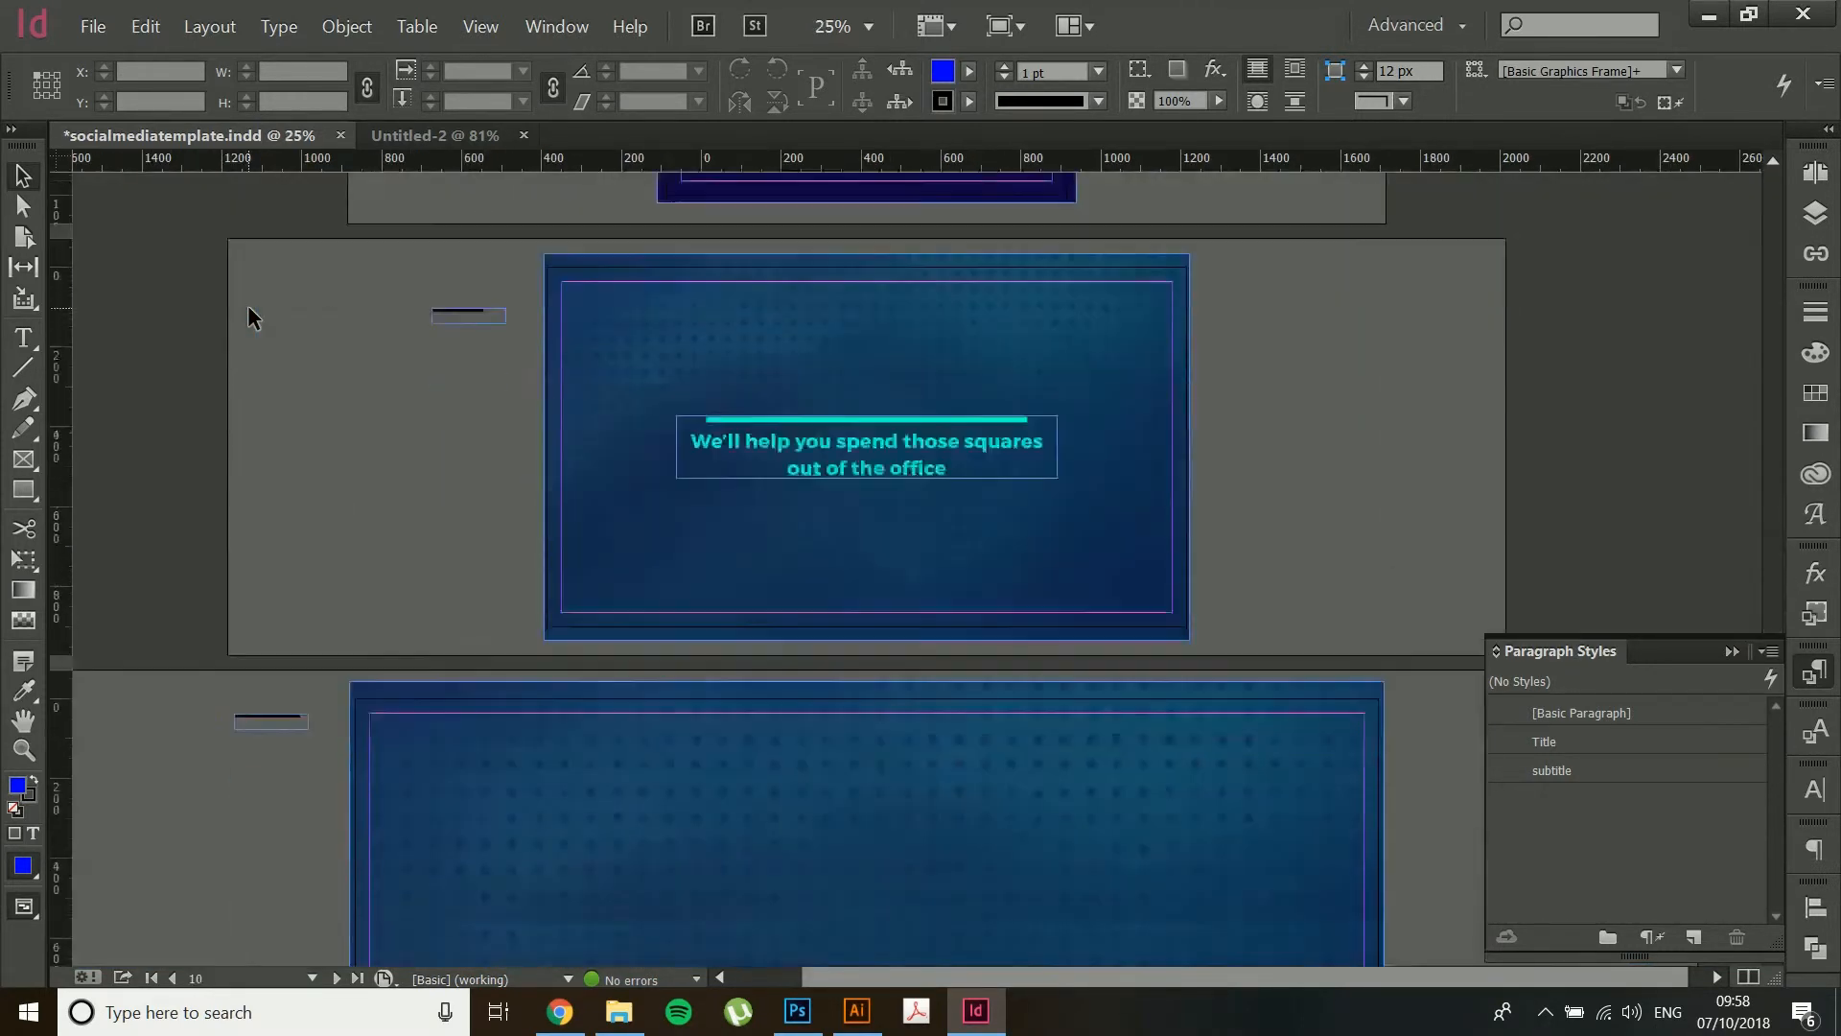
scroll(248, 306, down, 3)
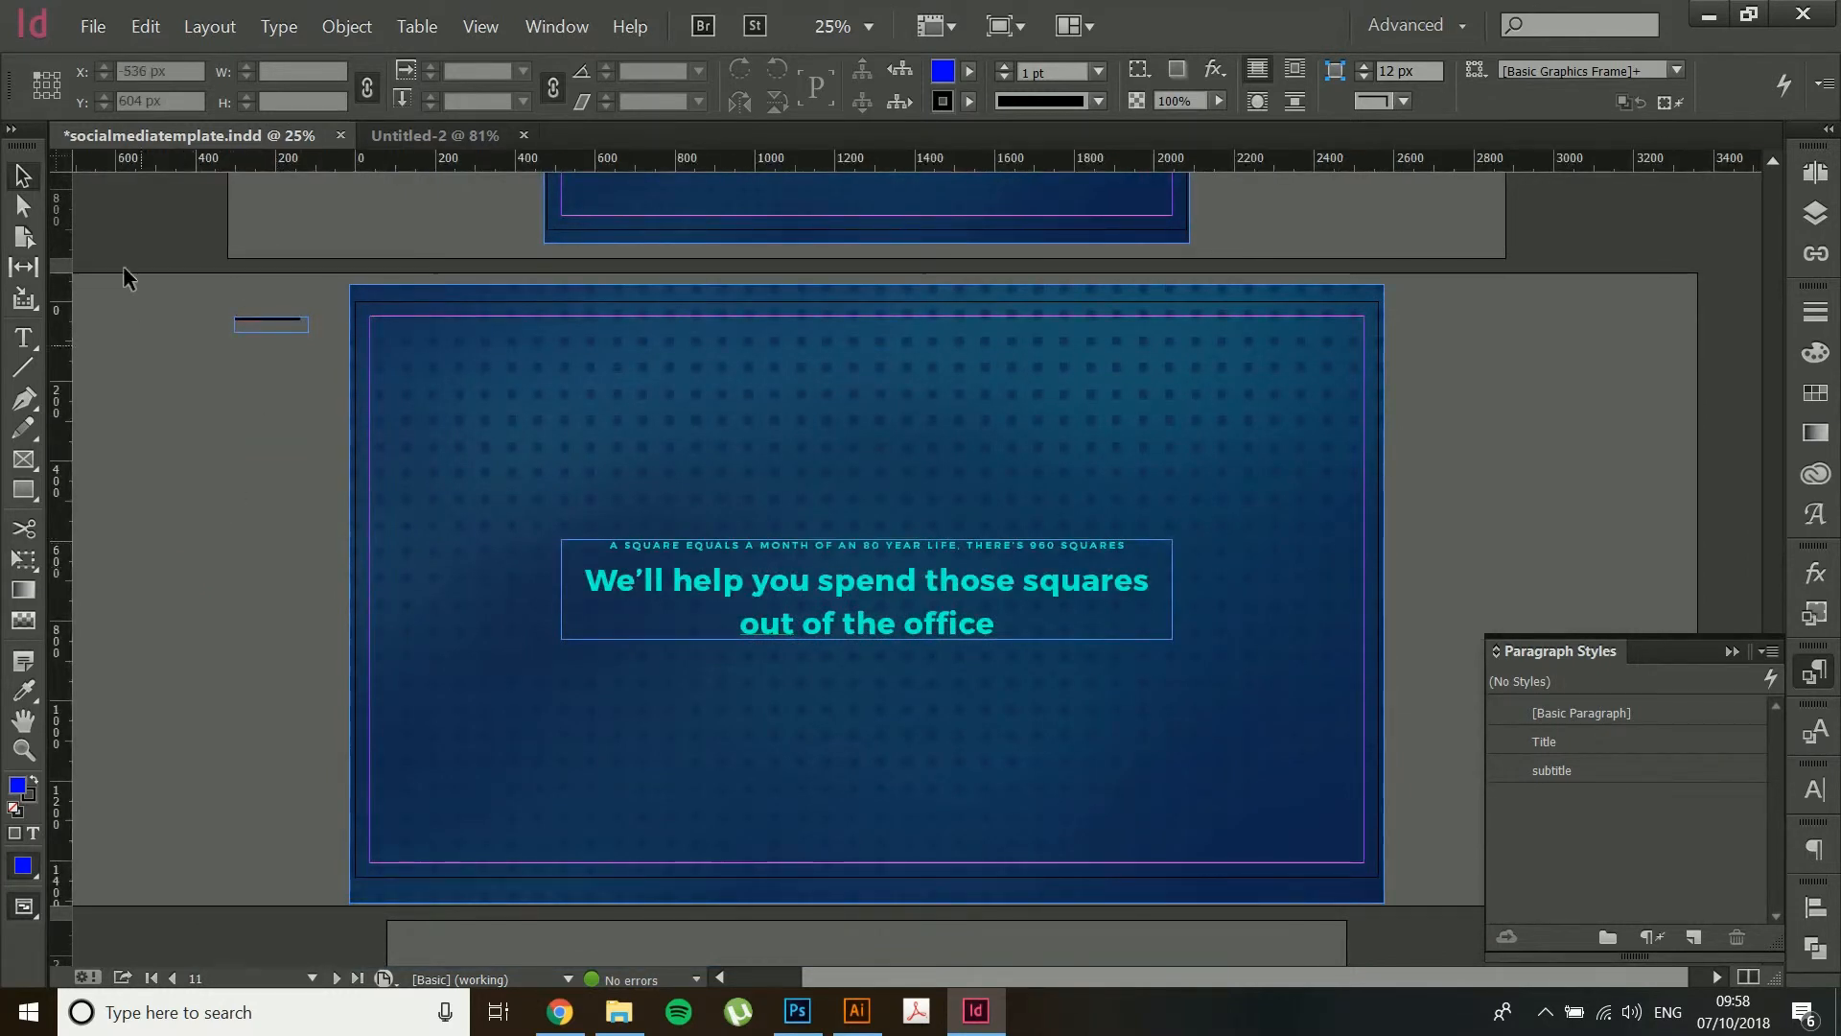
click(22, 238)
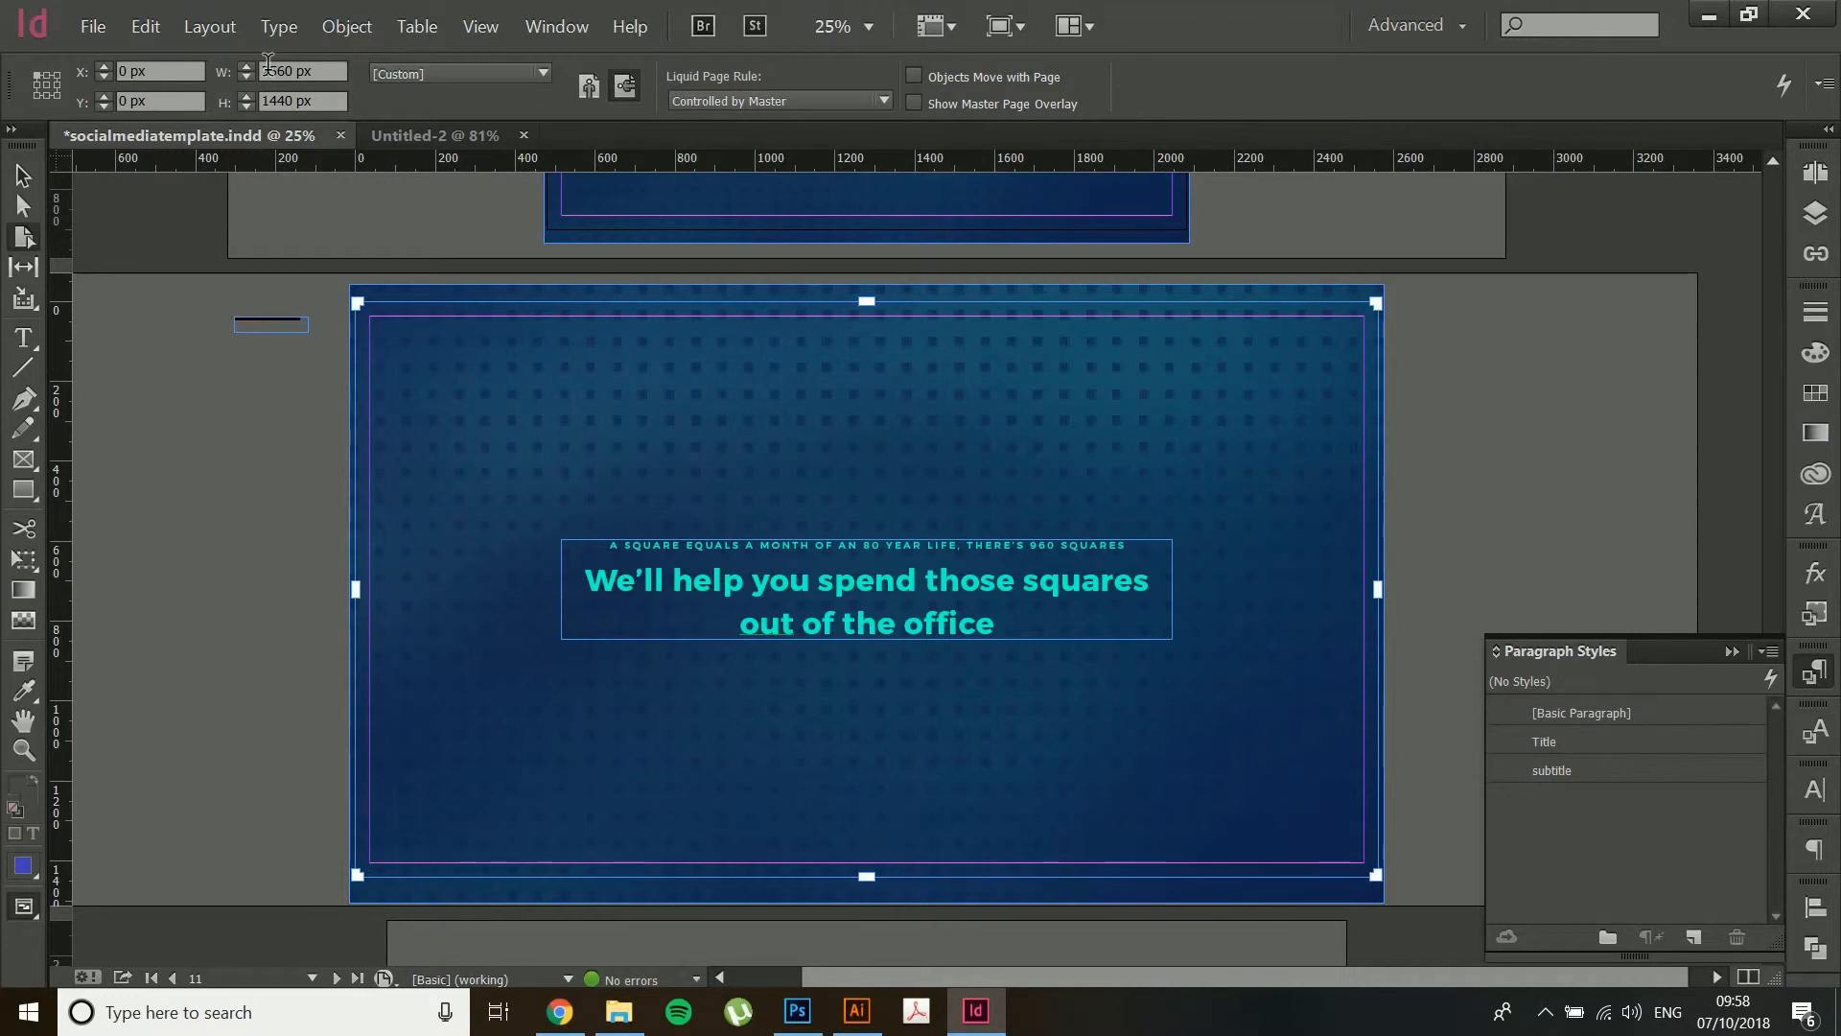
- Switch to Photoshop, check the pixel dimensions of socialmedia.psd in Image Size, and return to InDesign
key(alt+Tab)
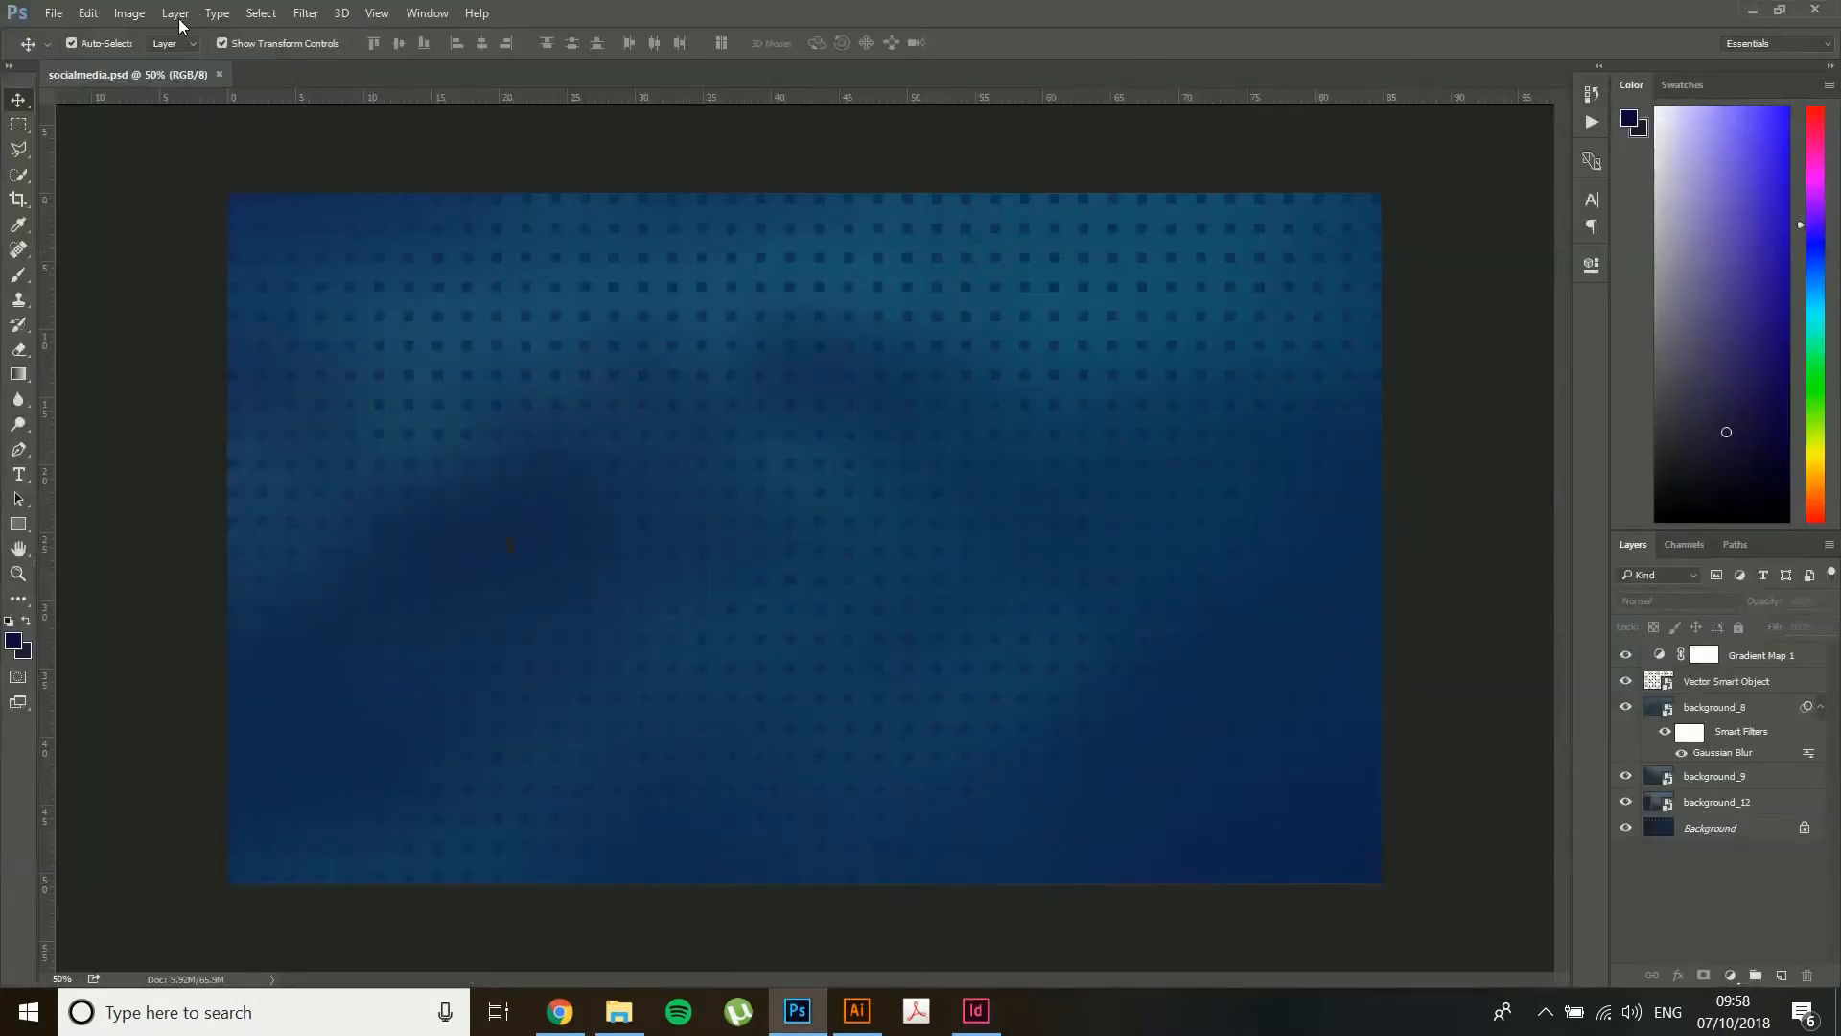
click(129, 13)
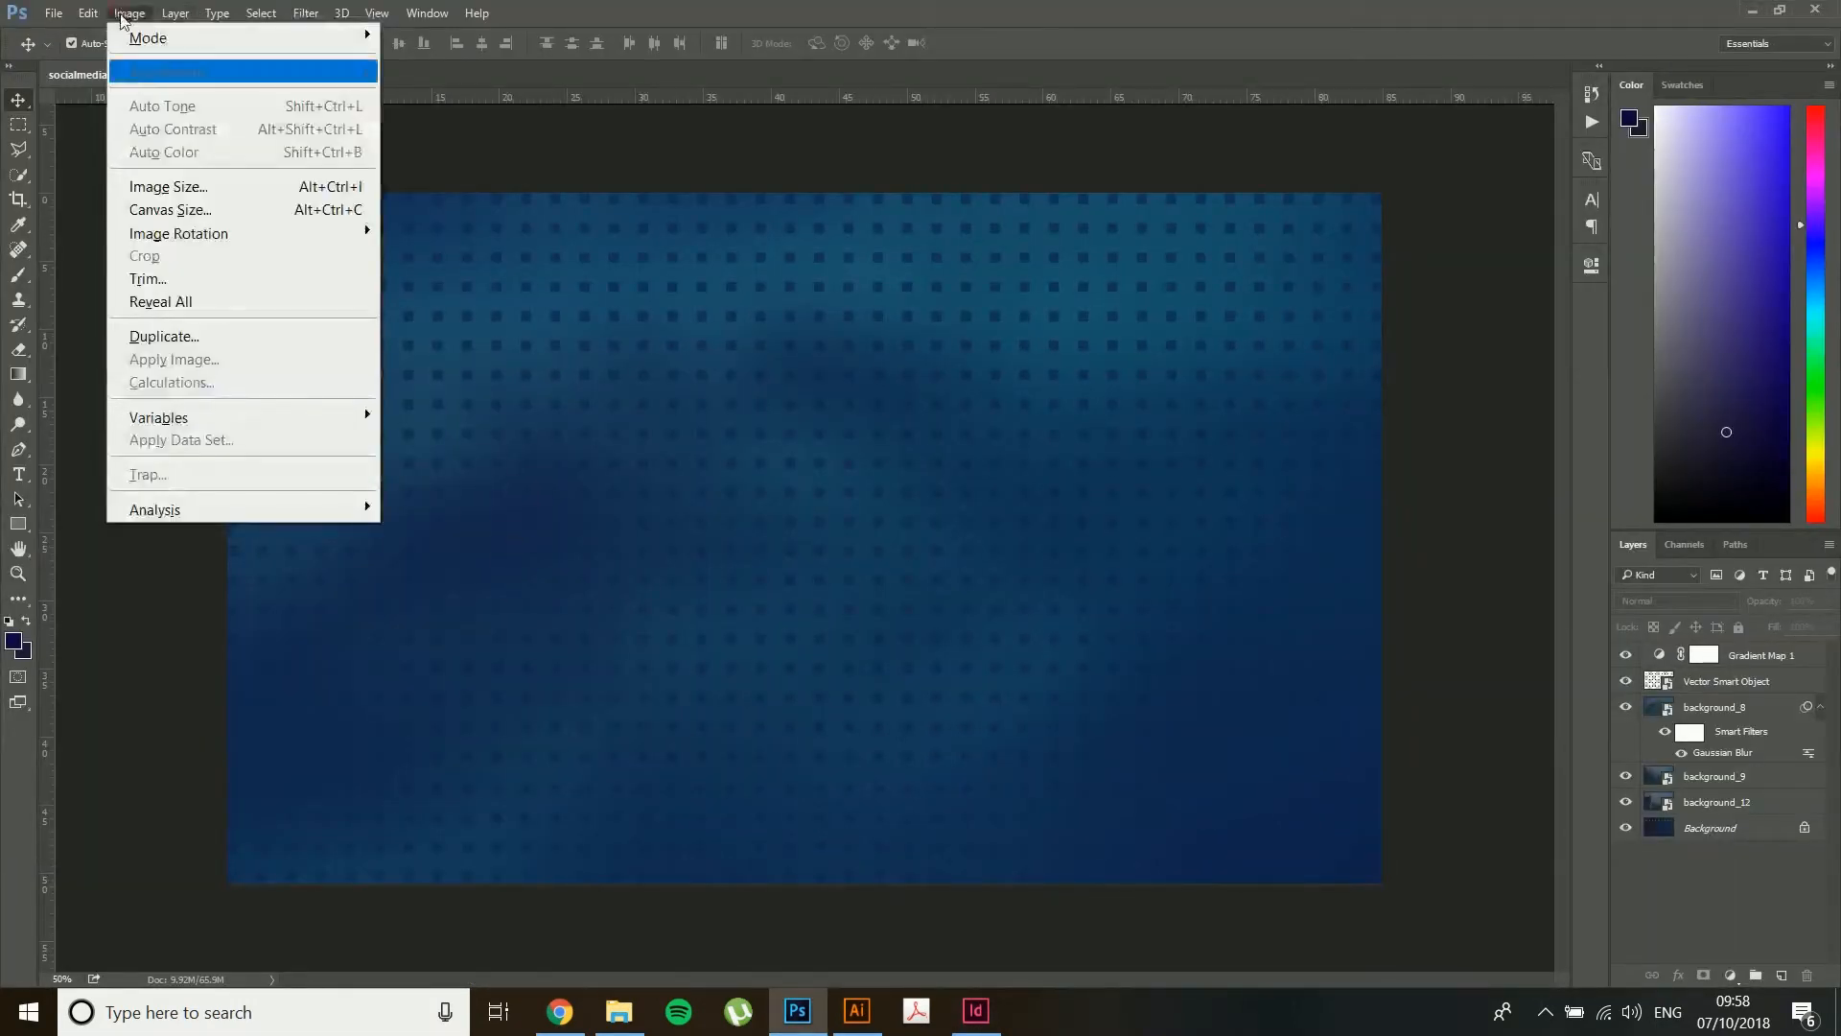
click(189, 184)
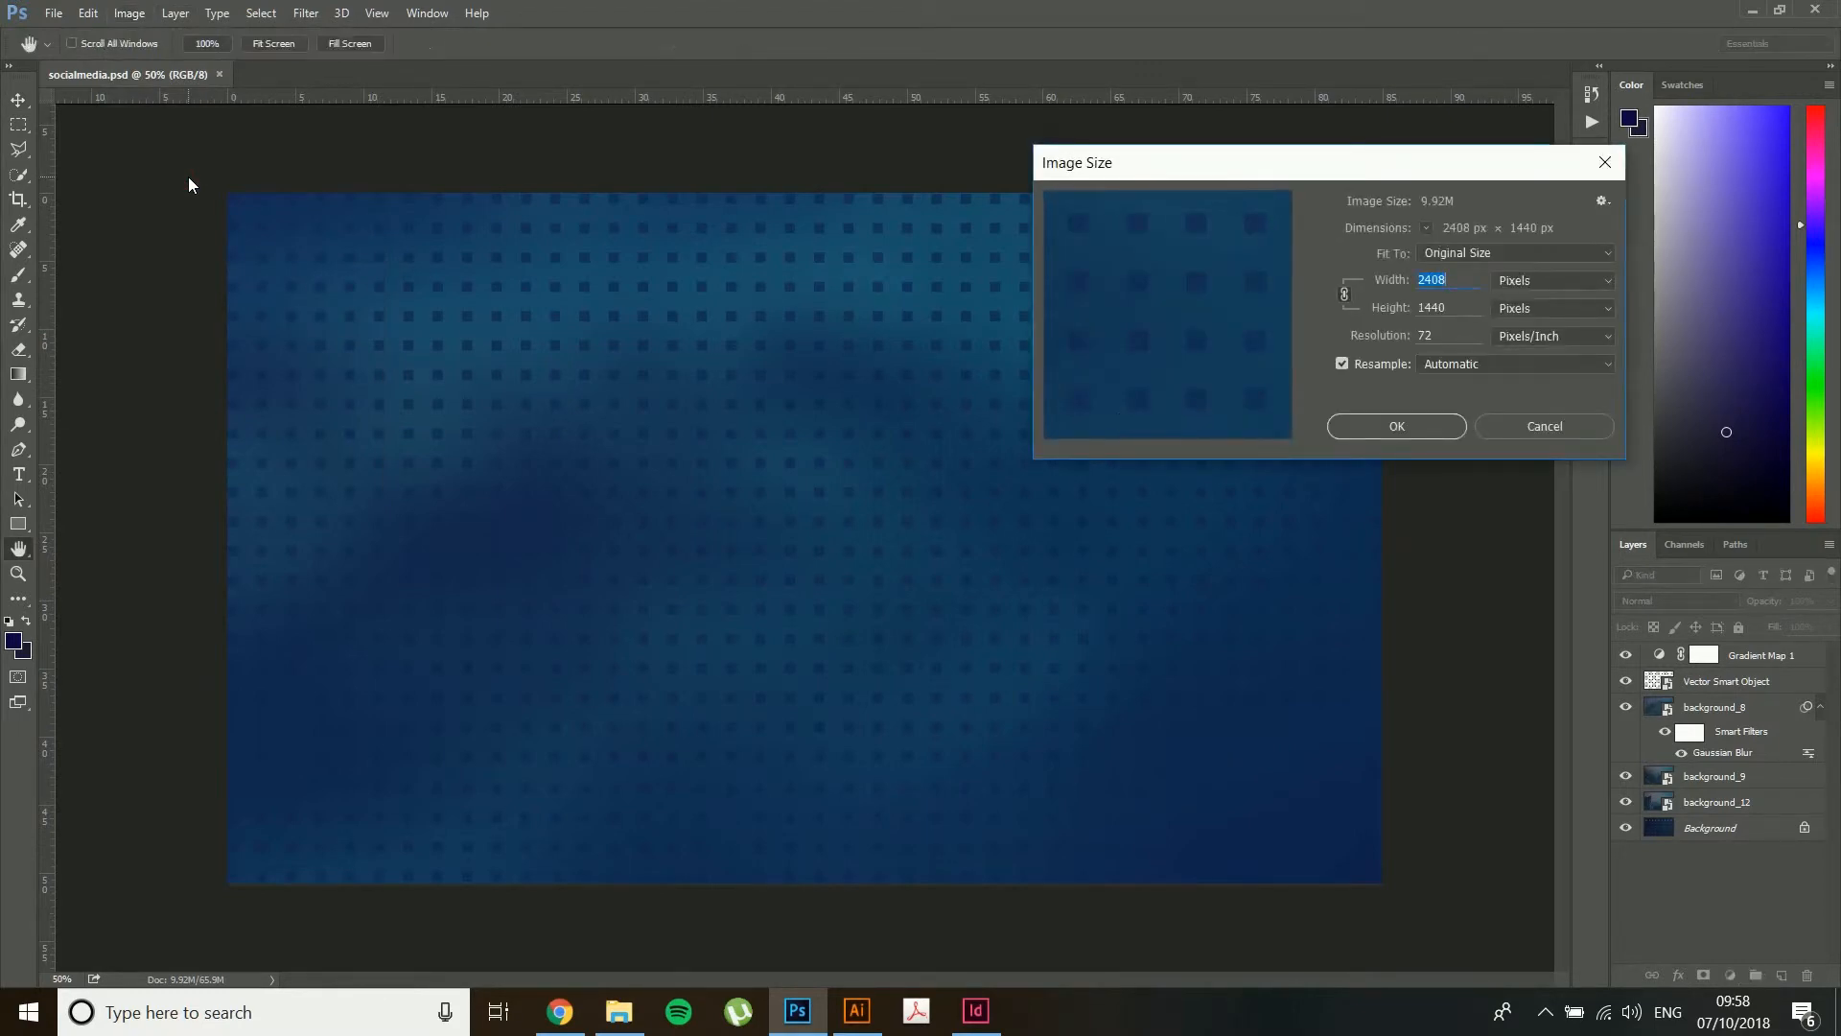
key(alt+Tab)
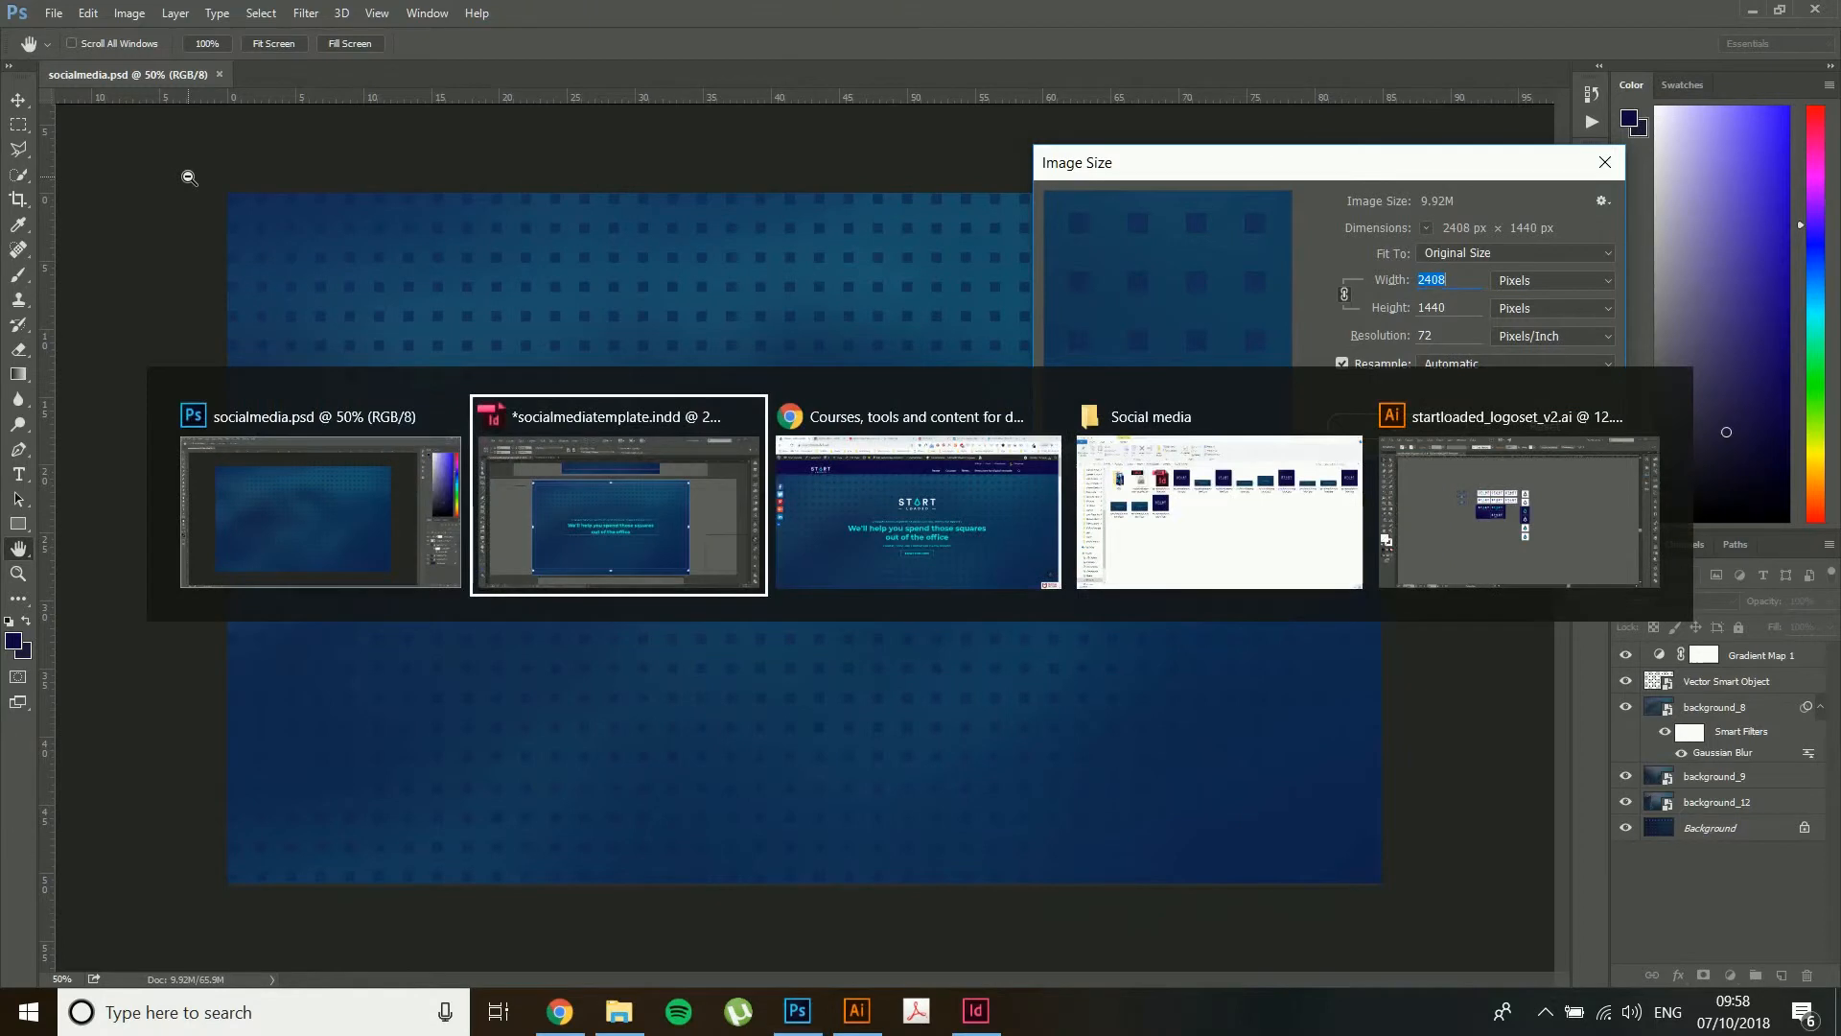
- Look back through the template's pages up to the first page, viewing several page sizes together
scroll(189, 177, up, 3)
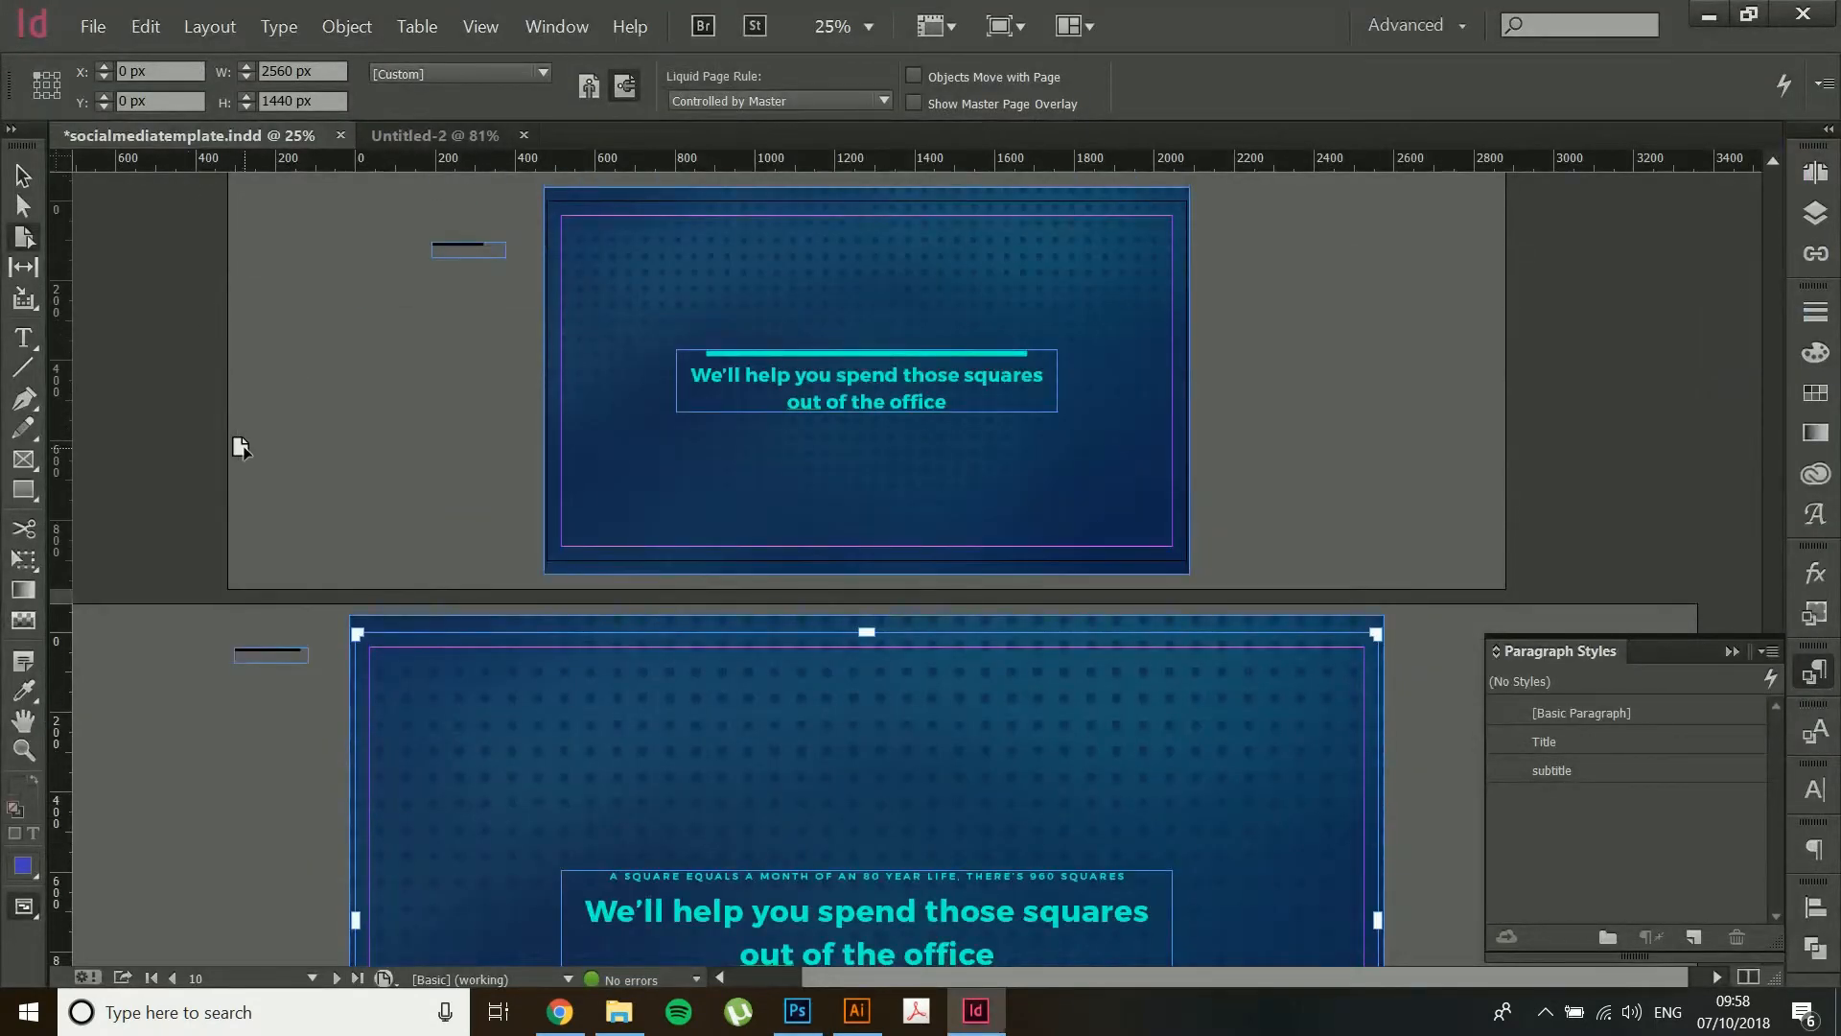
scroll(240, 447, up, 3)
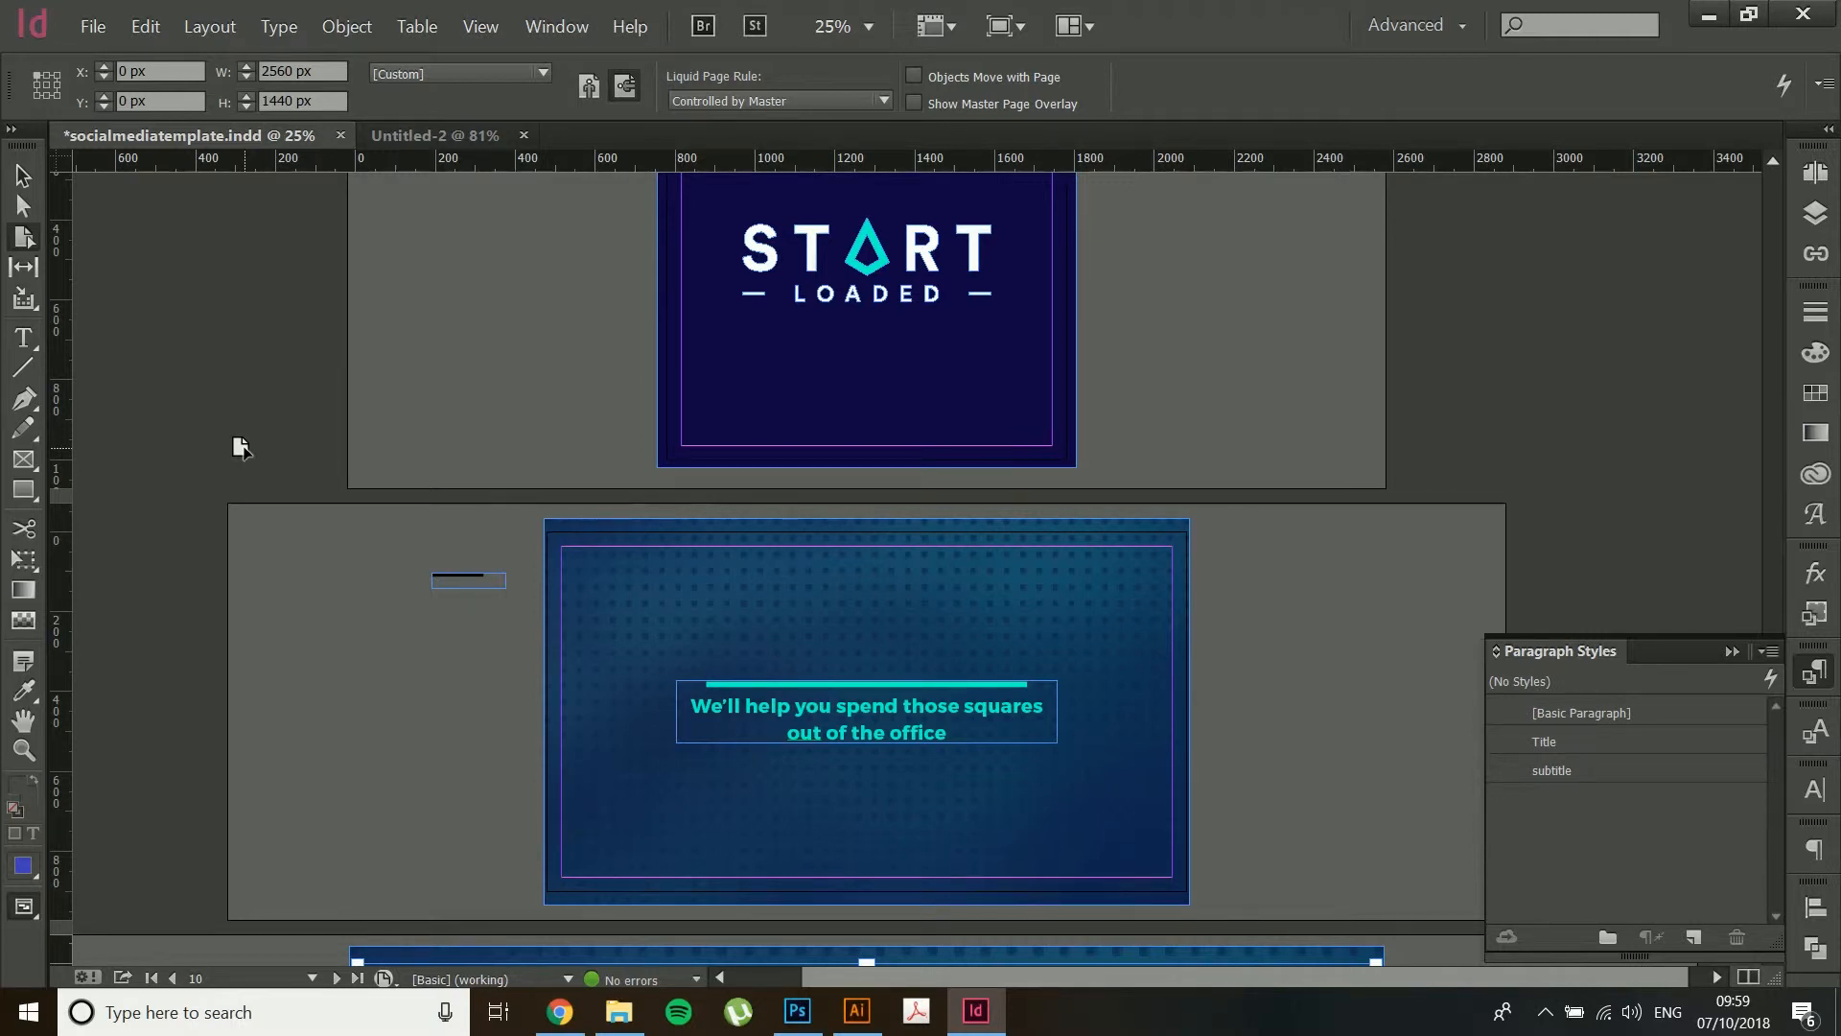
click(23, 175)
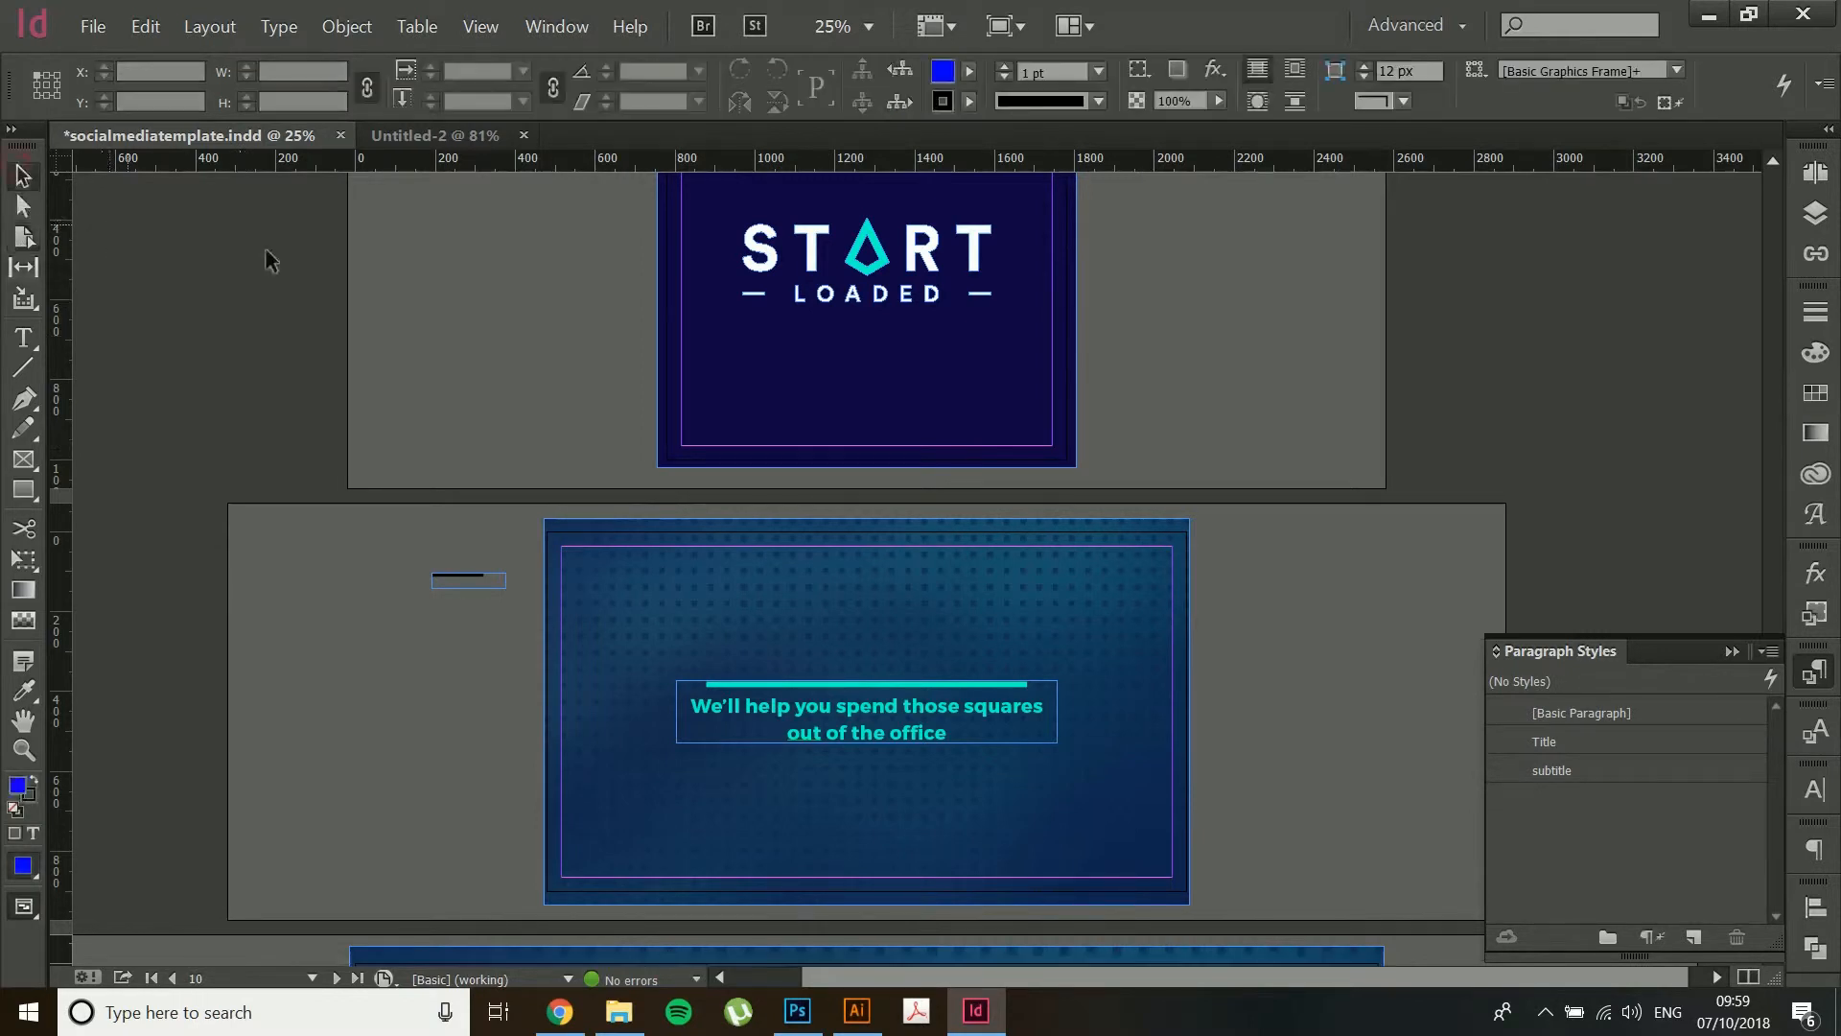
scroll(398, 296, up, 15)
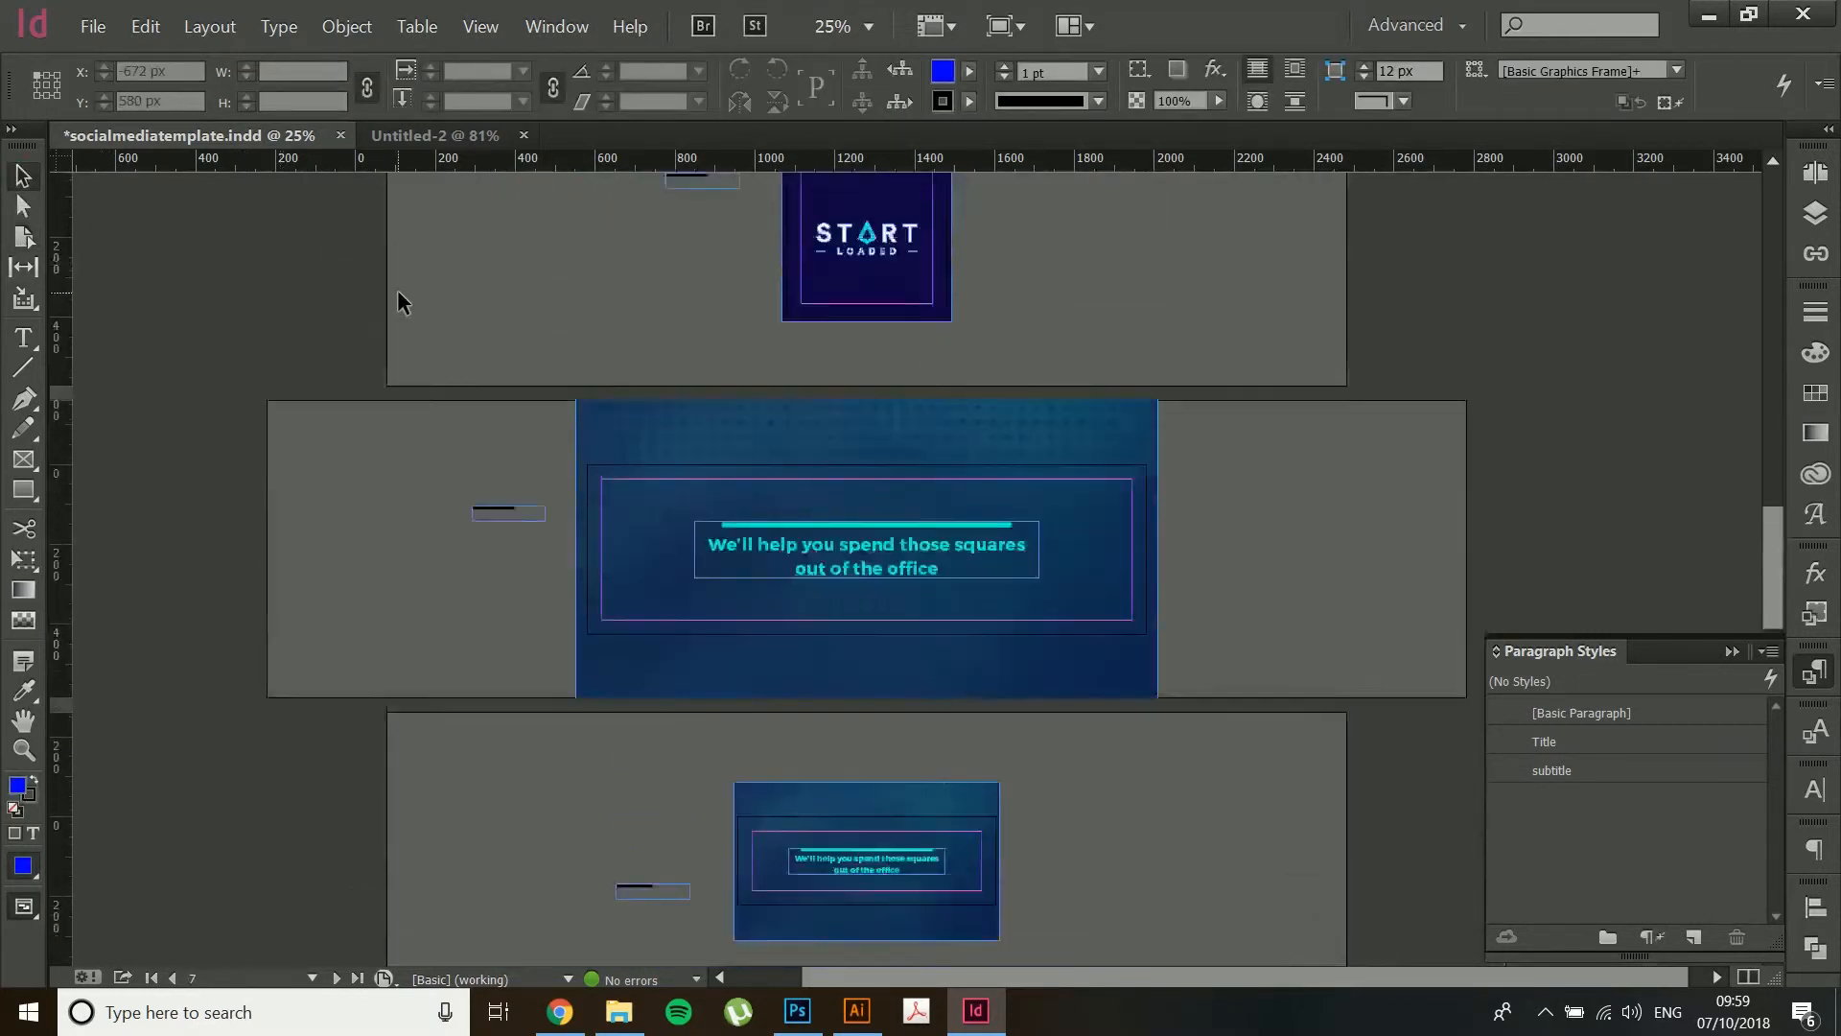
scroll(398, 292, up, 10)
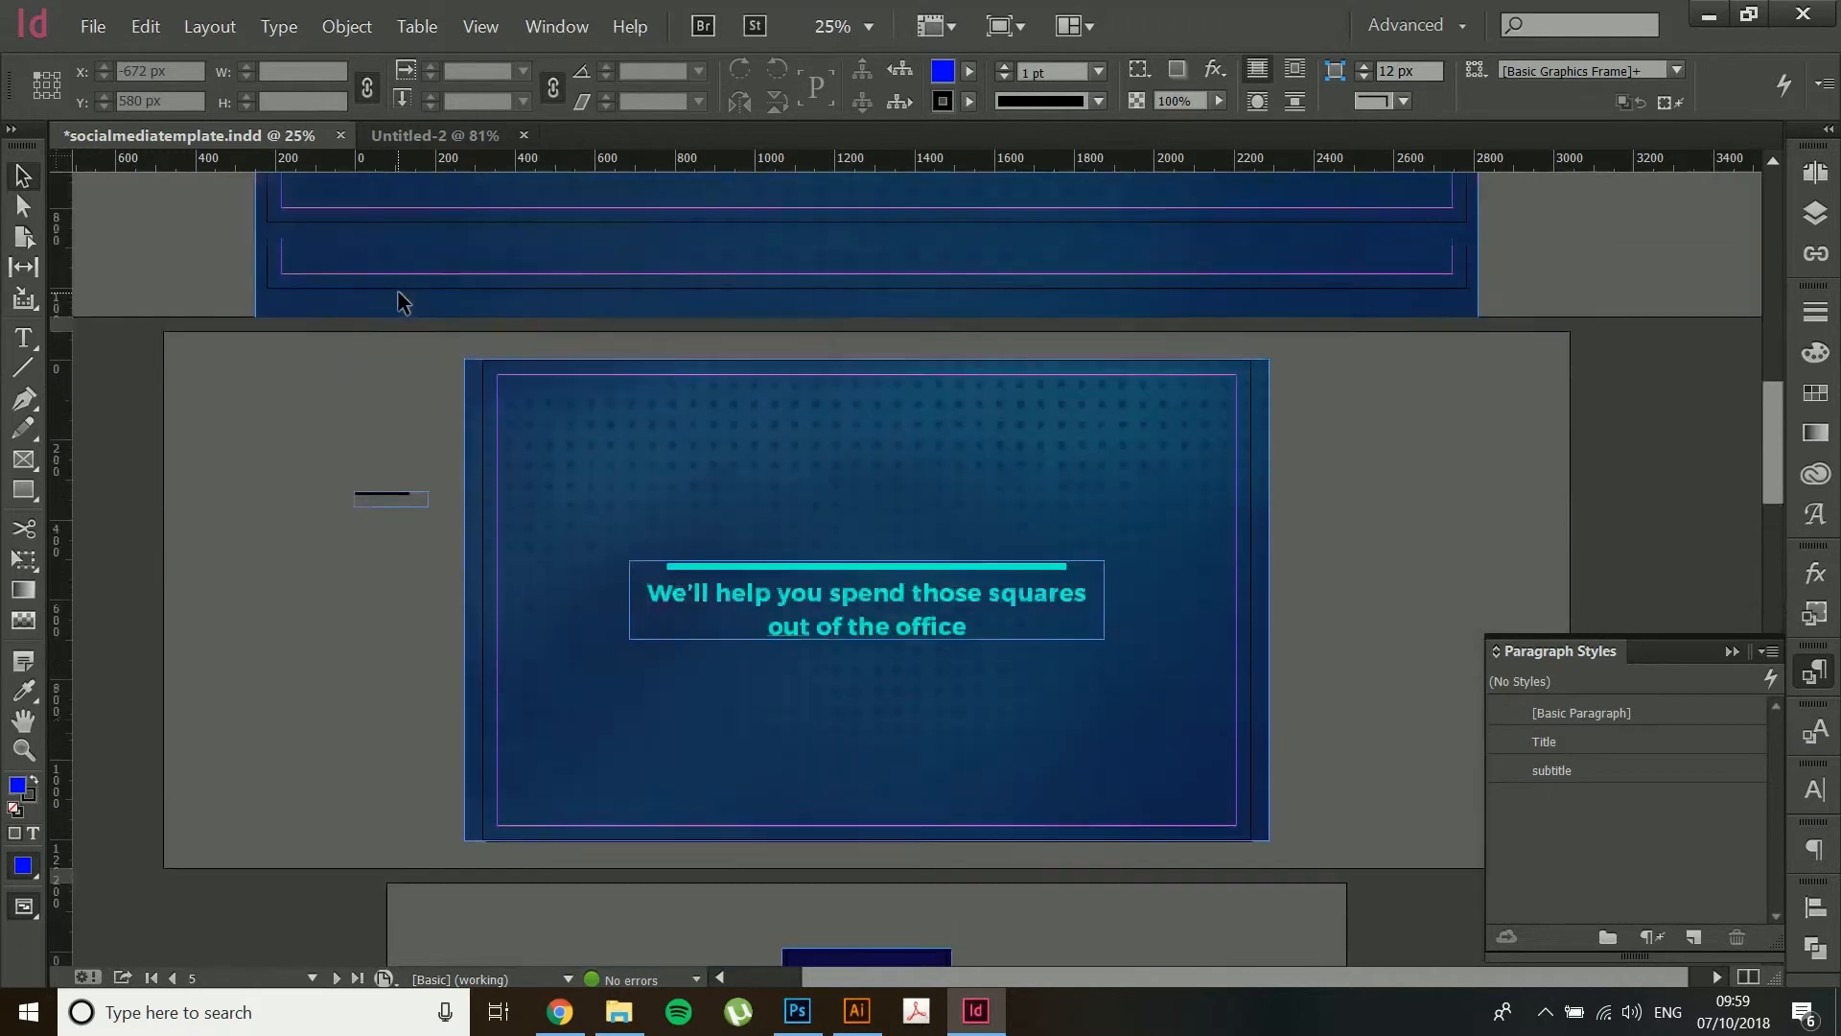
scroll(398, 292, up, 10)
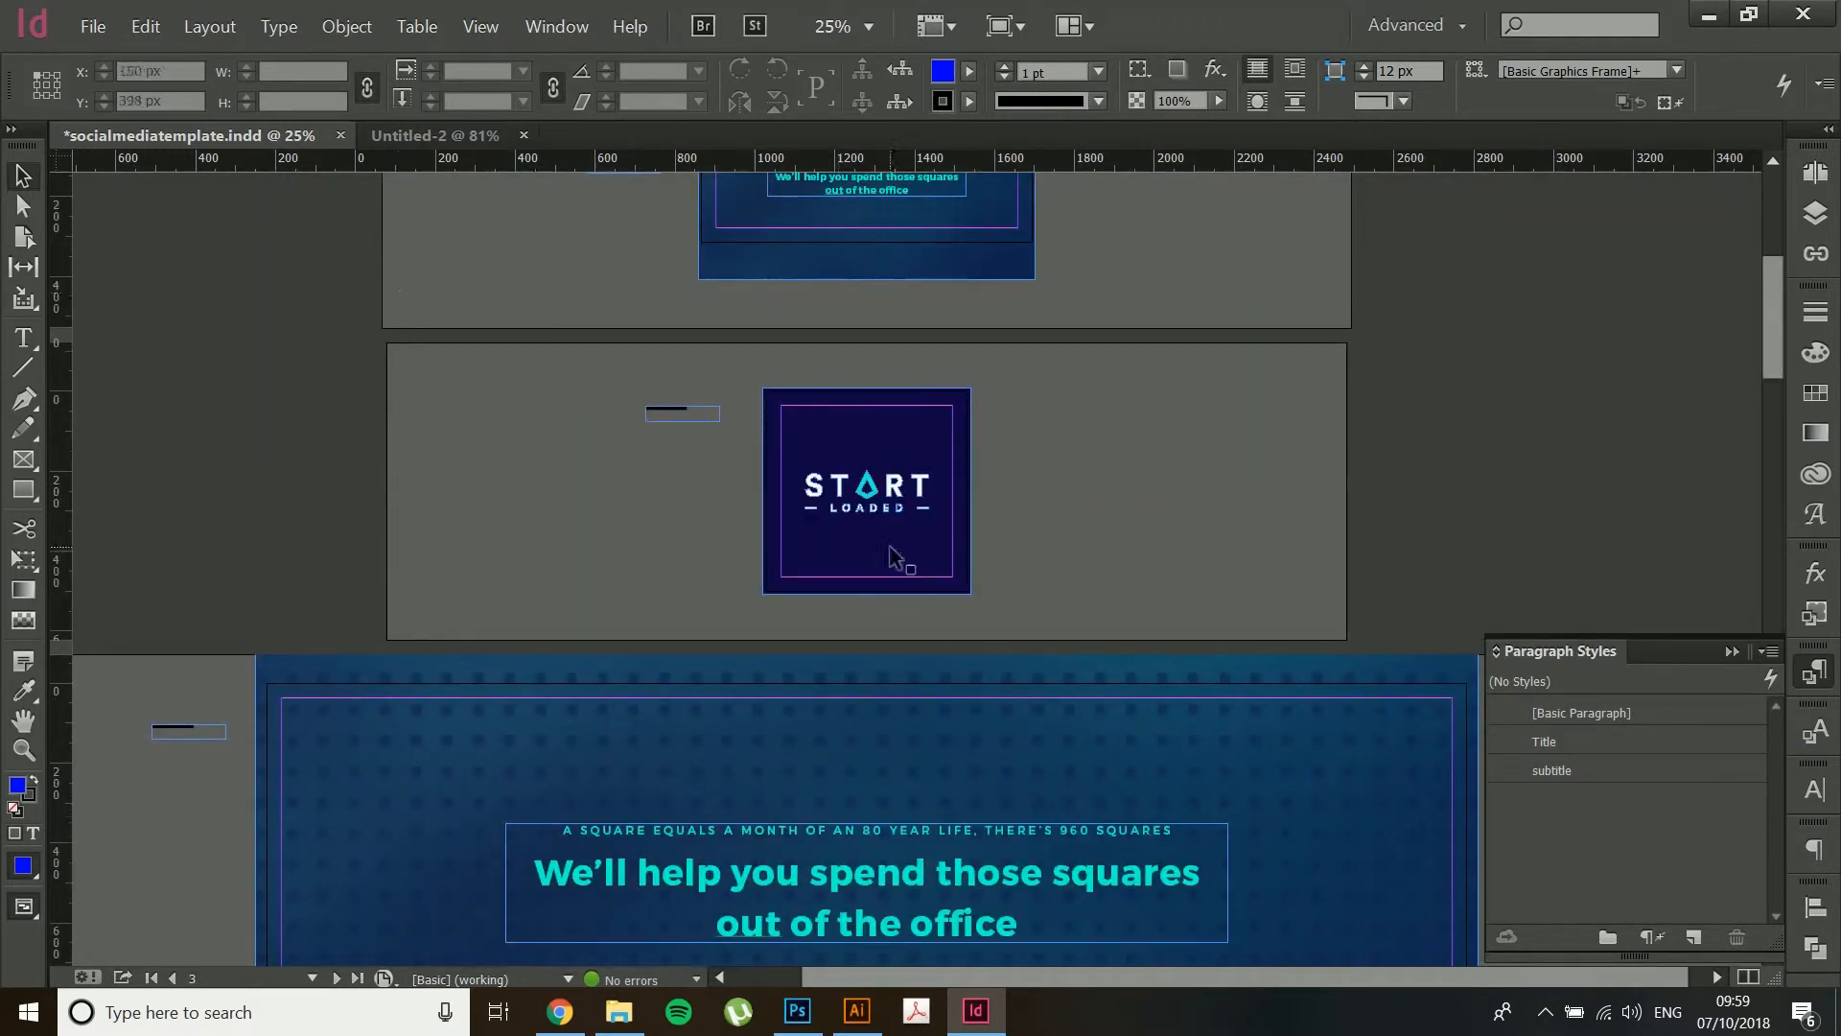
key(ctrl+minus)
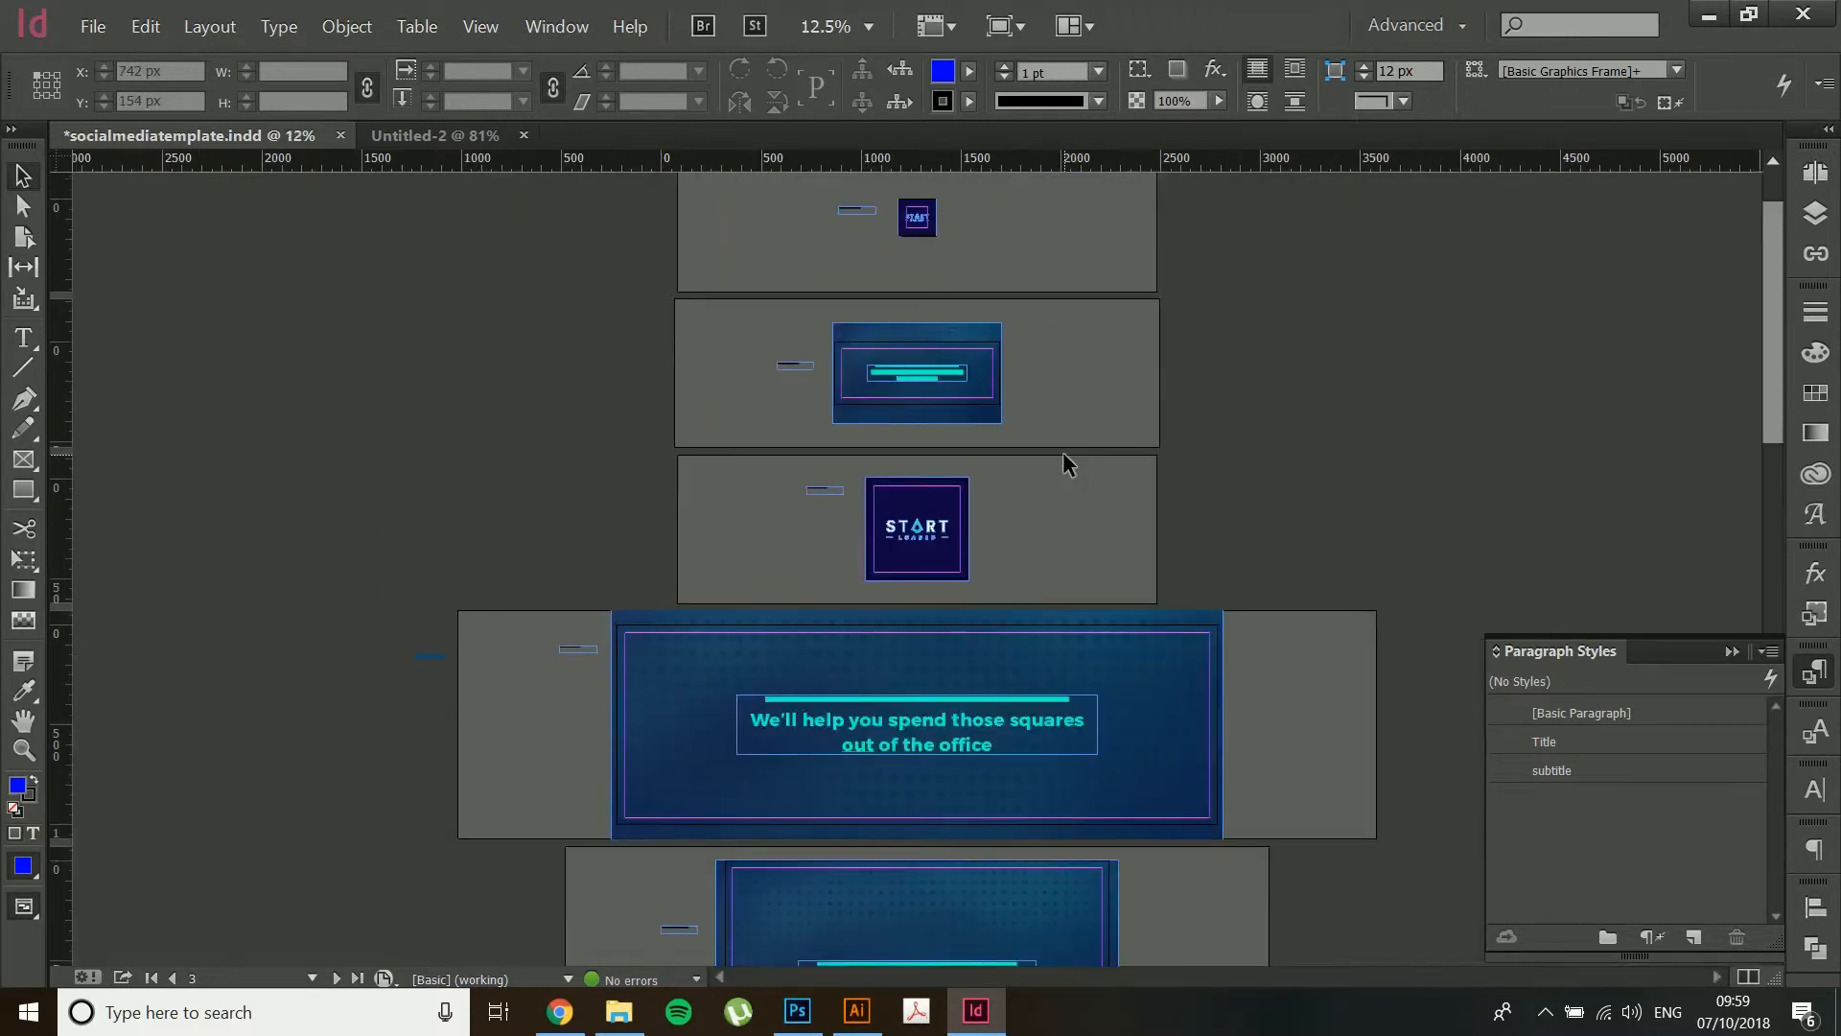
scroll(1064, 454, up, 2)
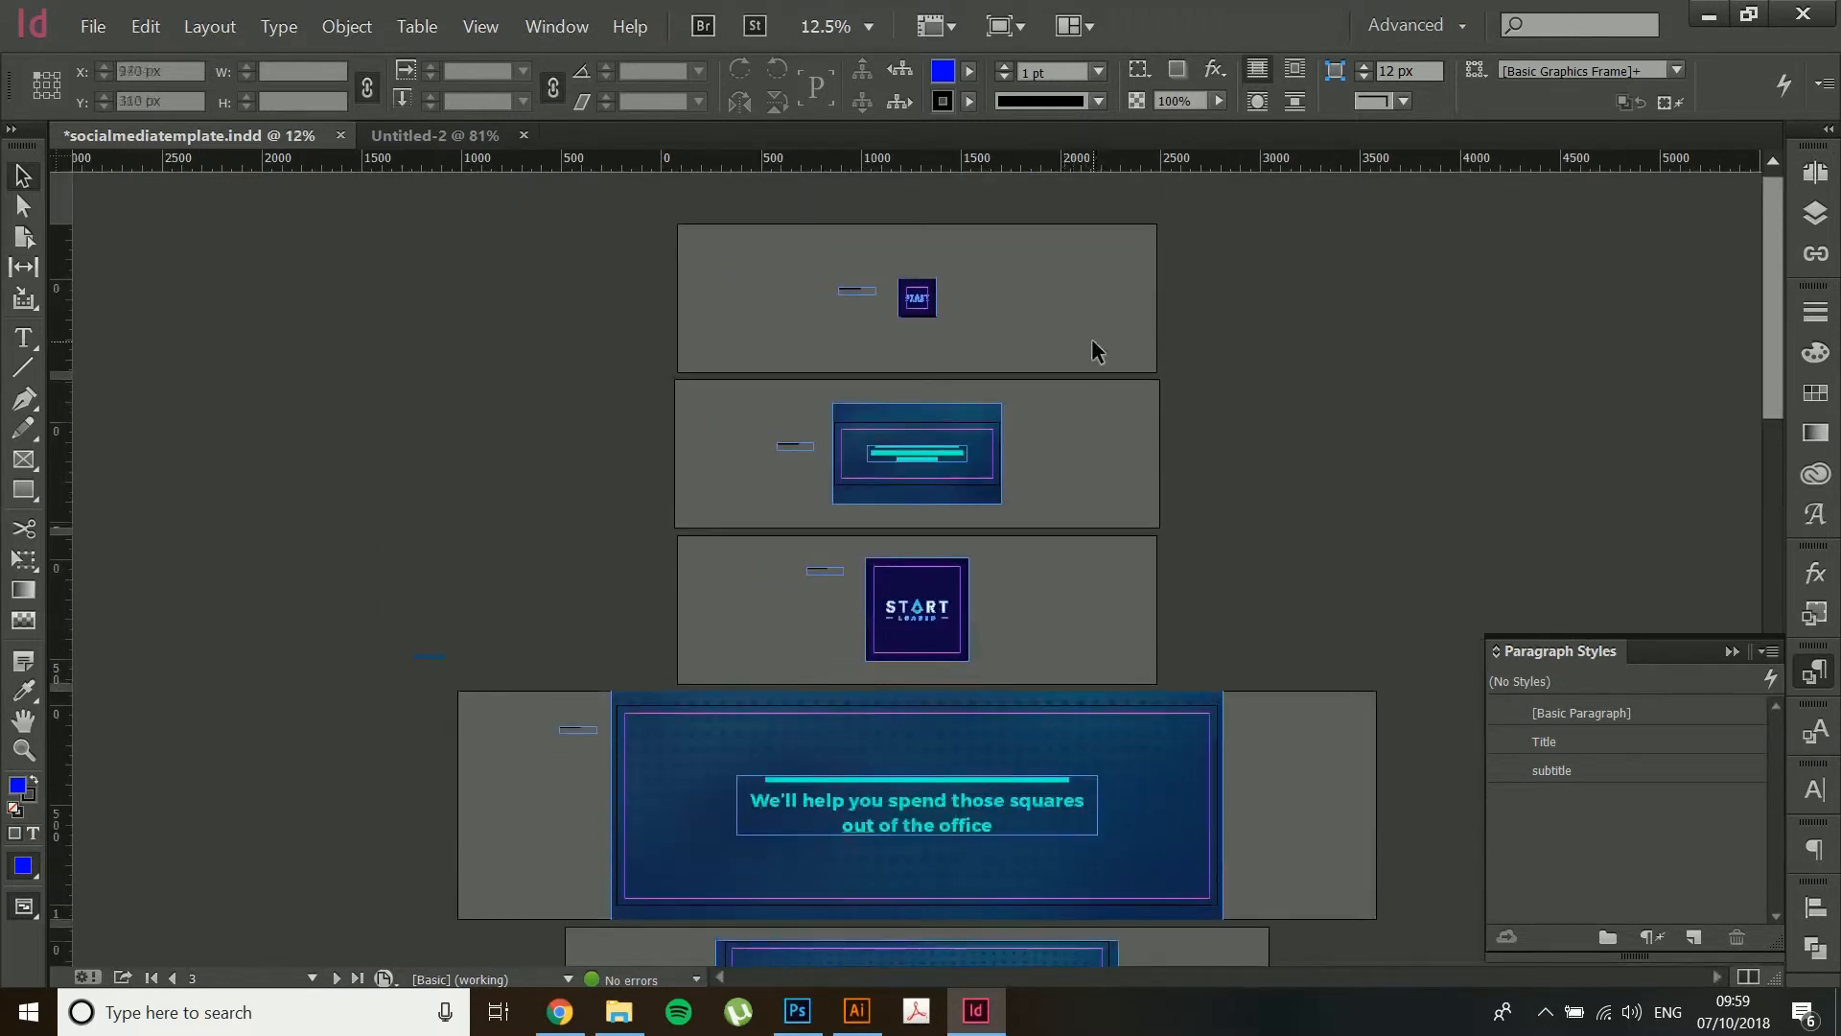
- Duplicate pages 1 and 2, the Facebook profile and banner, at the end of the document
click(1816, 173)
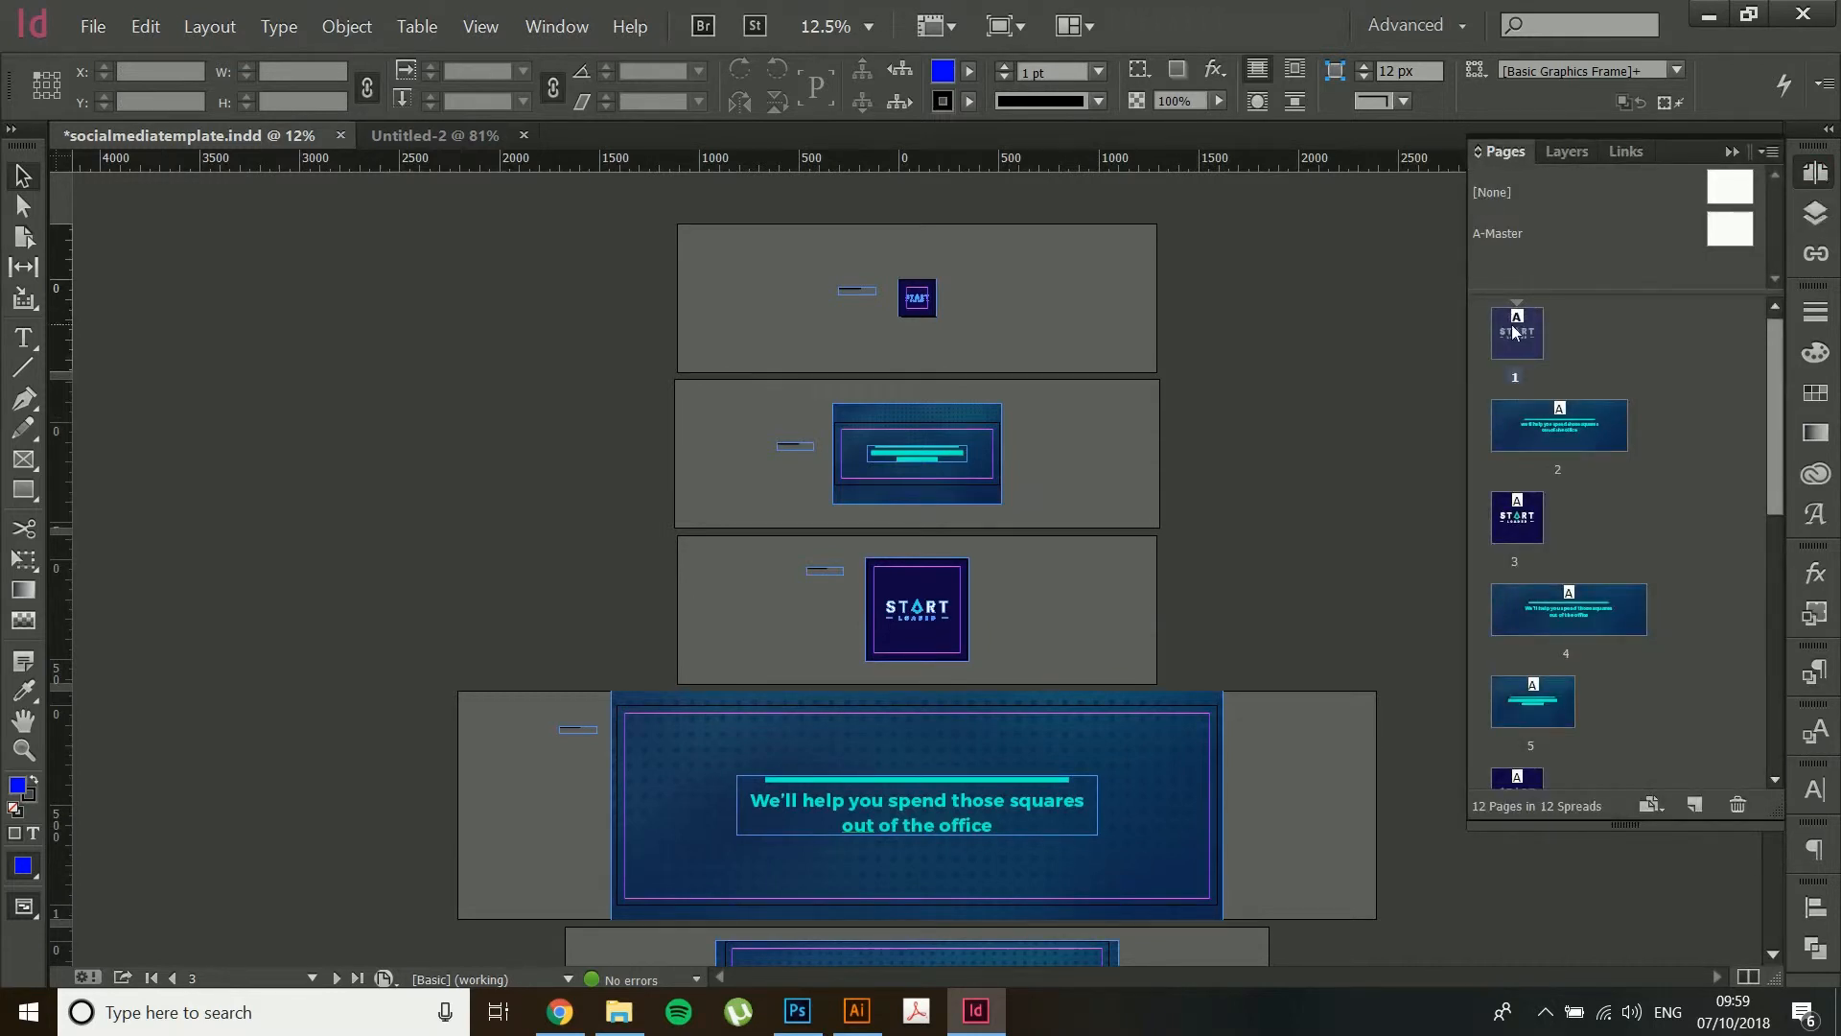
shift+click(1560, 422)
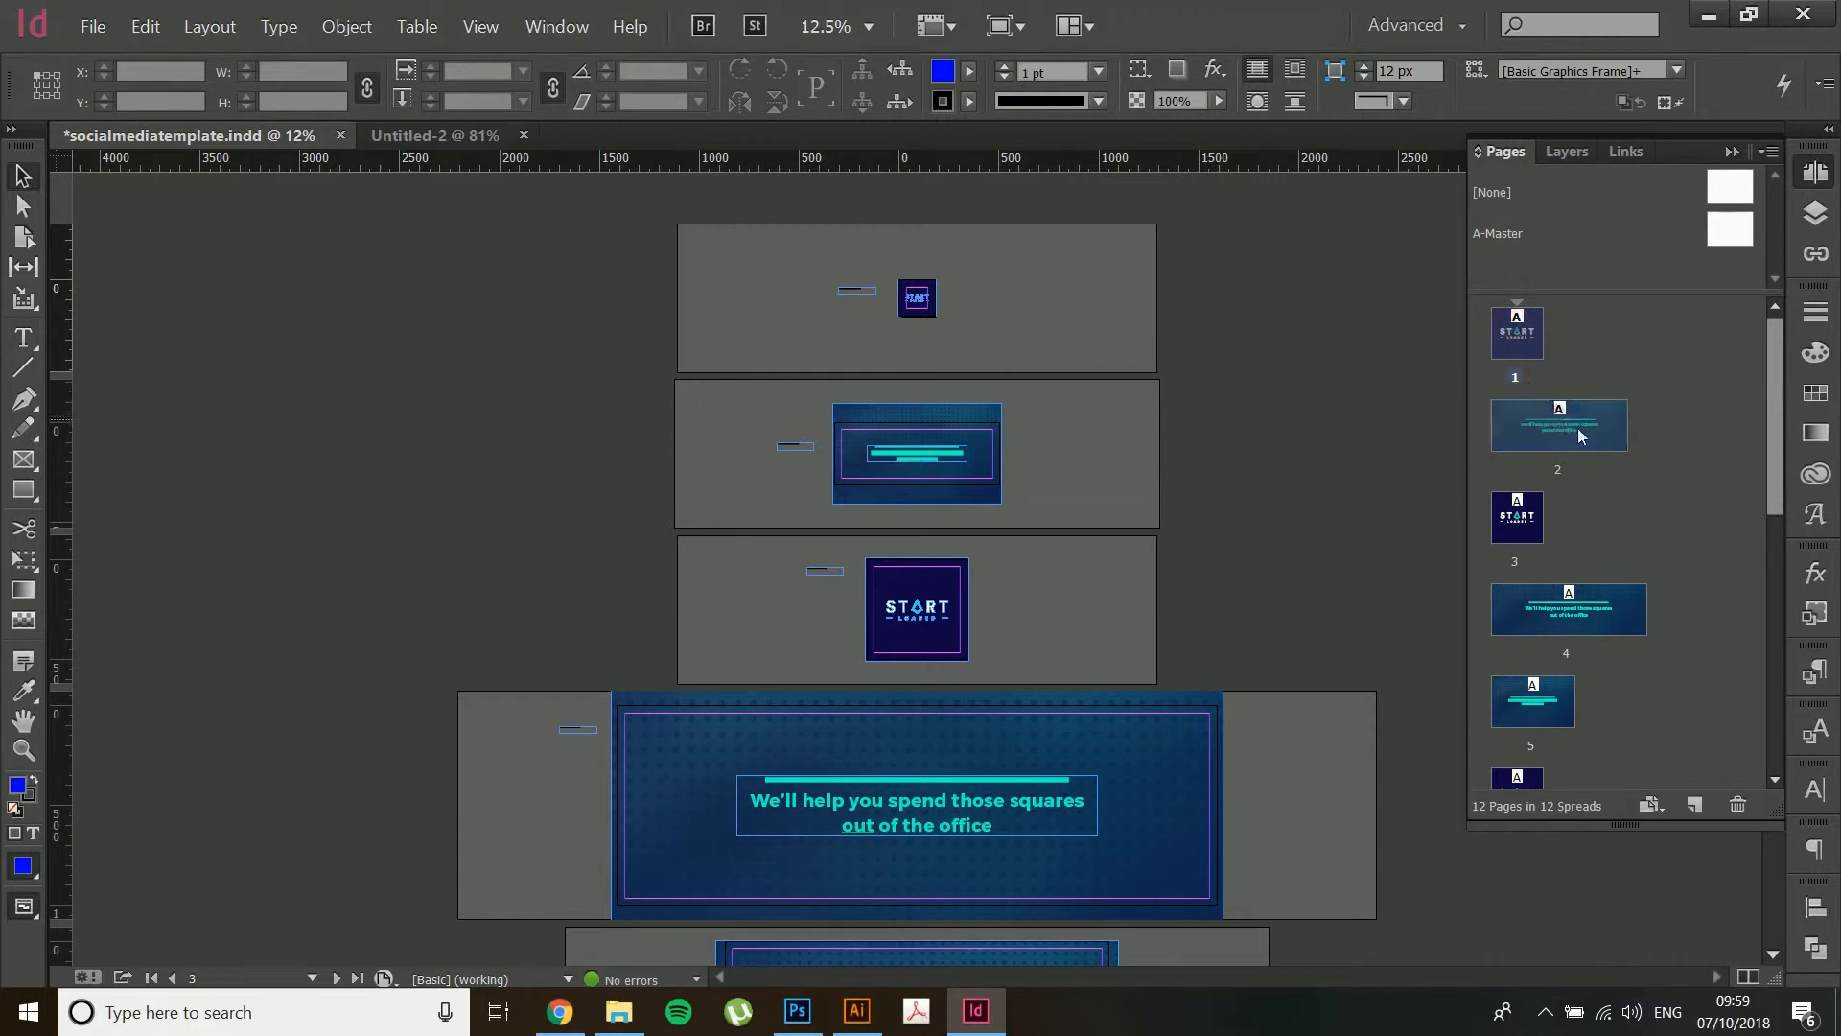
drag(1581, 428, 1693, 804)
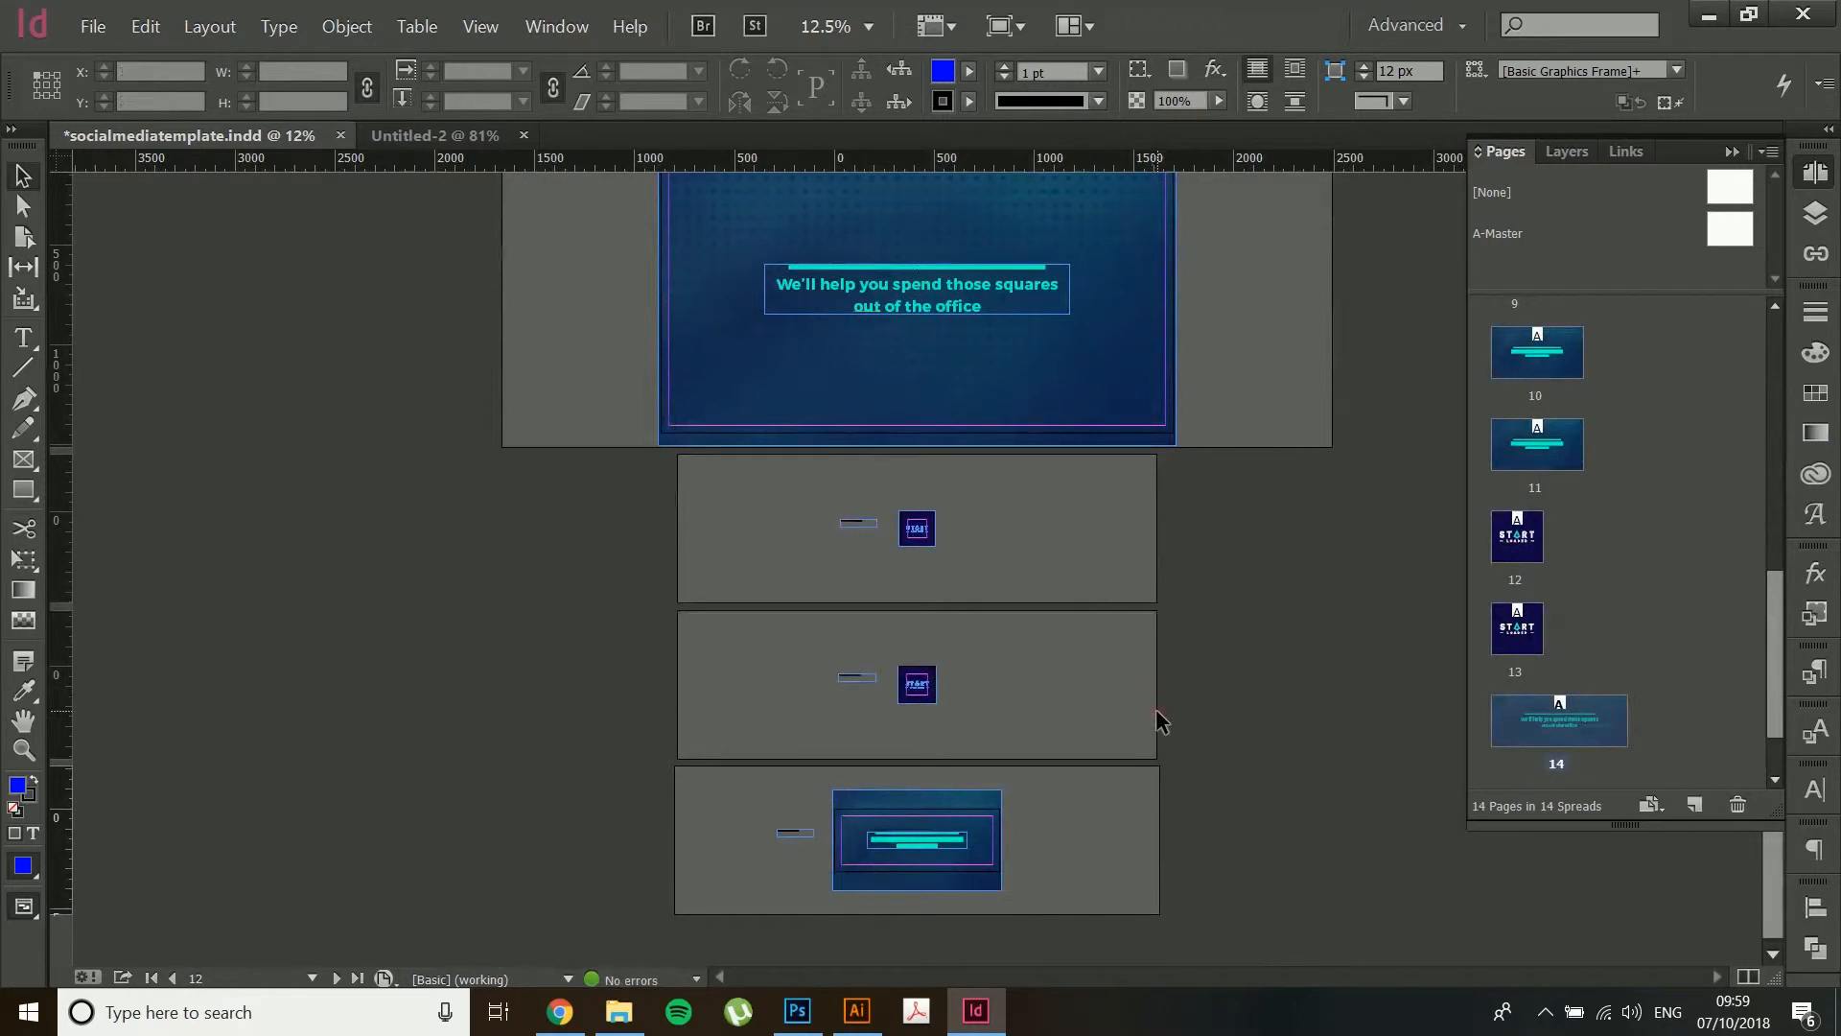
- Inspect the size of page 13, the duplicated Facebook profile, with the Page tool
key(ctrl+equal)
key(ctrl+equal)
scroll(782, 298, up, 5)
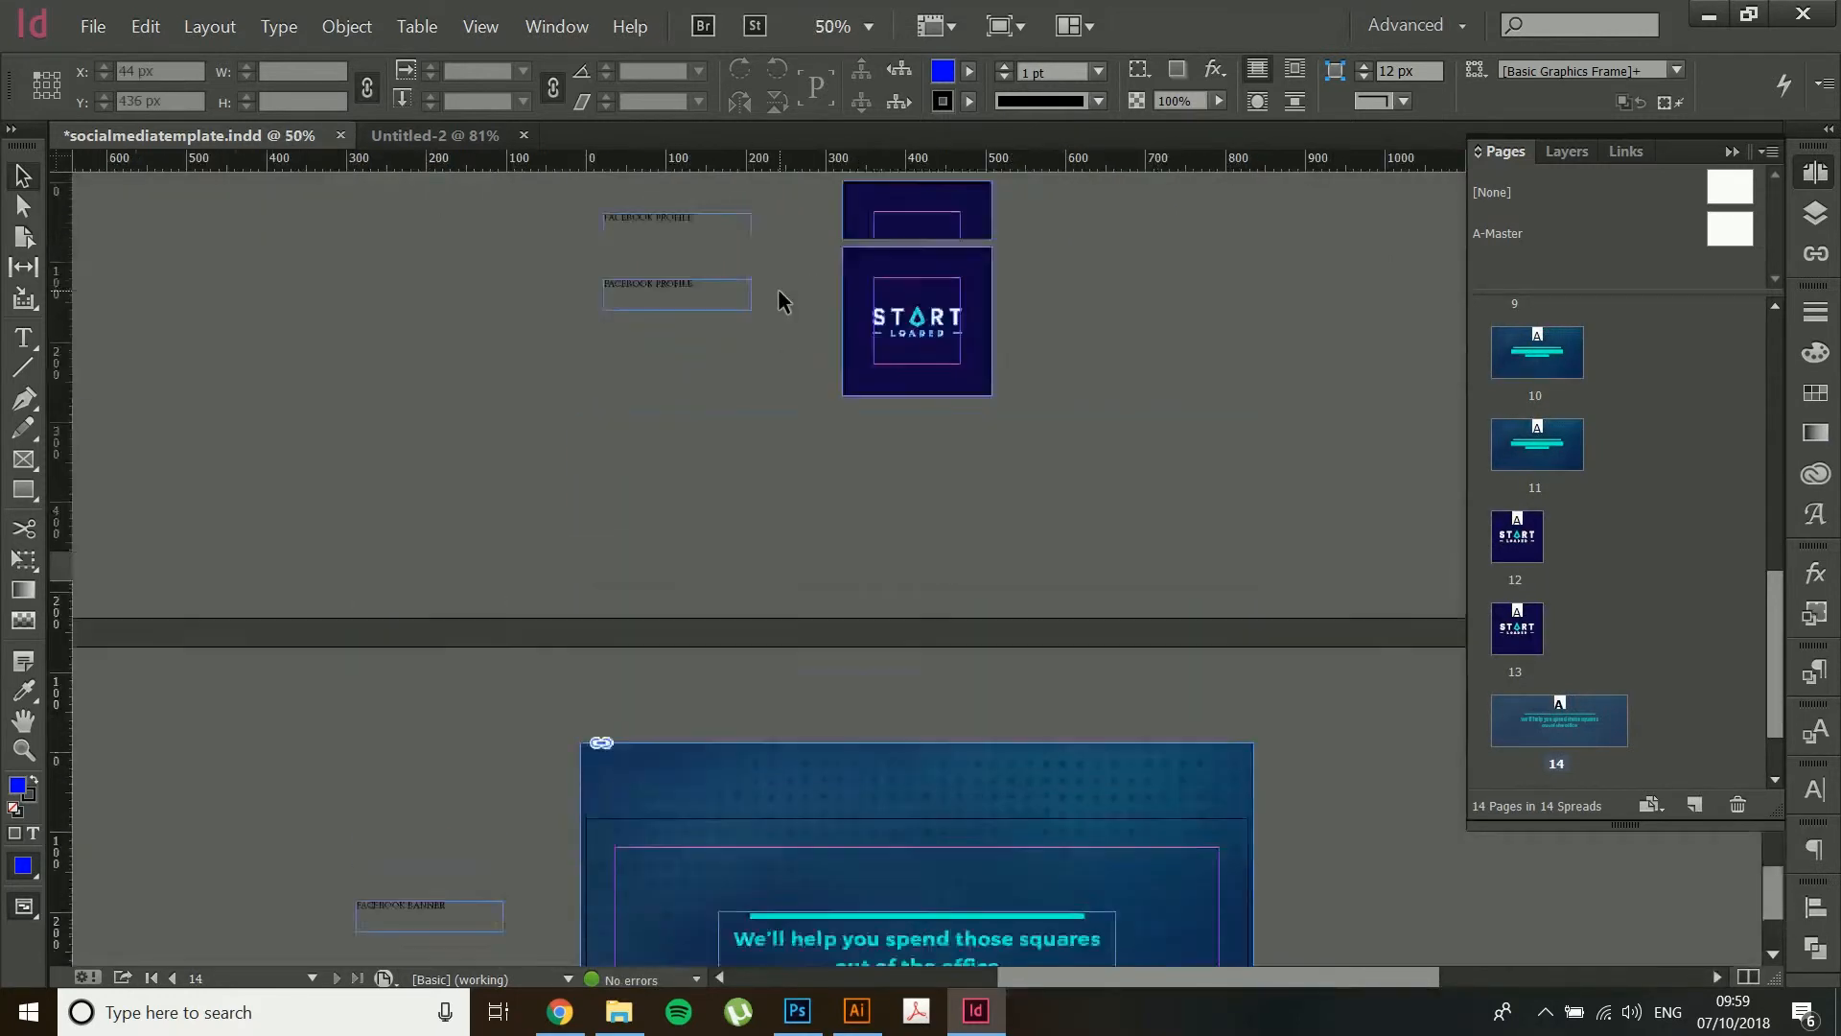
click(660, 374)
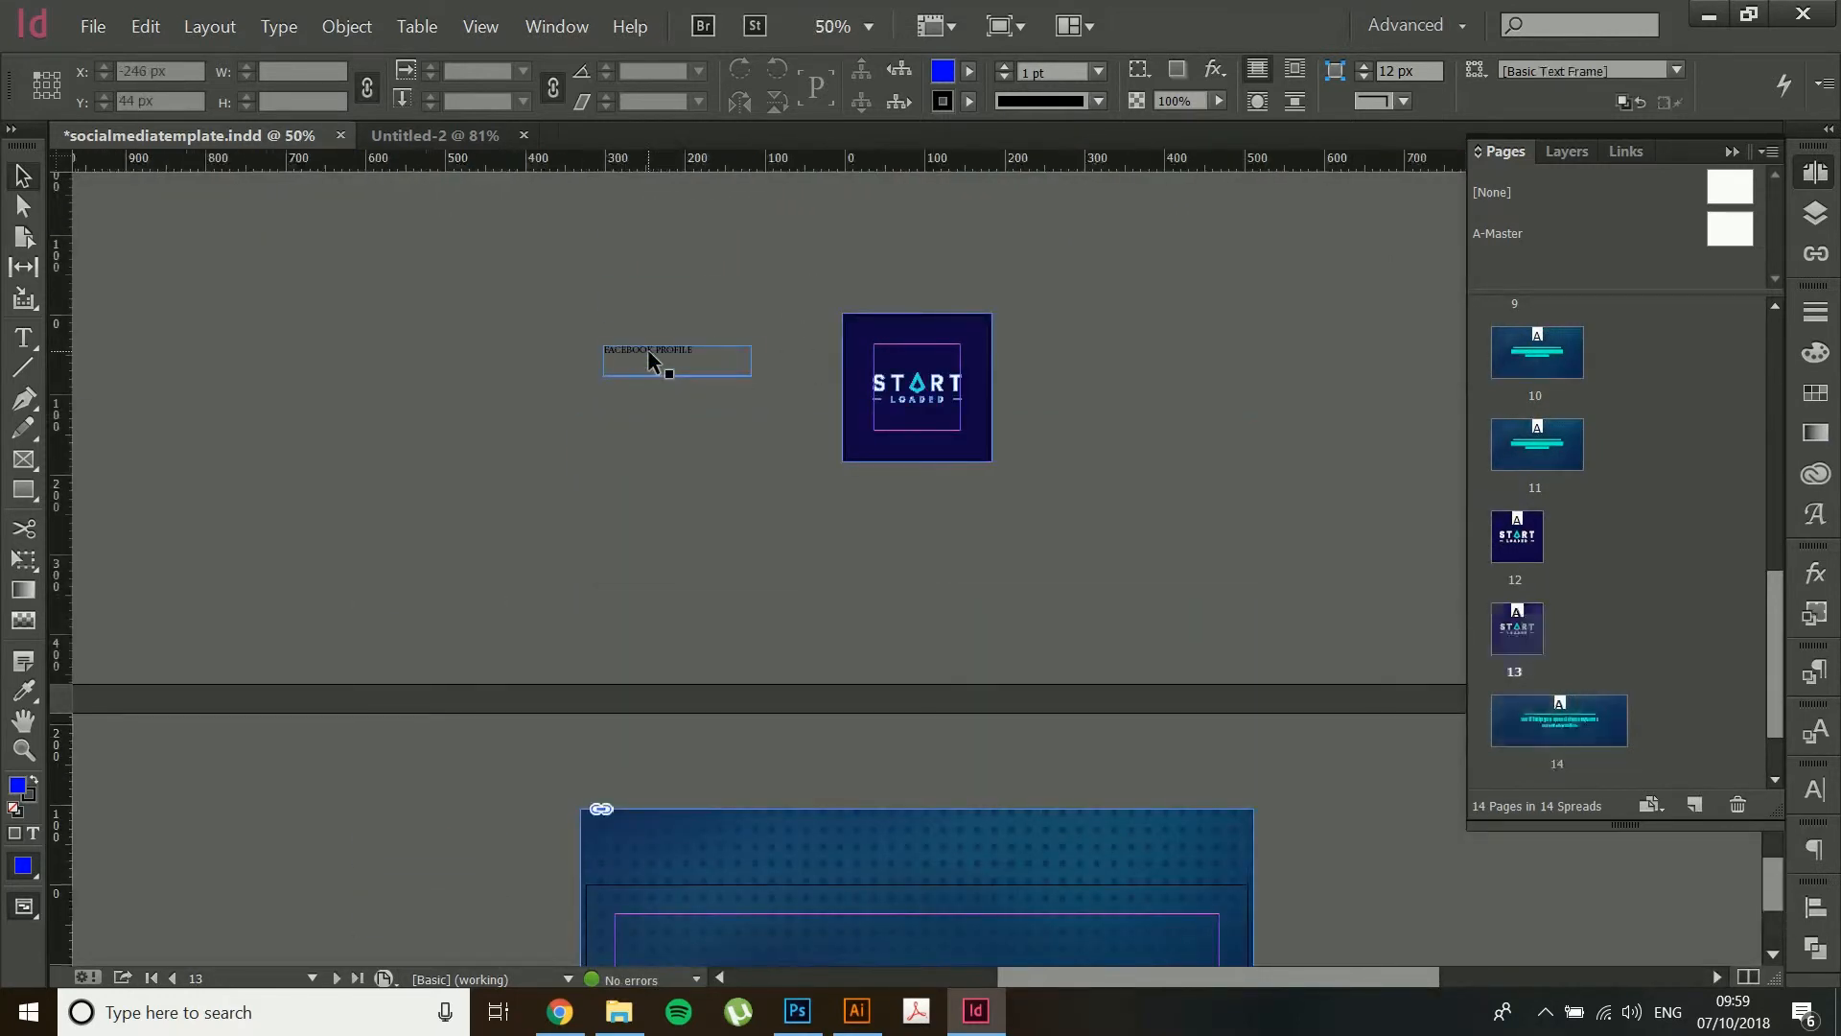
click(23, 236)
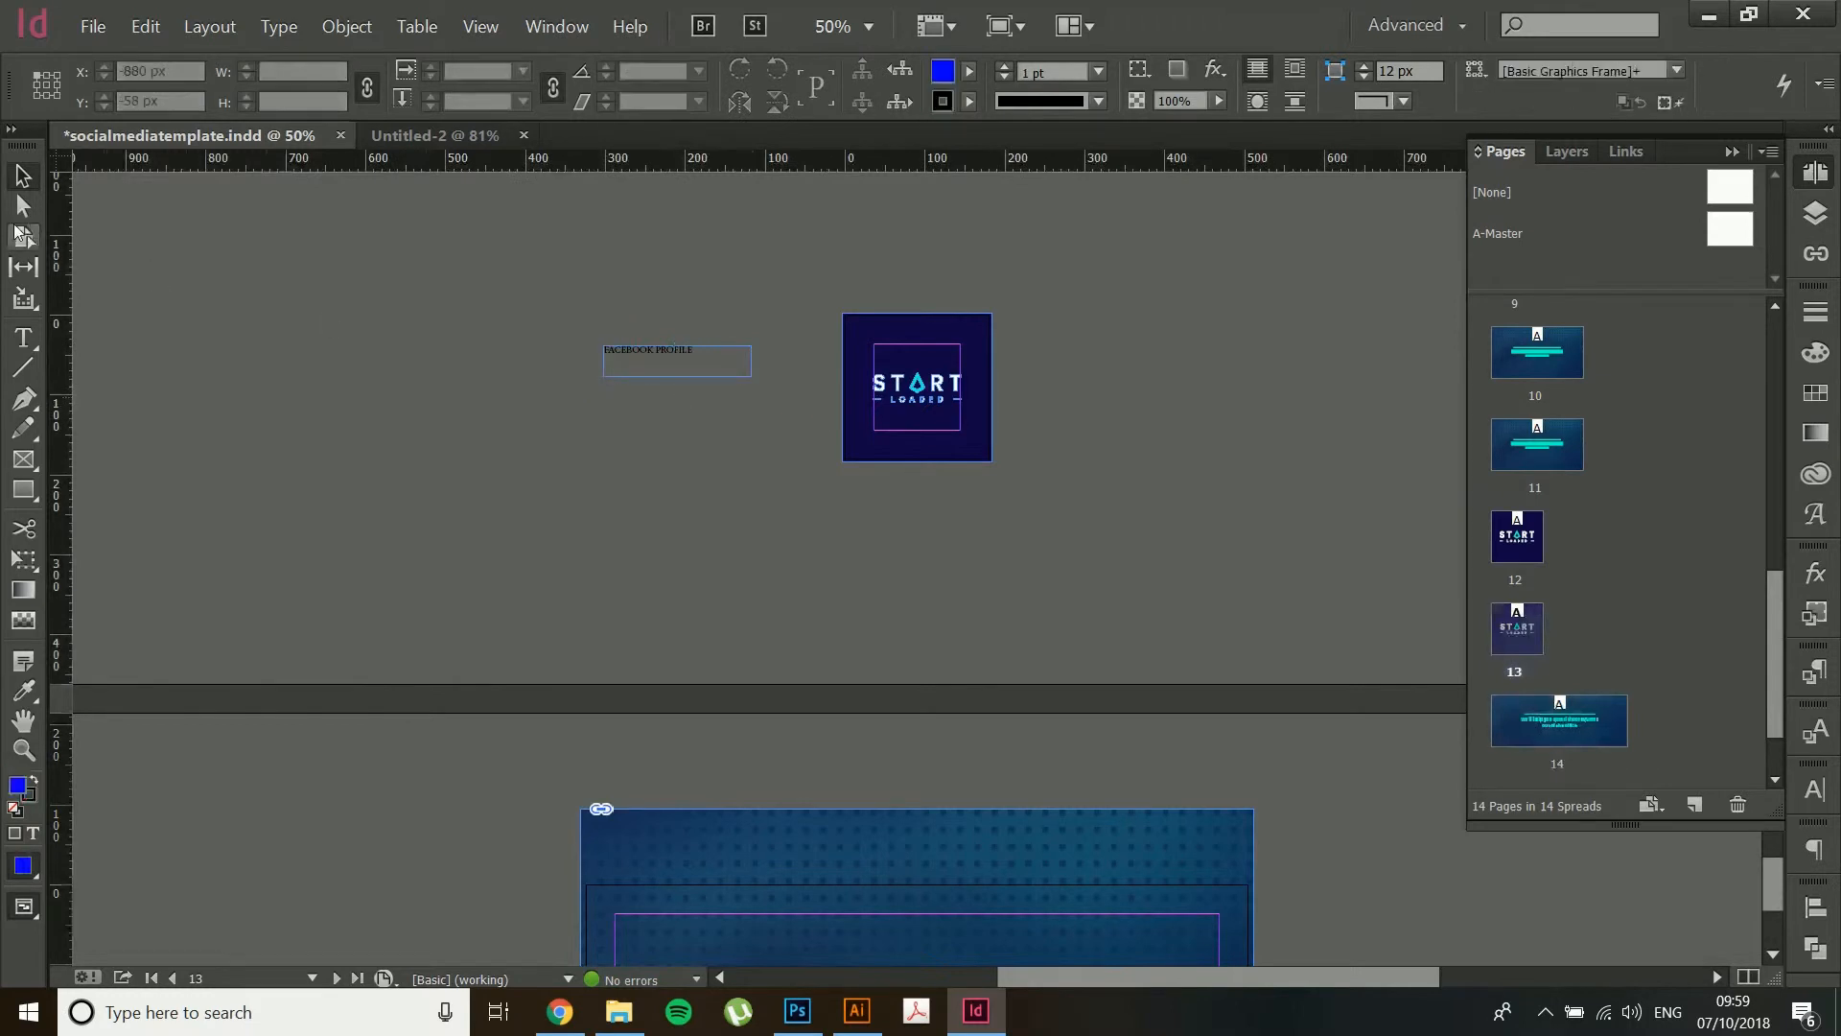
key(v)
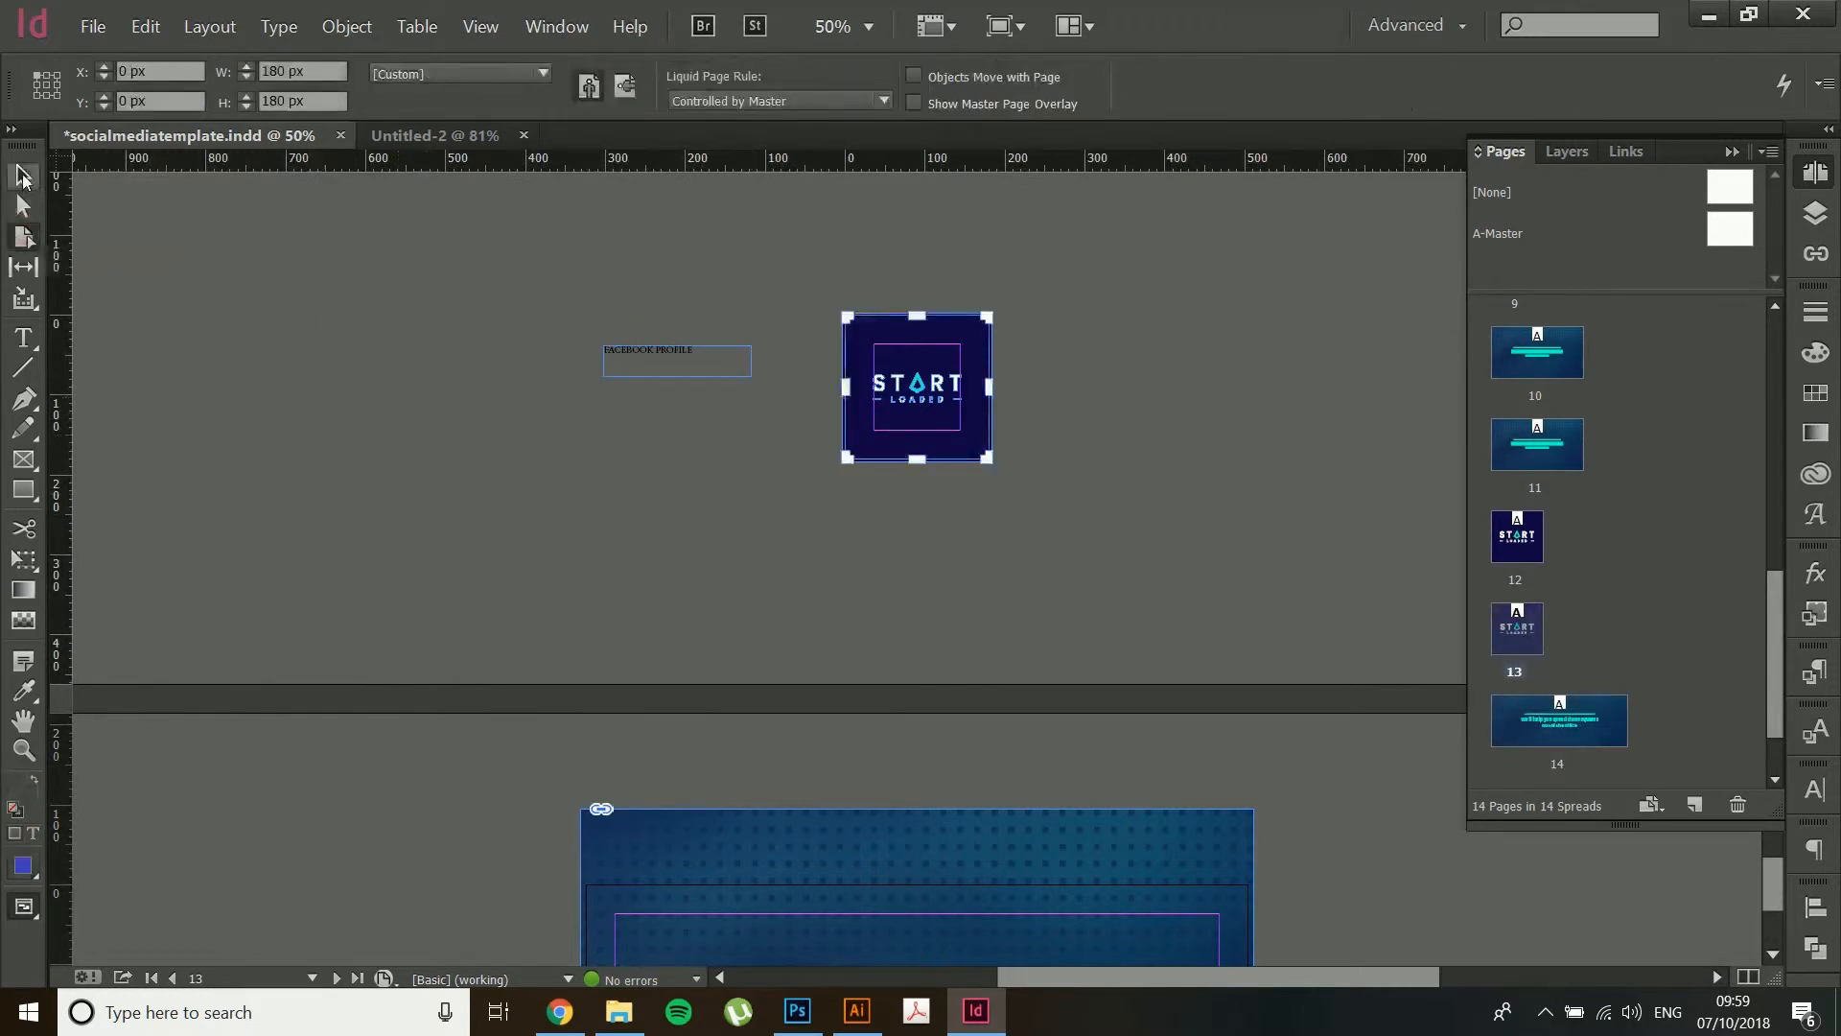
- Delete pages 13 and 14 at the end of the document
key(ctrl+minus)
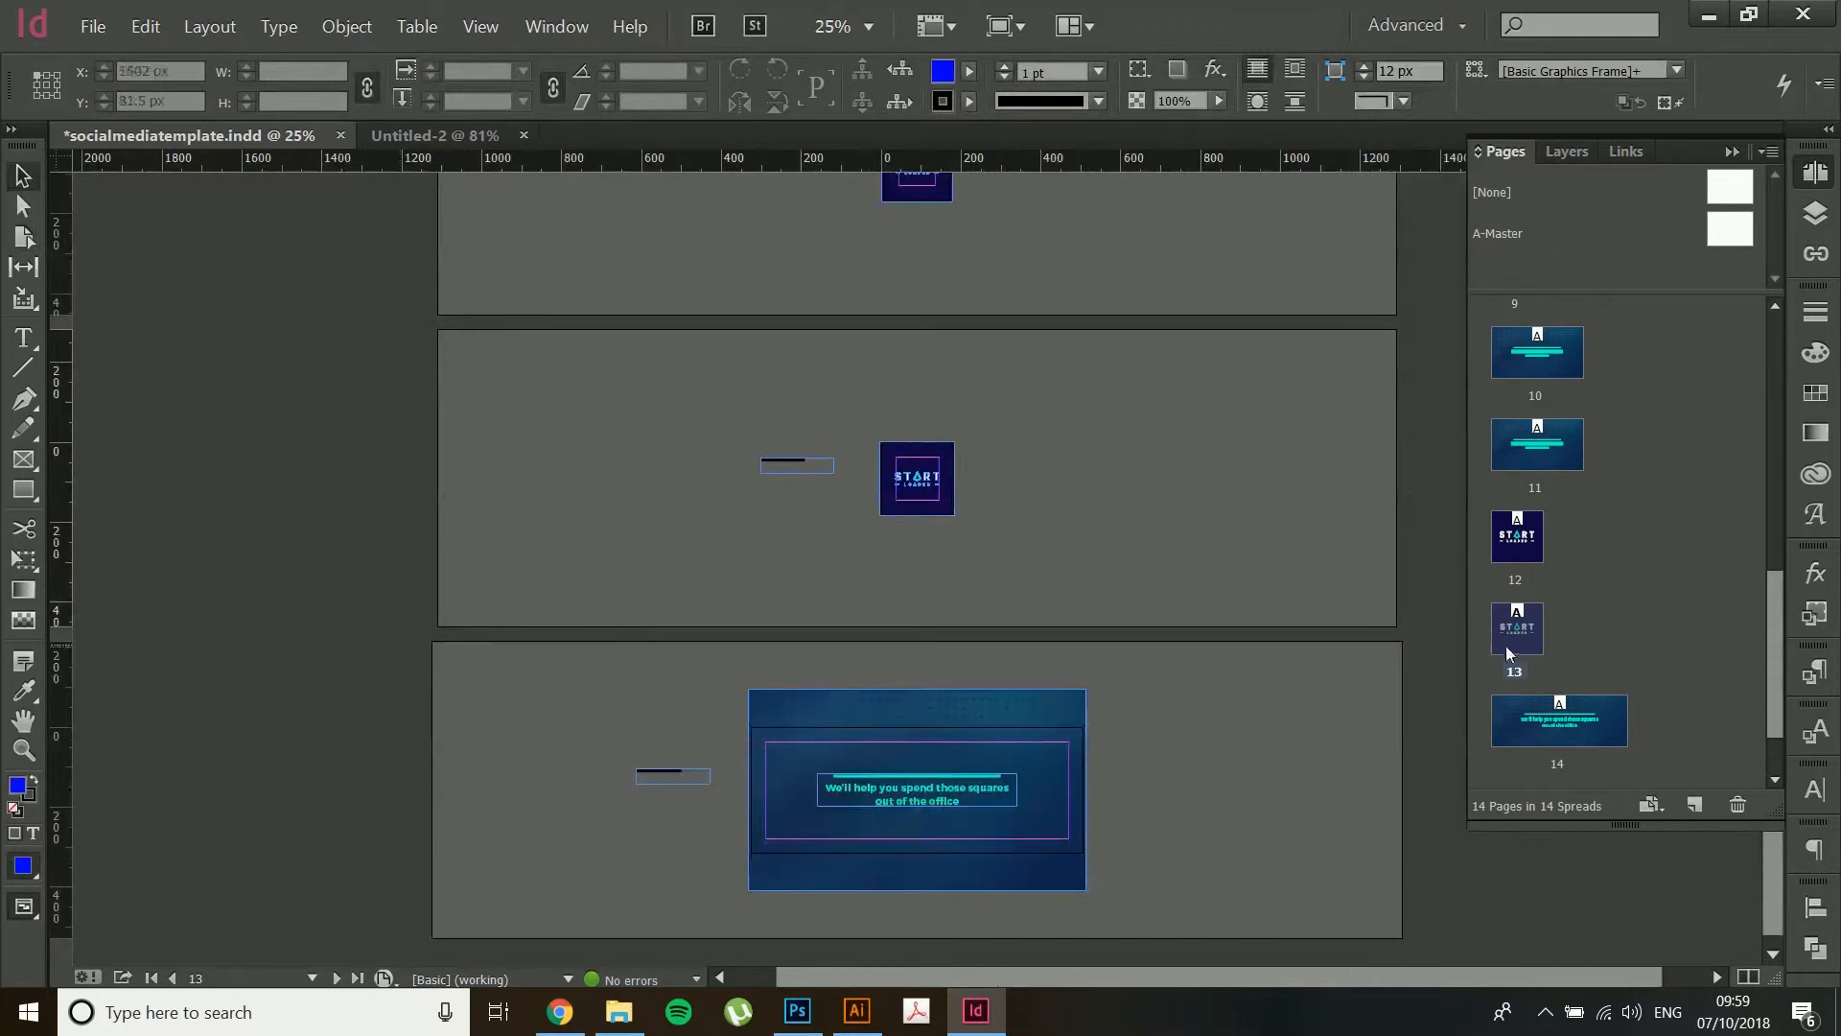
drag(1515, 652, 1743, 810)
- Switch to Illustrator and review the wordmark and icon variants in startloaded_logoset_v2.ai
key(alt+Tab)
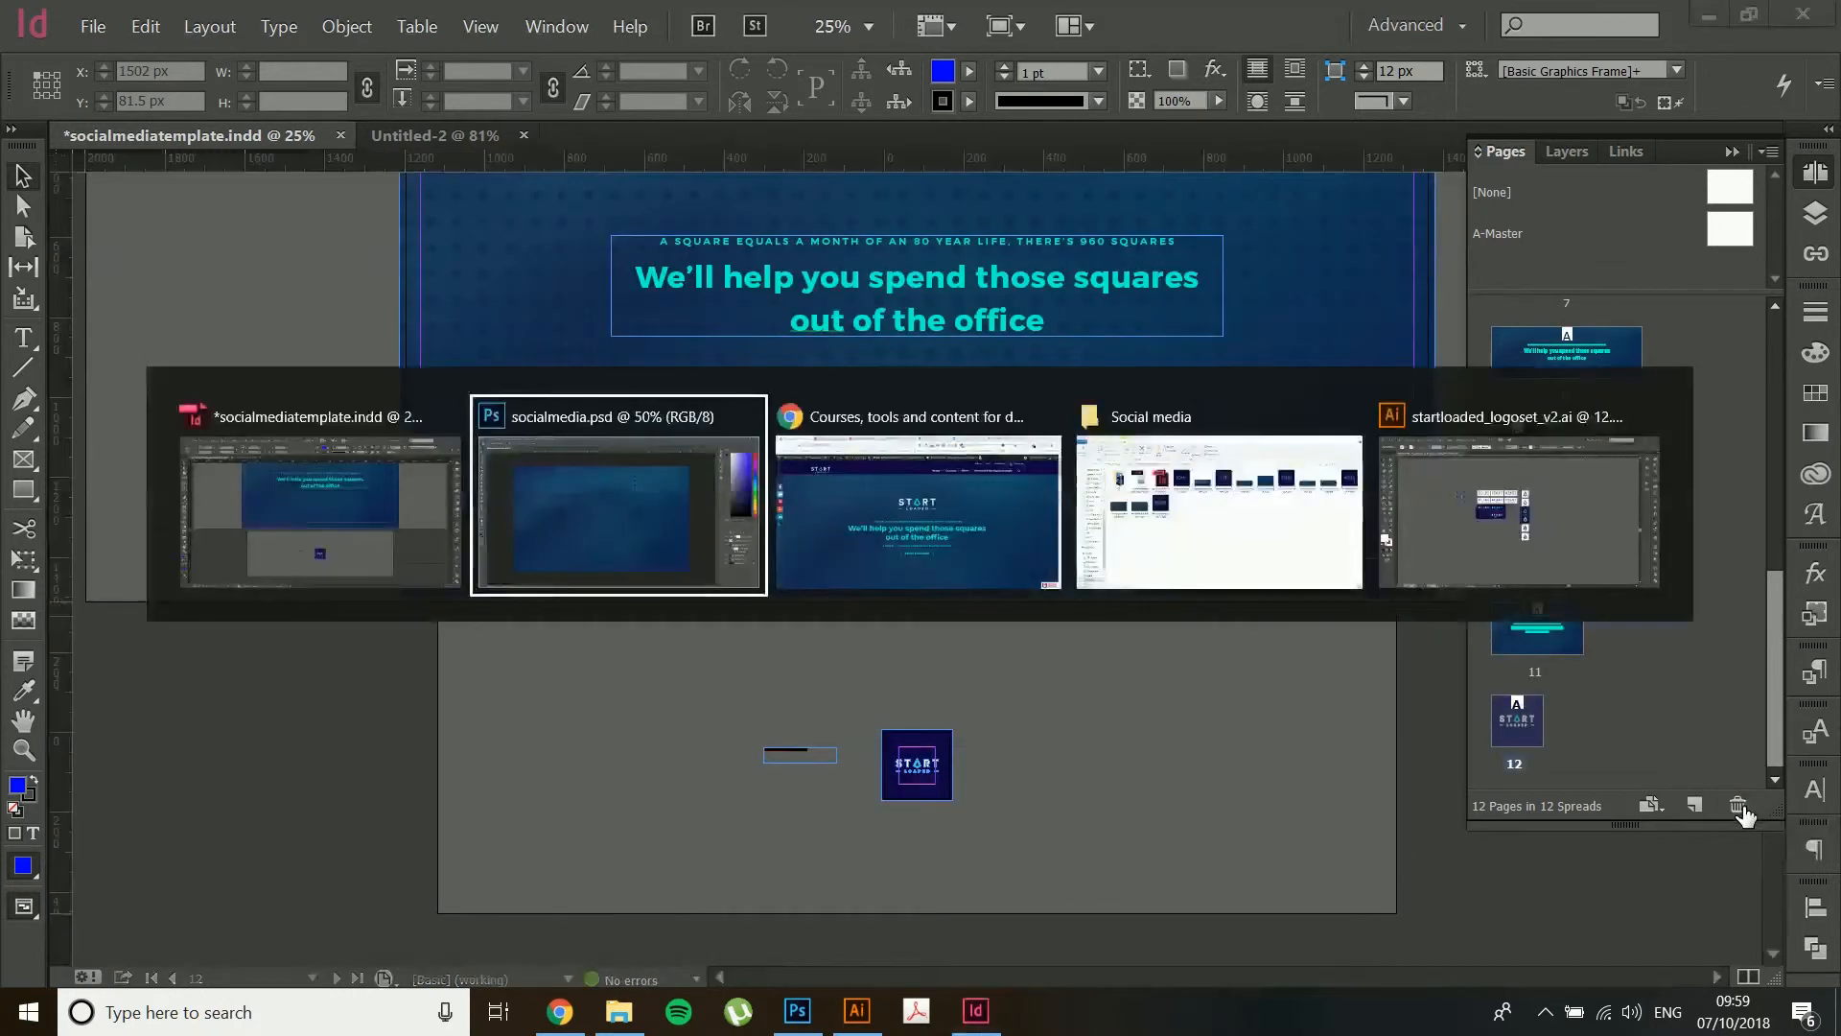
key(alt+Tab)
key(alt+Tab)
key(alt+Tab)
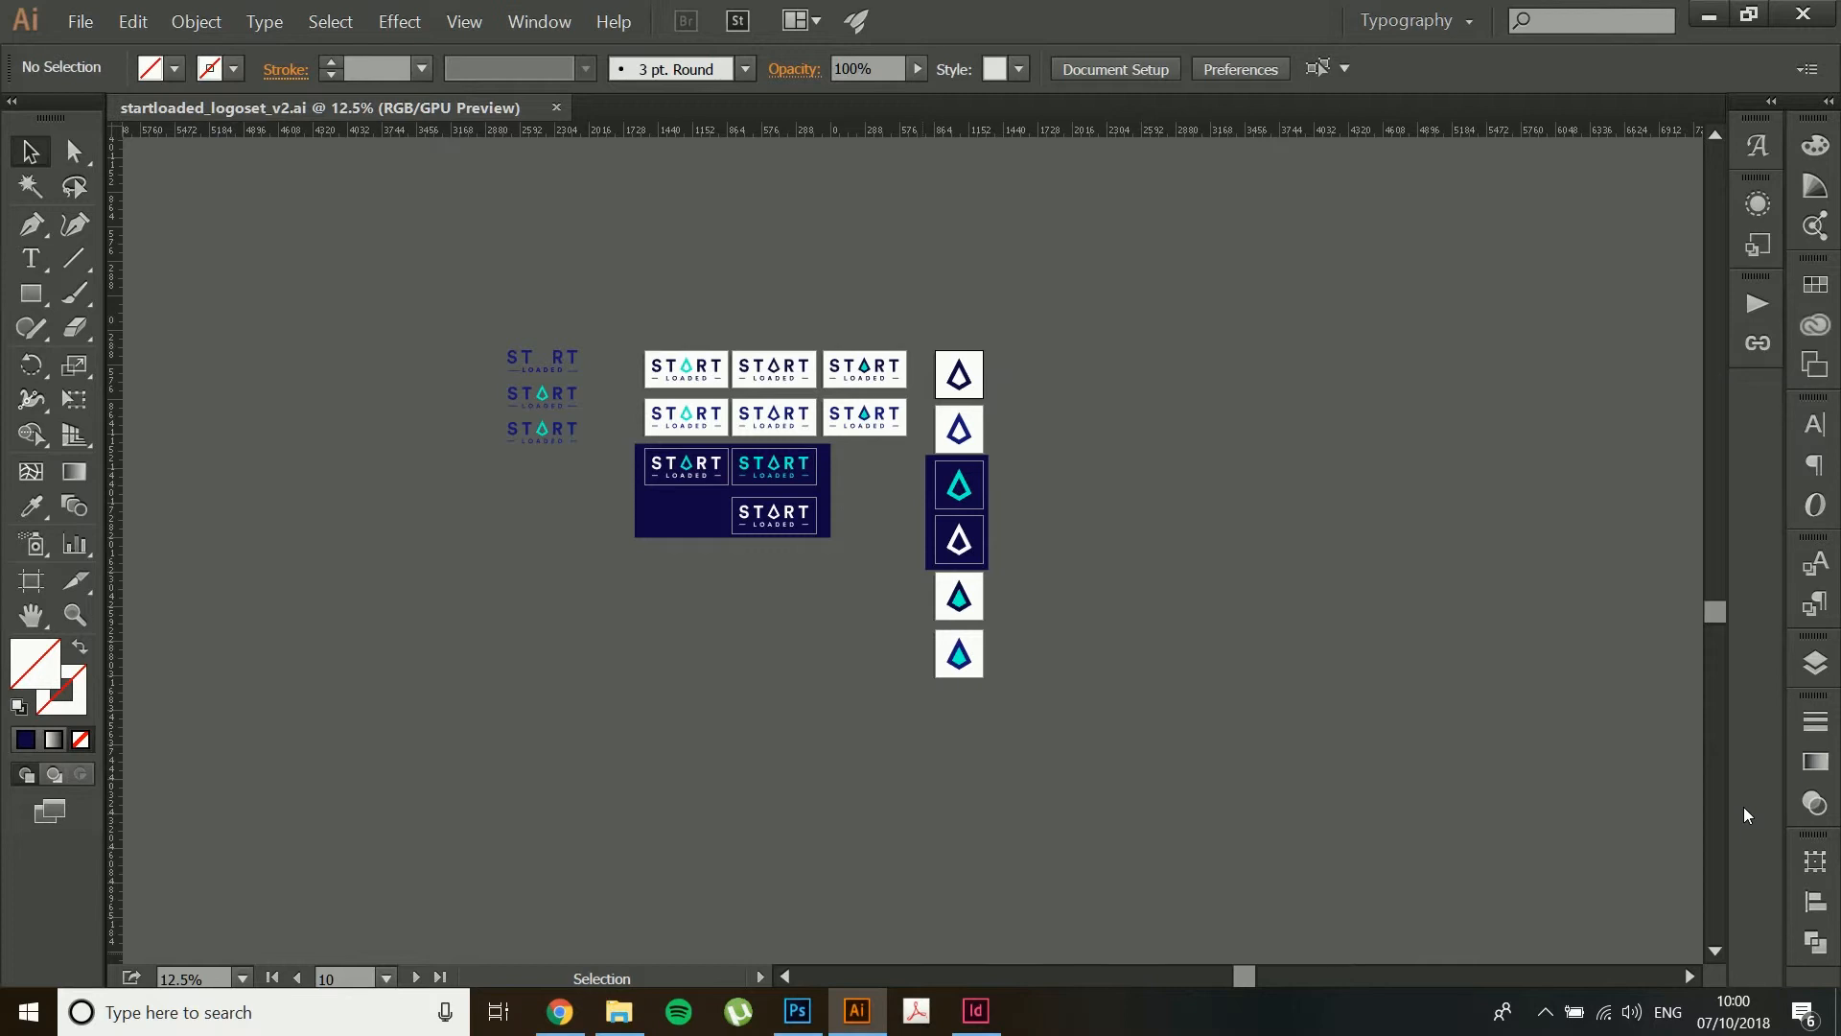
key(ctrl+equal)
key(ctrl+equal)
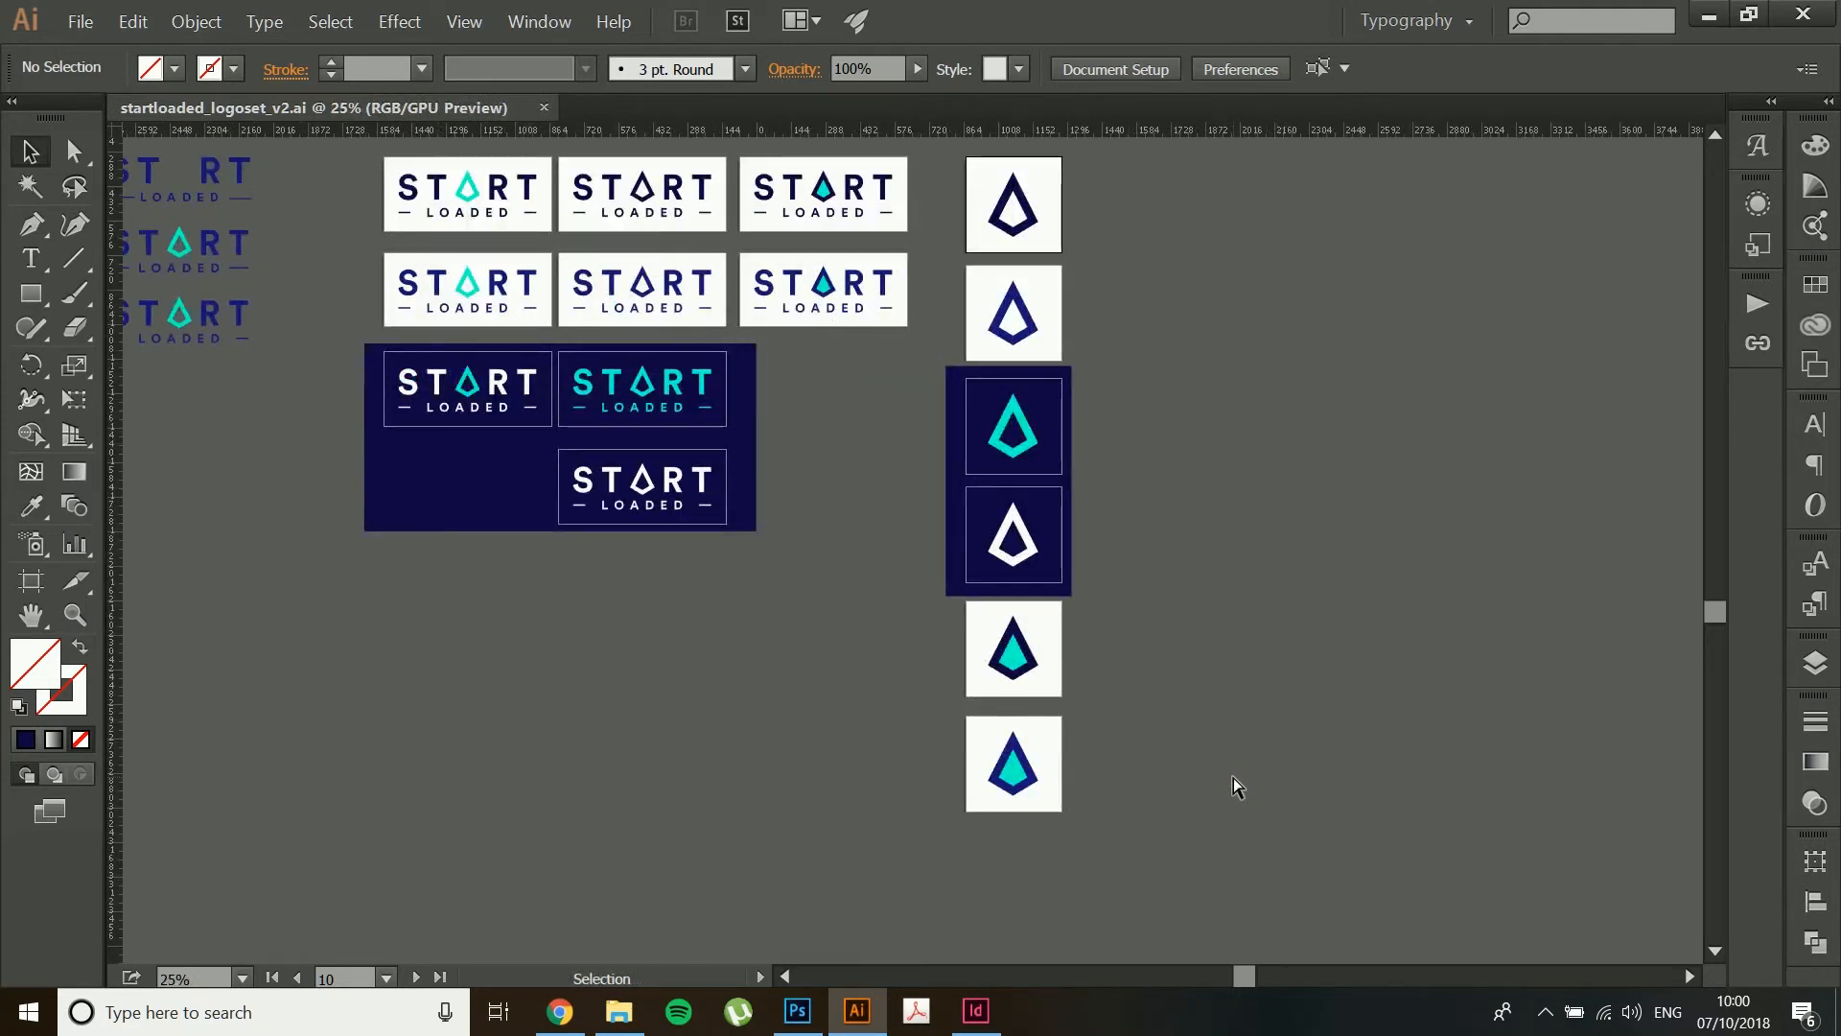
scroll(1232, 777, up, 3)
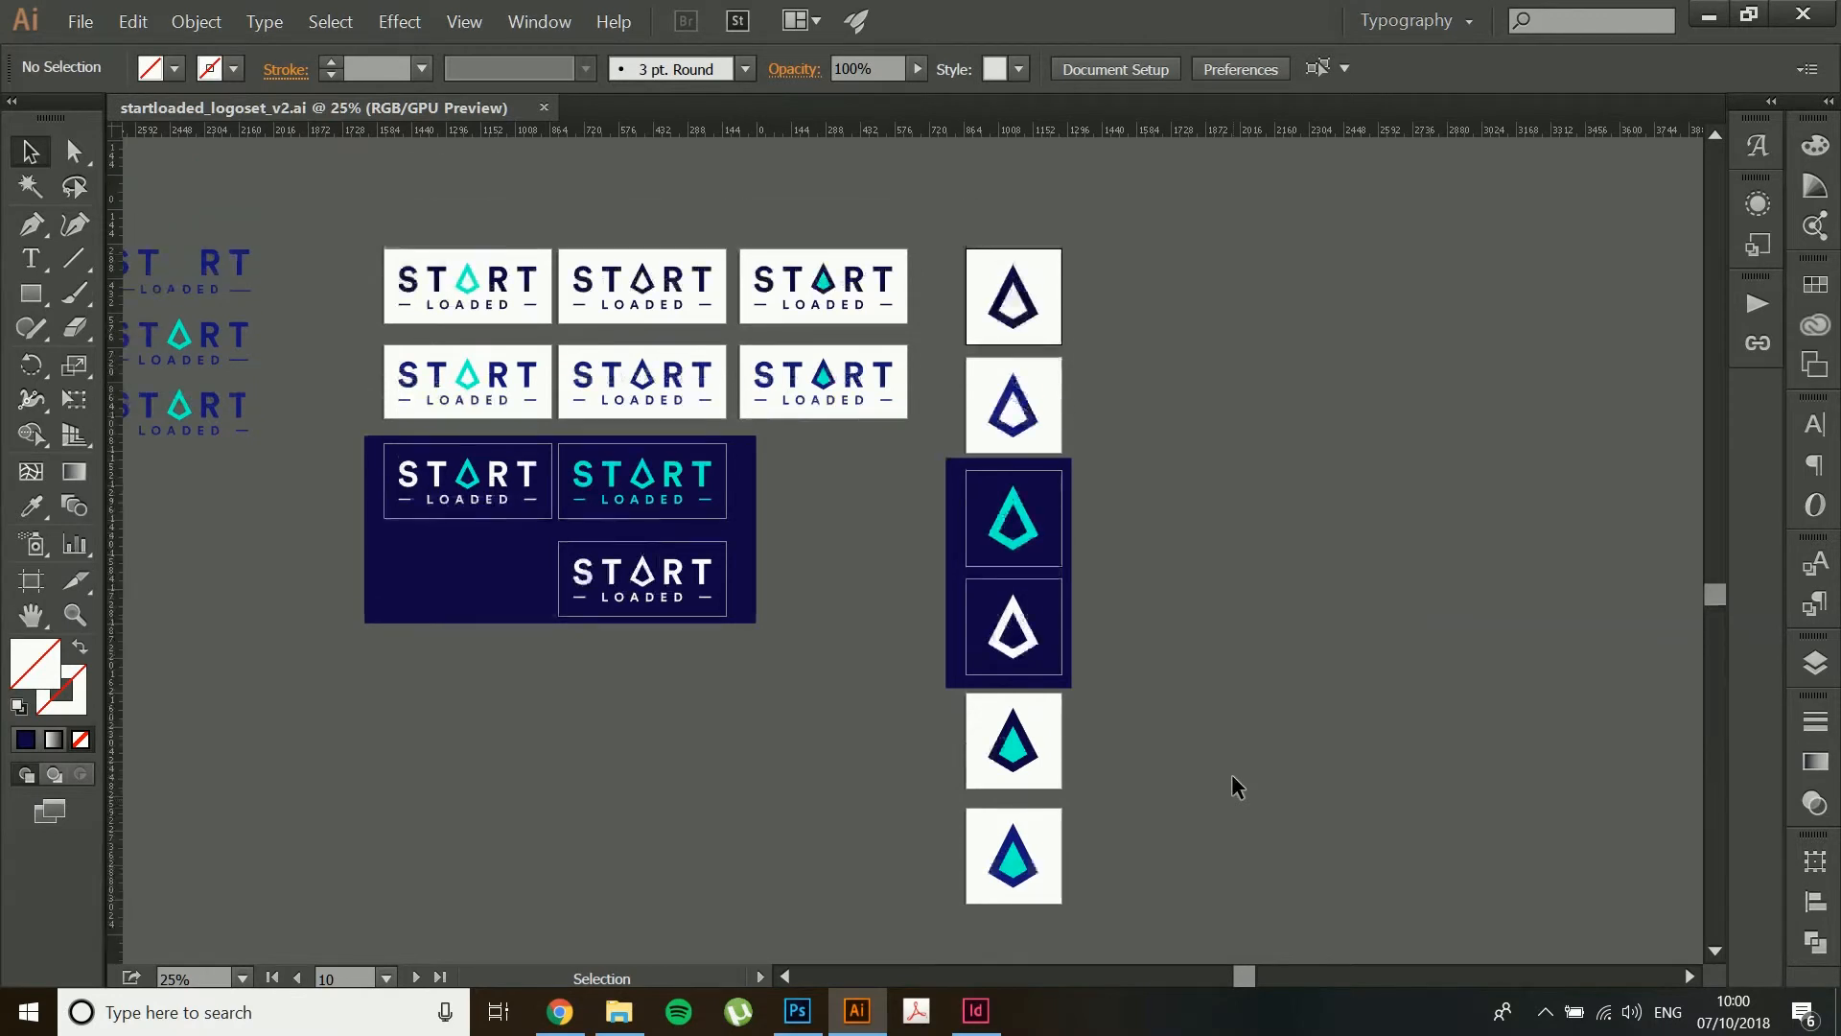
scroll(1233, 776, left, 3)
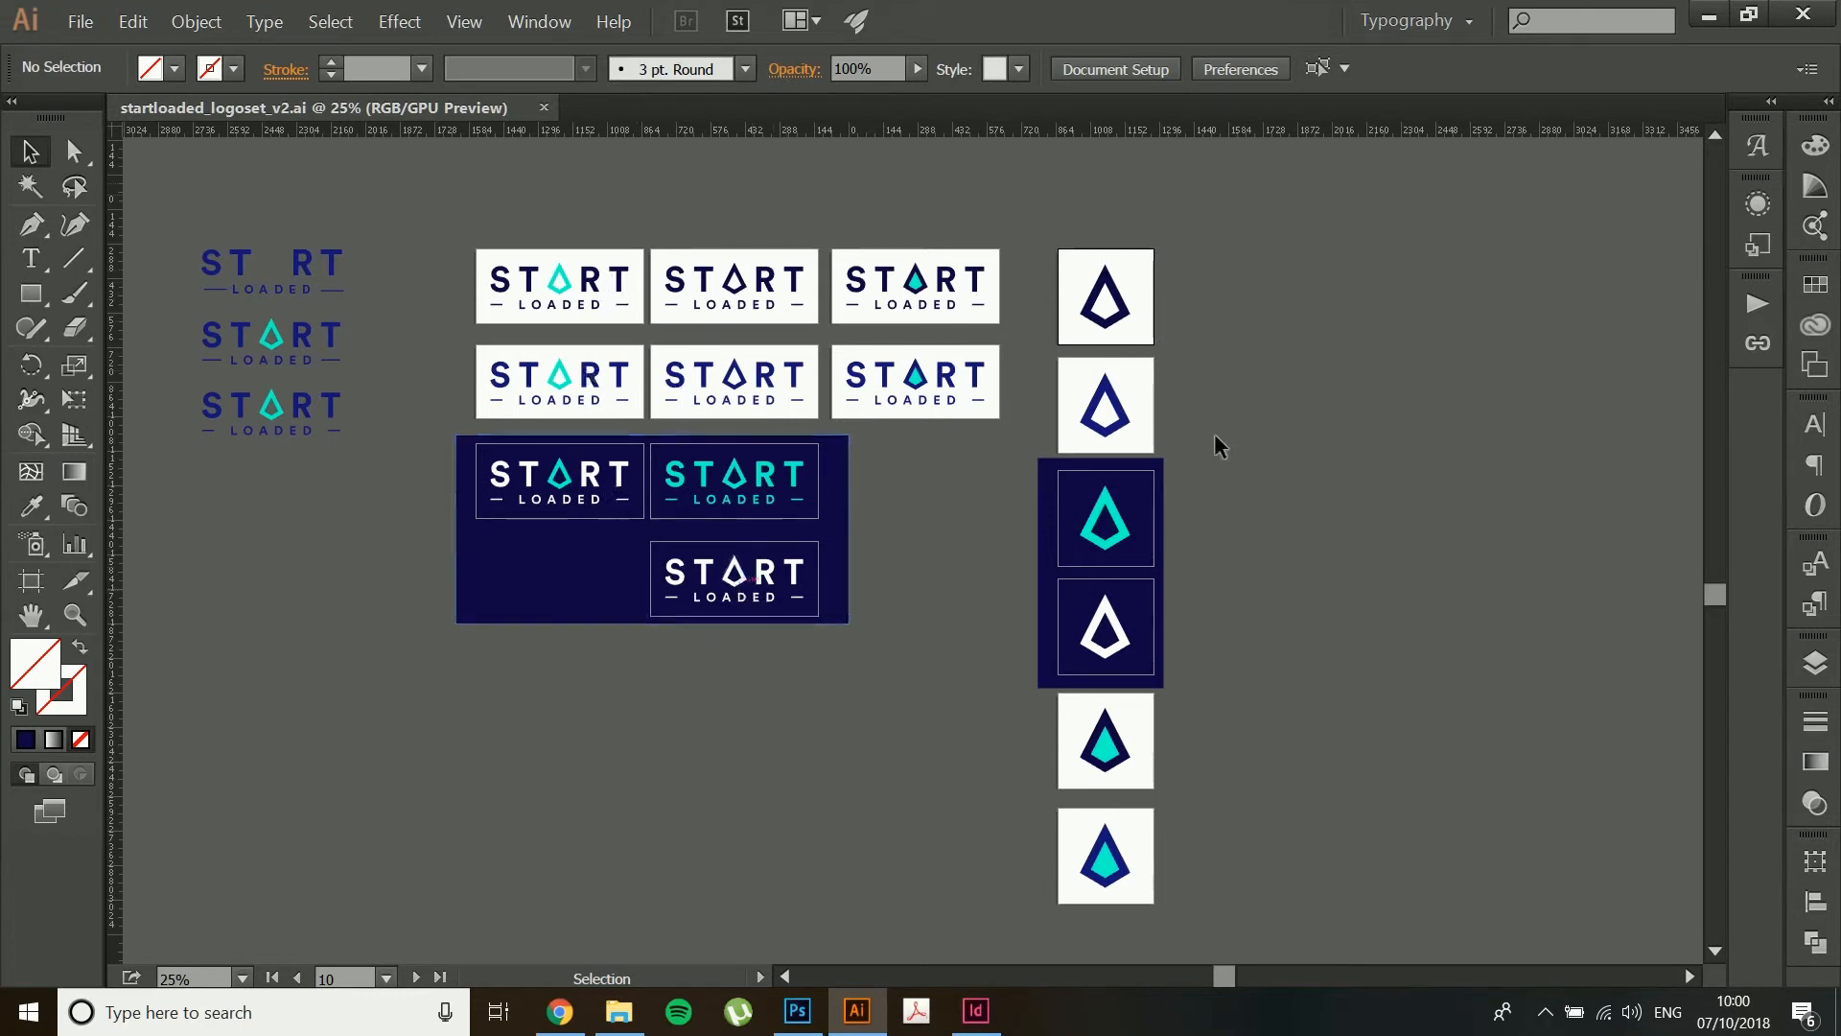
scroll(1216, 444, down, 1)
scroll(1214, 433, down, 3)
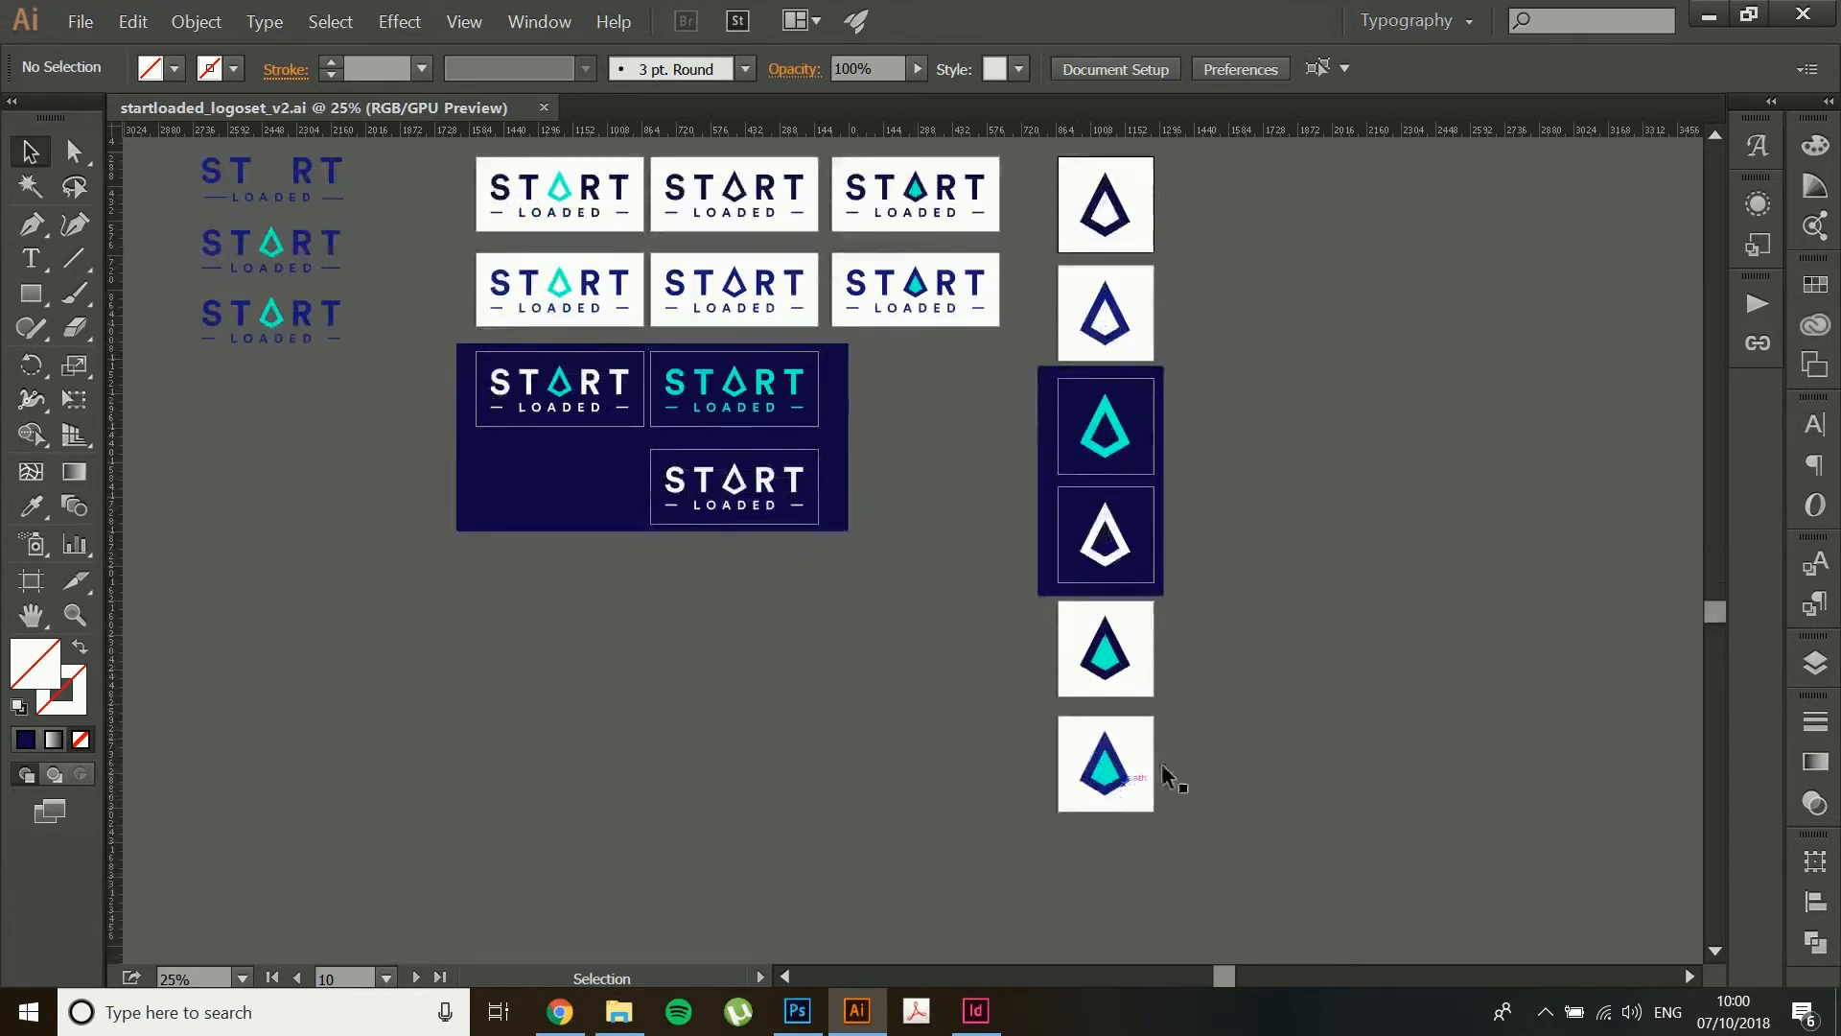
scroll(1187, 736, left, 3)
scroll(1187, 737, up, 3)
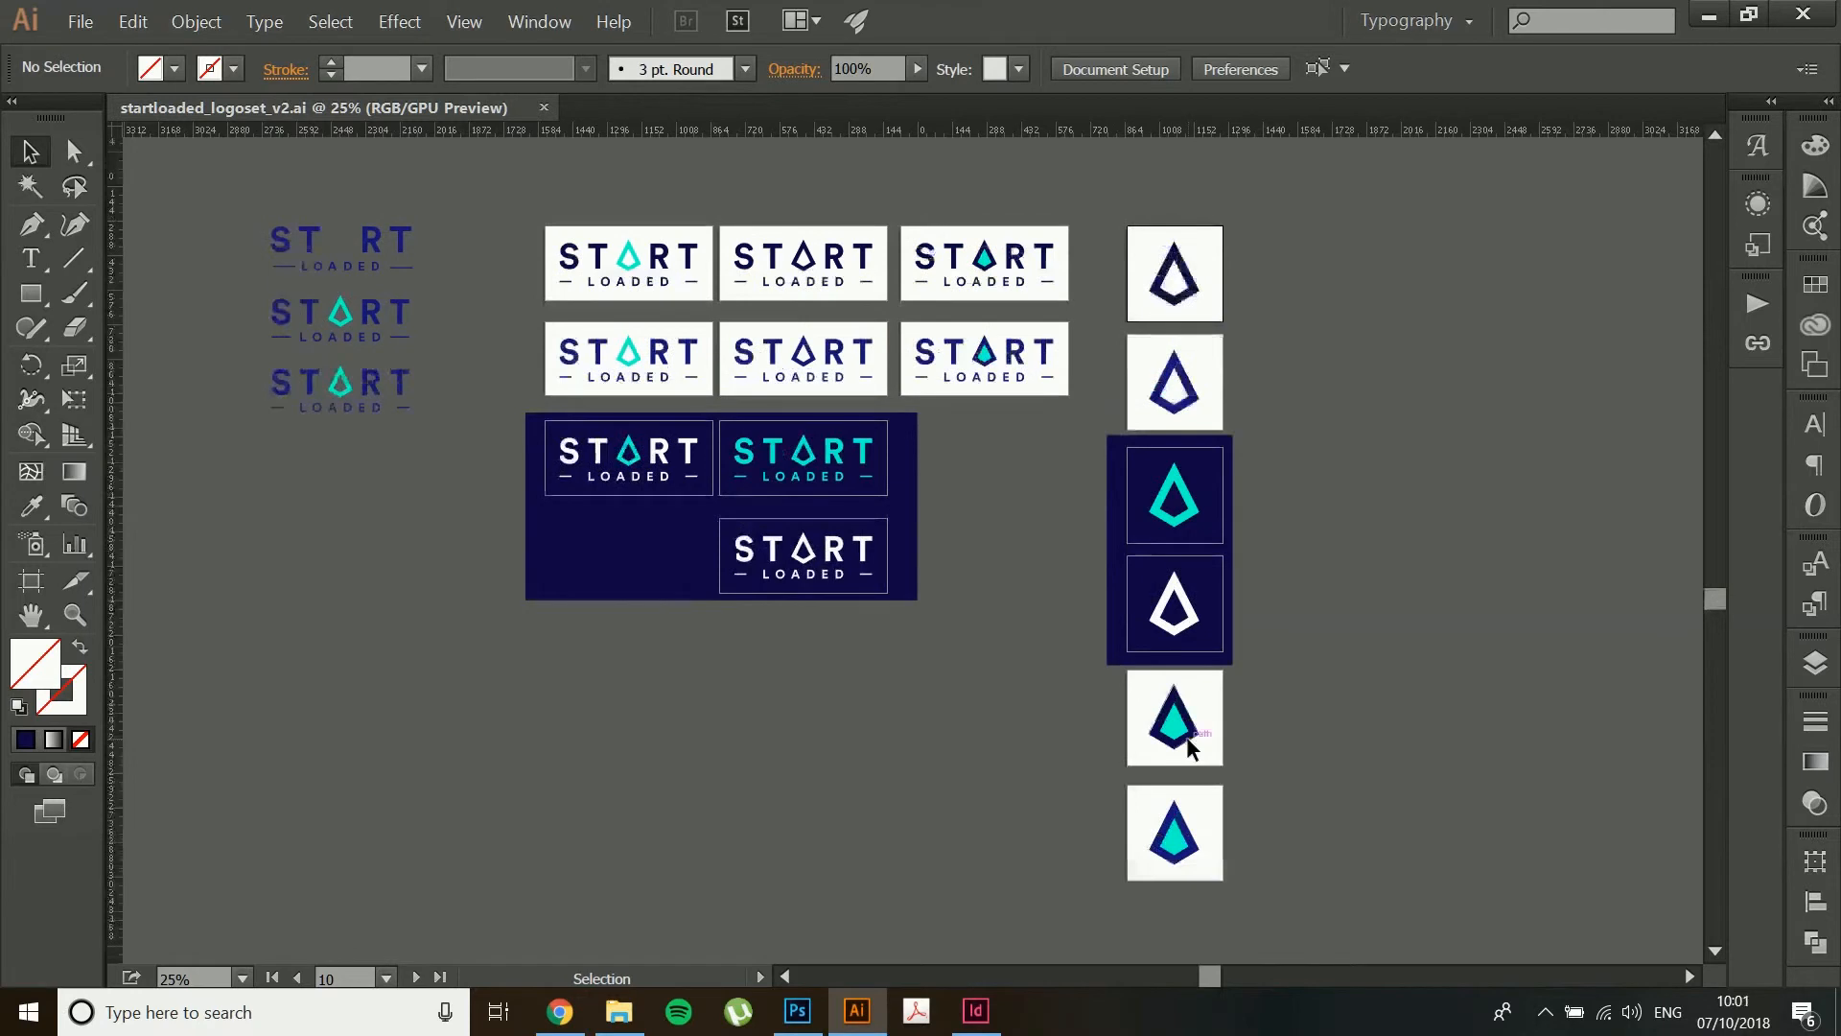
- Examine the three logo drafts beside the artboards up close, starting with the one missing its A
click(278, 254)
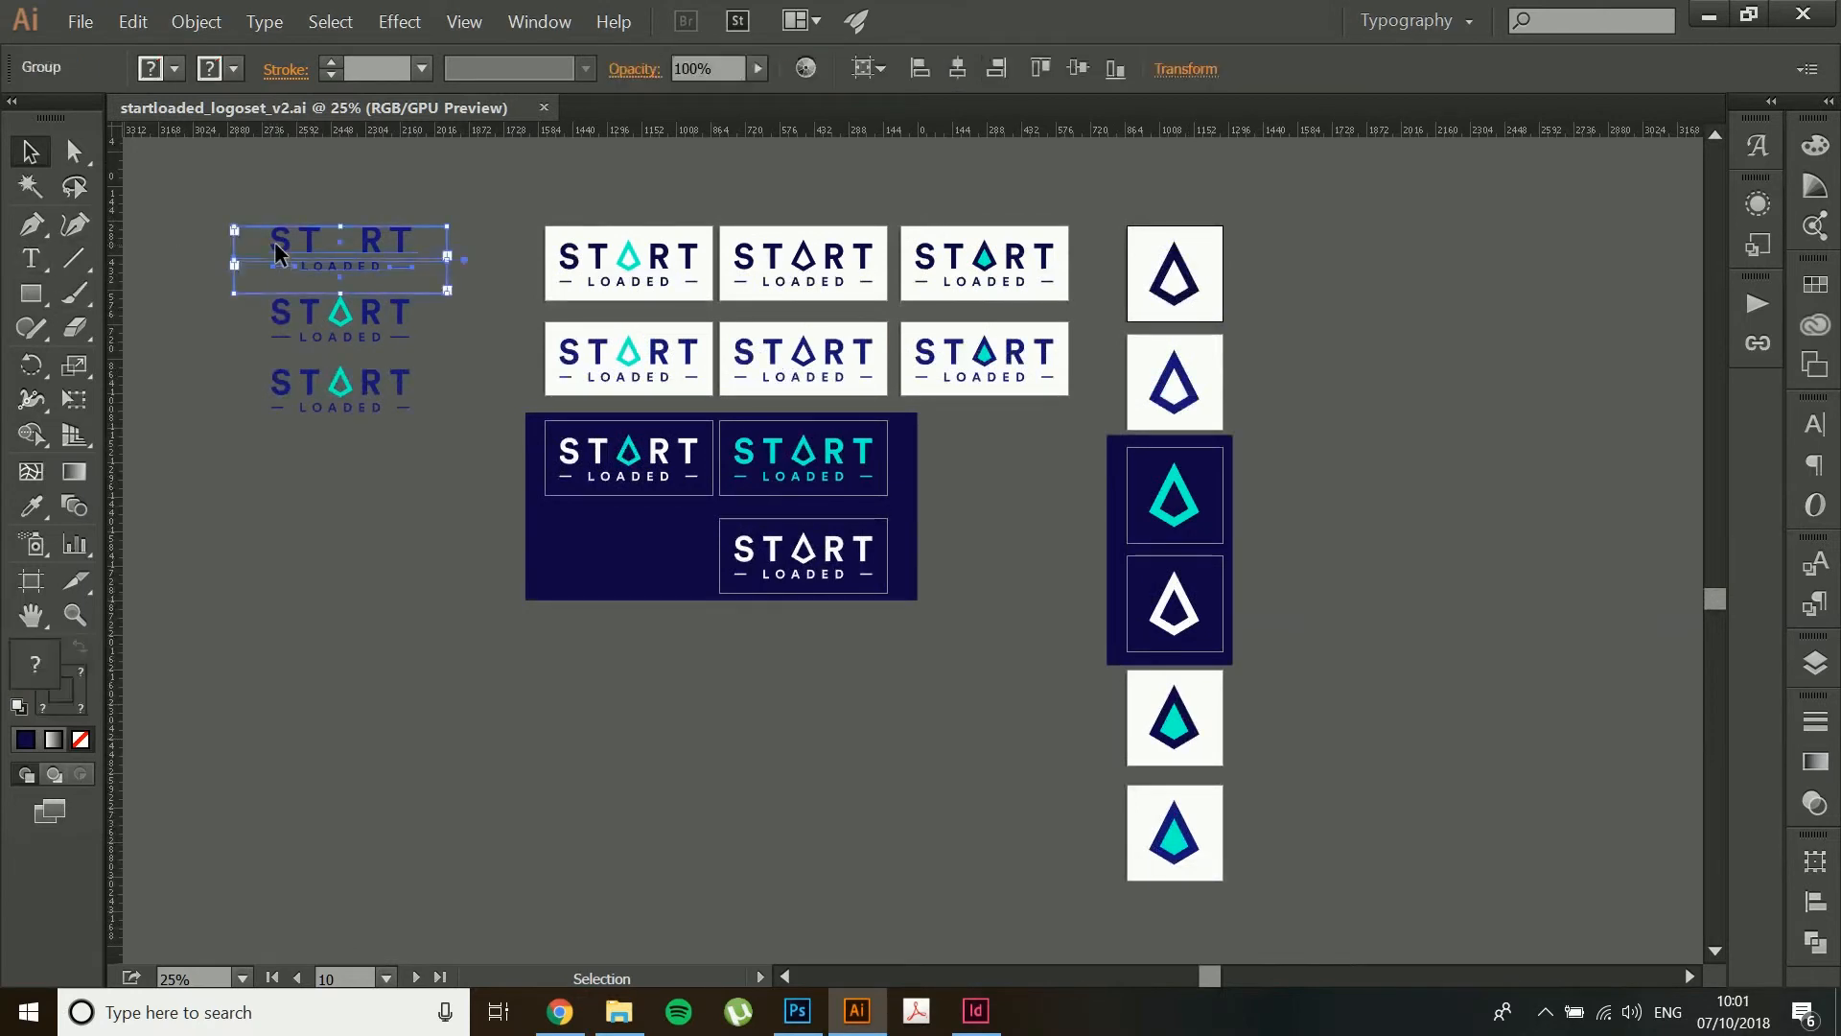
click(342, 528)
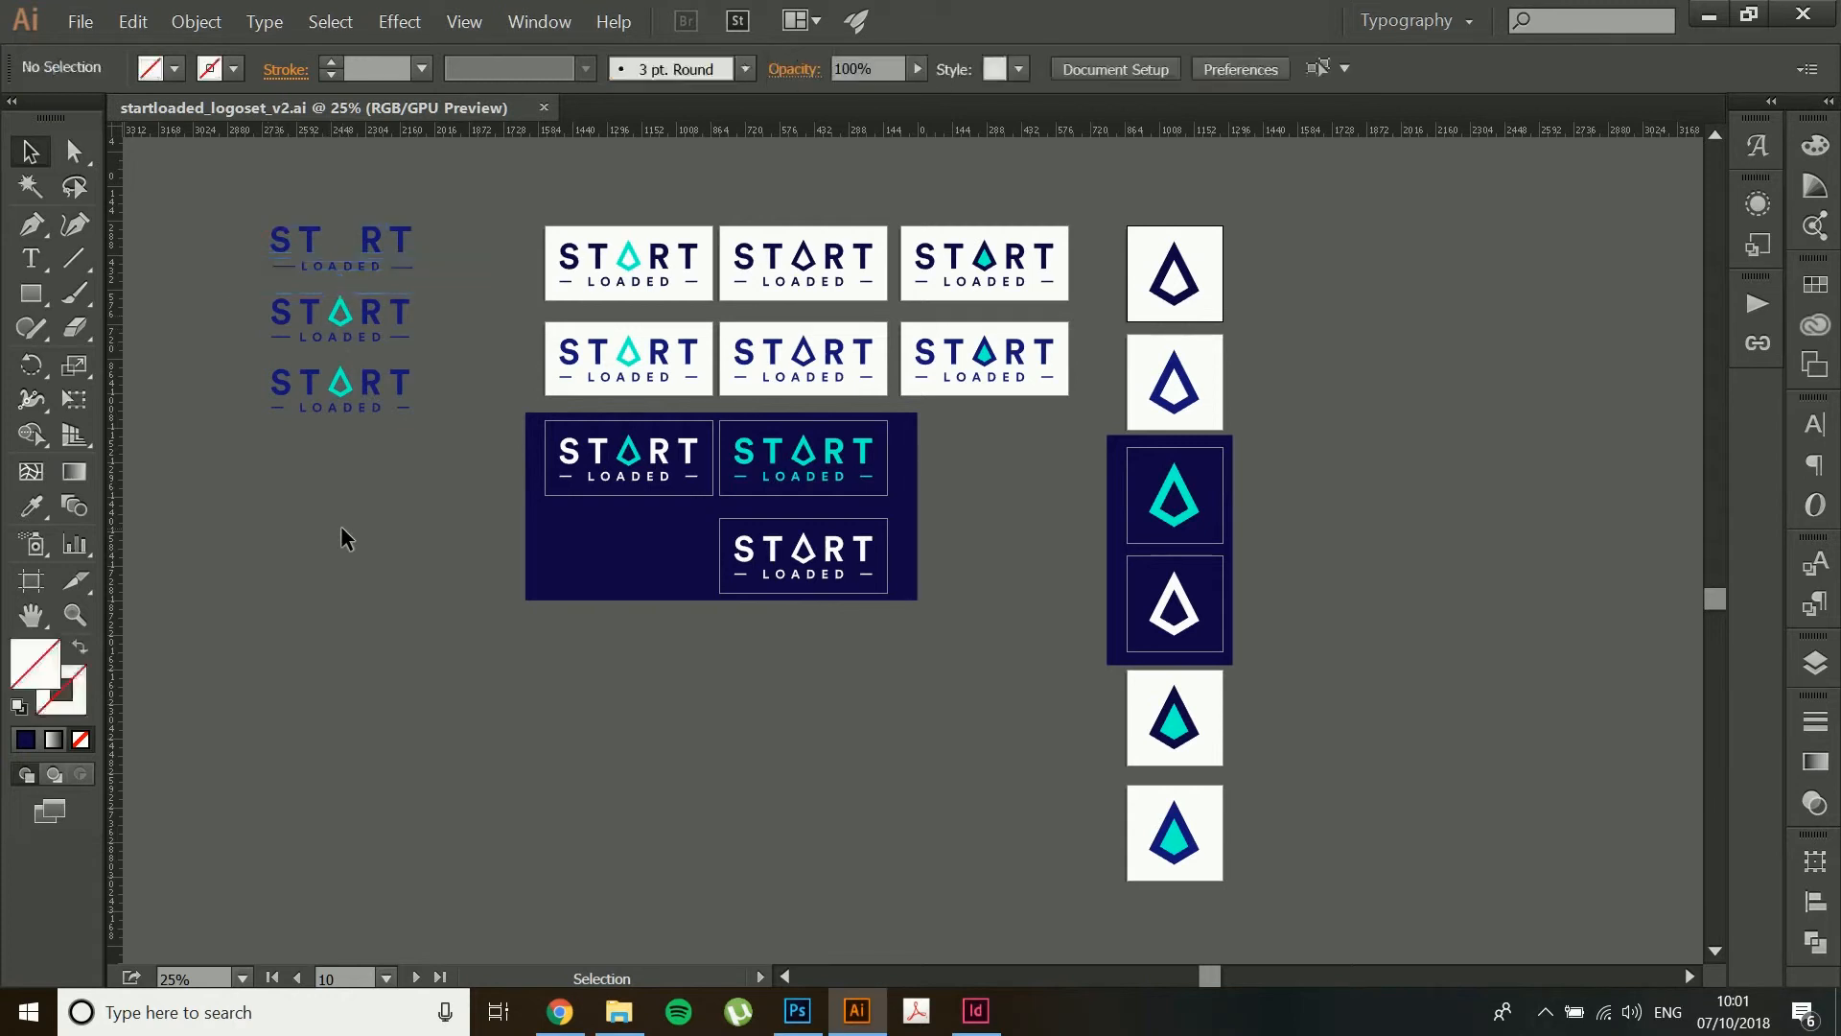
key(ctrl+plus)
key(ctrl+plus)
scroll(343, 529, left, 7)
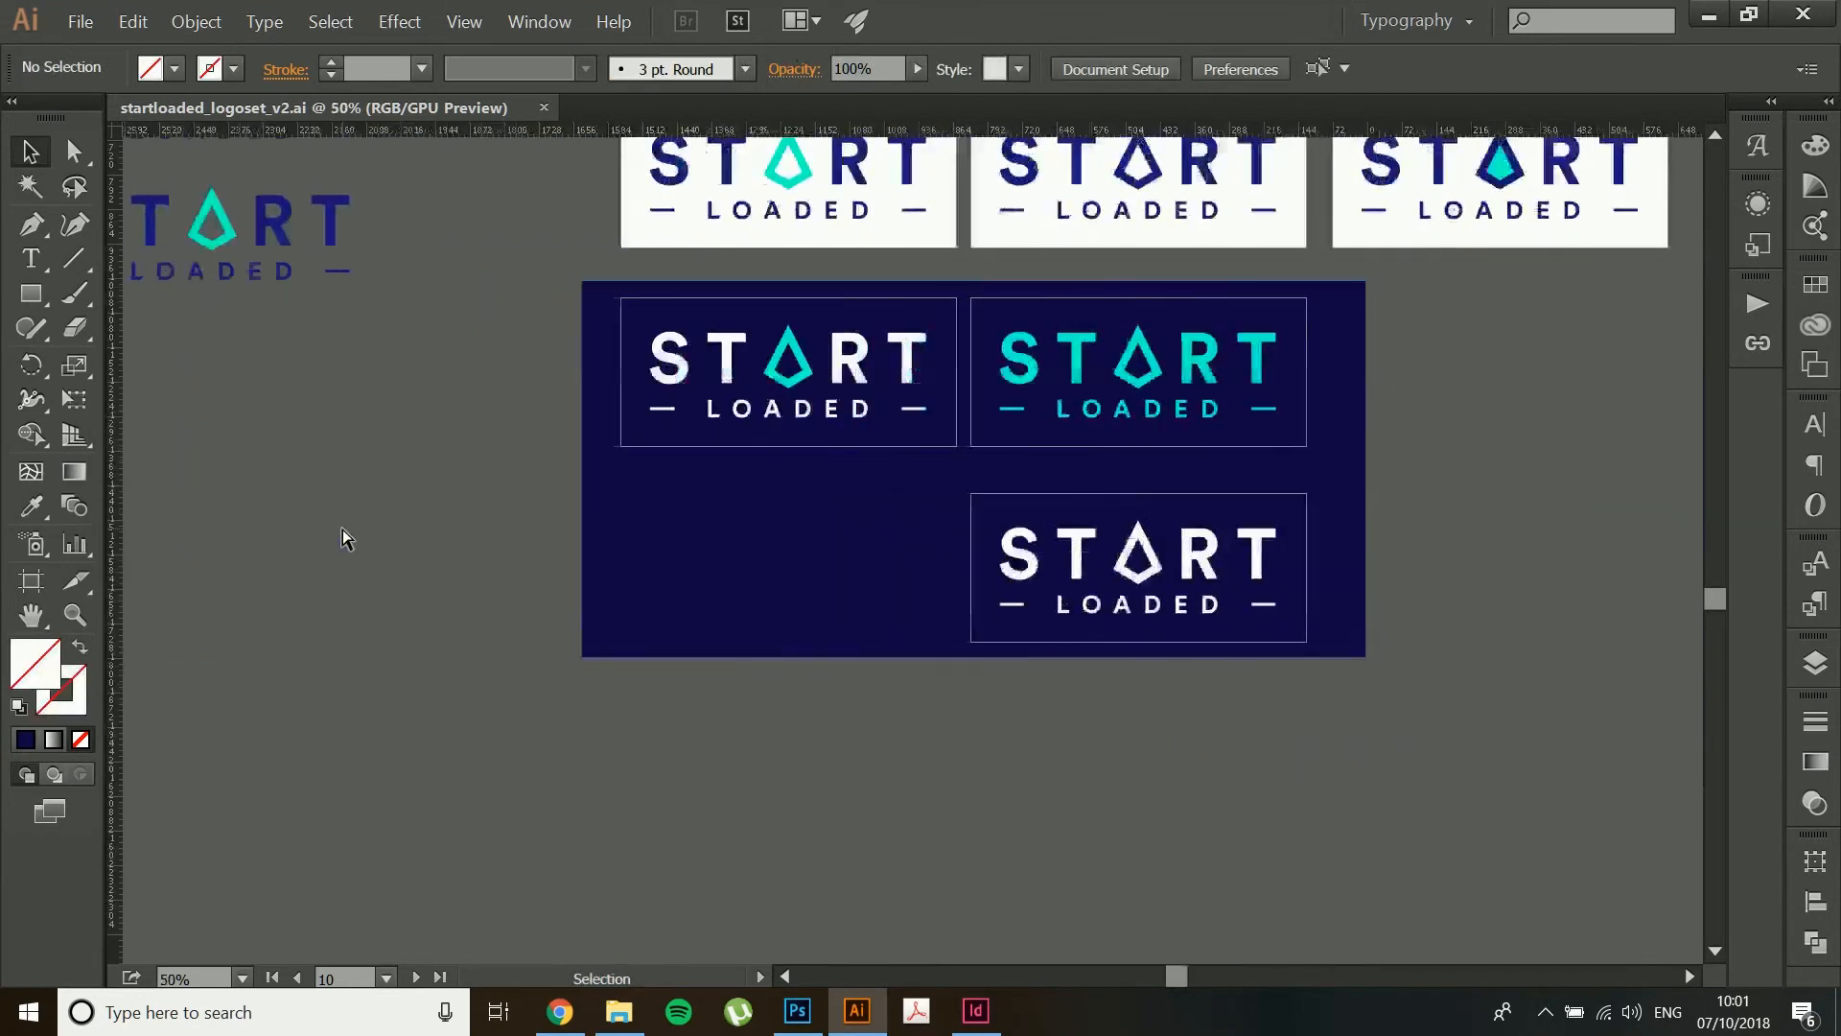
scroll(342, 529, up, 4)
scroll(342, 528, left, 2)
scroll(345, 532, up, 1)
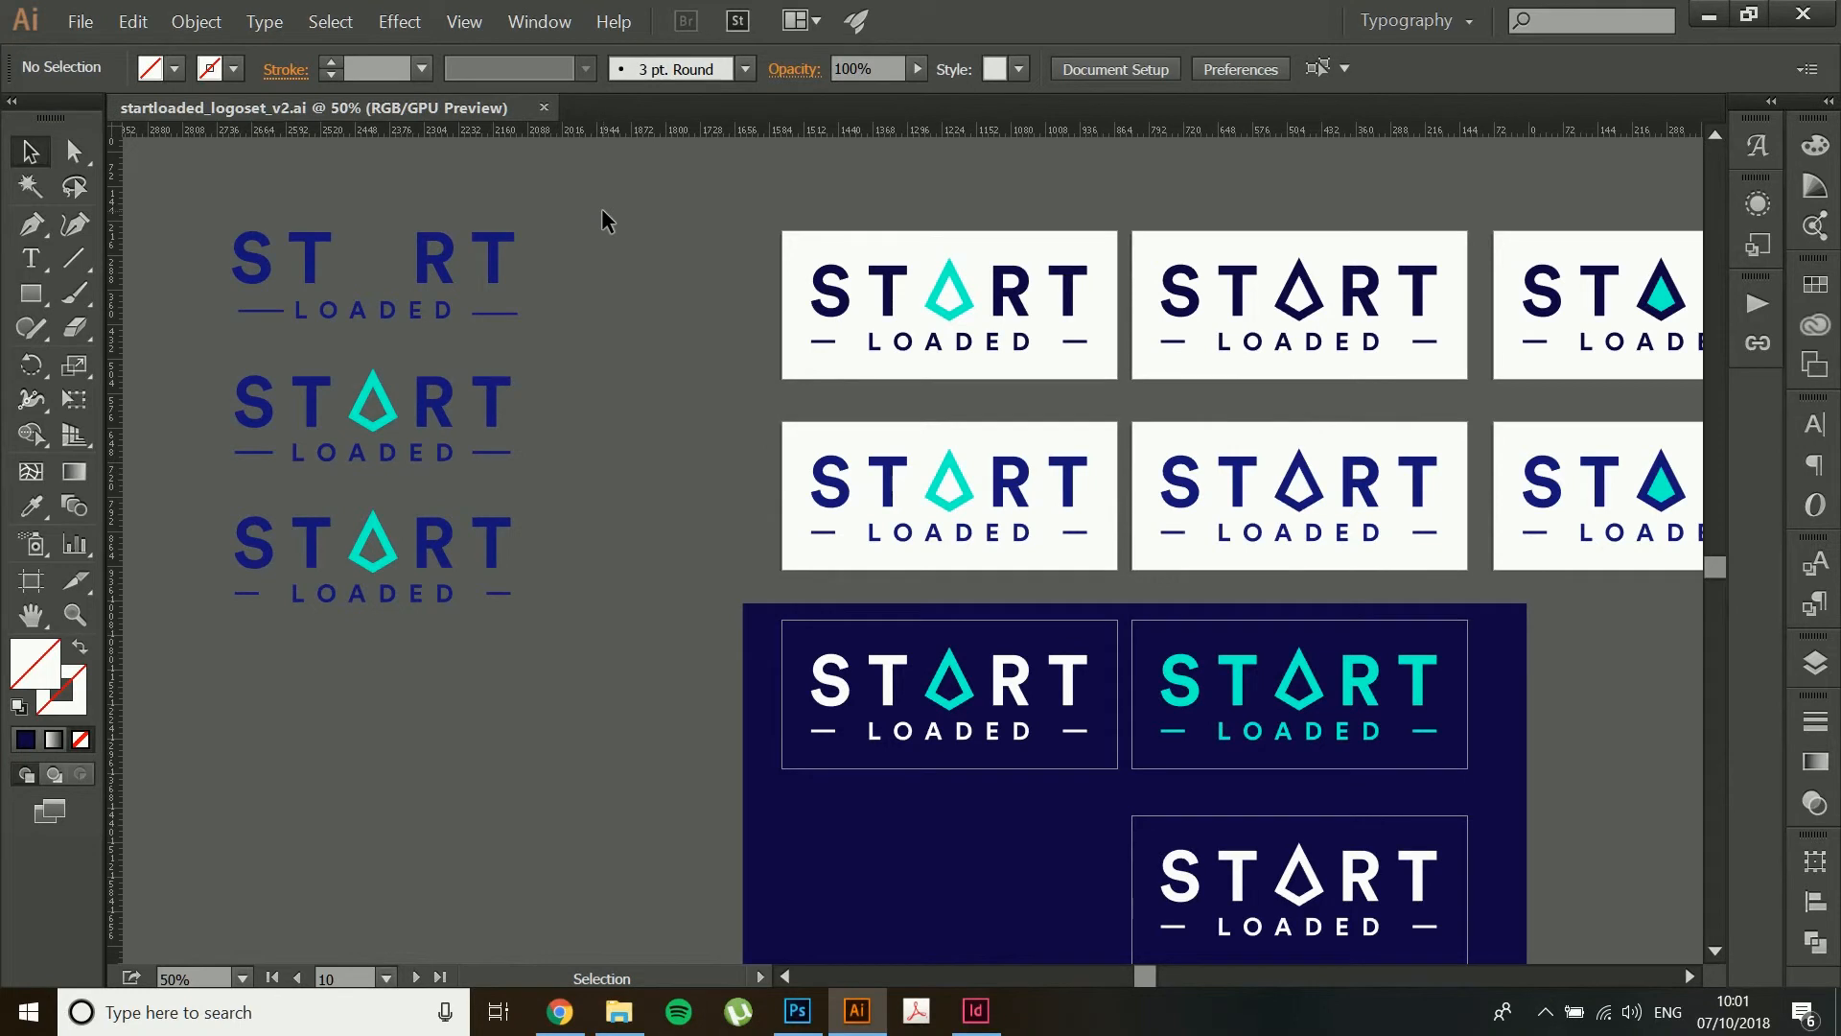
- Ungroup the logo draft without the A and check that the line right of LOADED selects separately
click(504, 312)
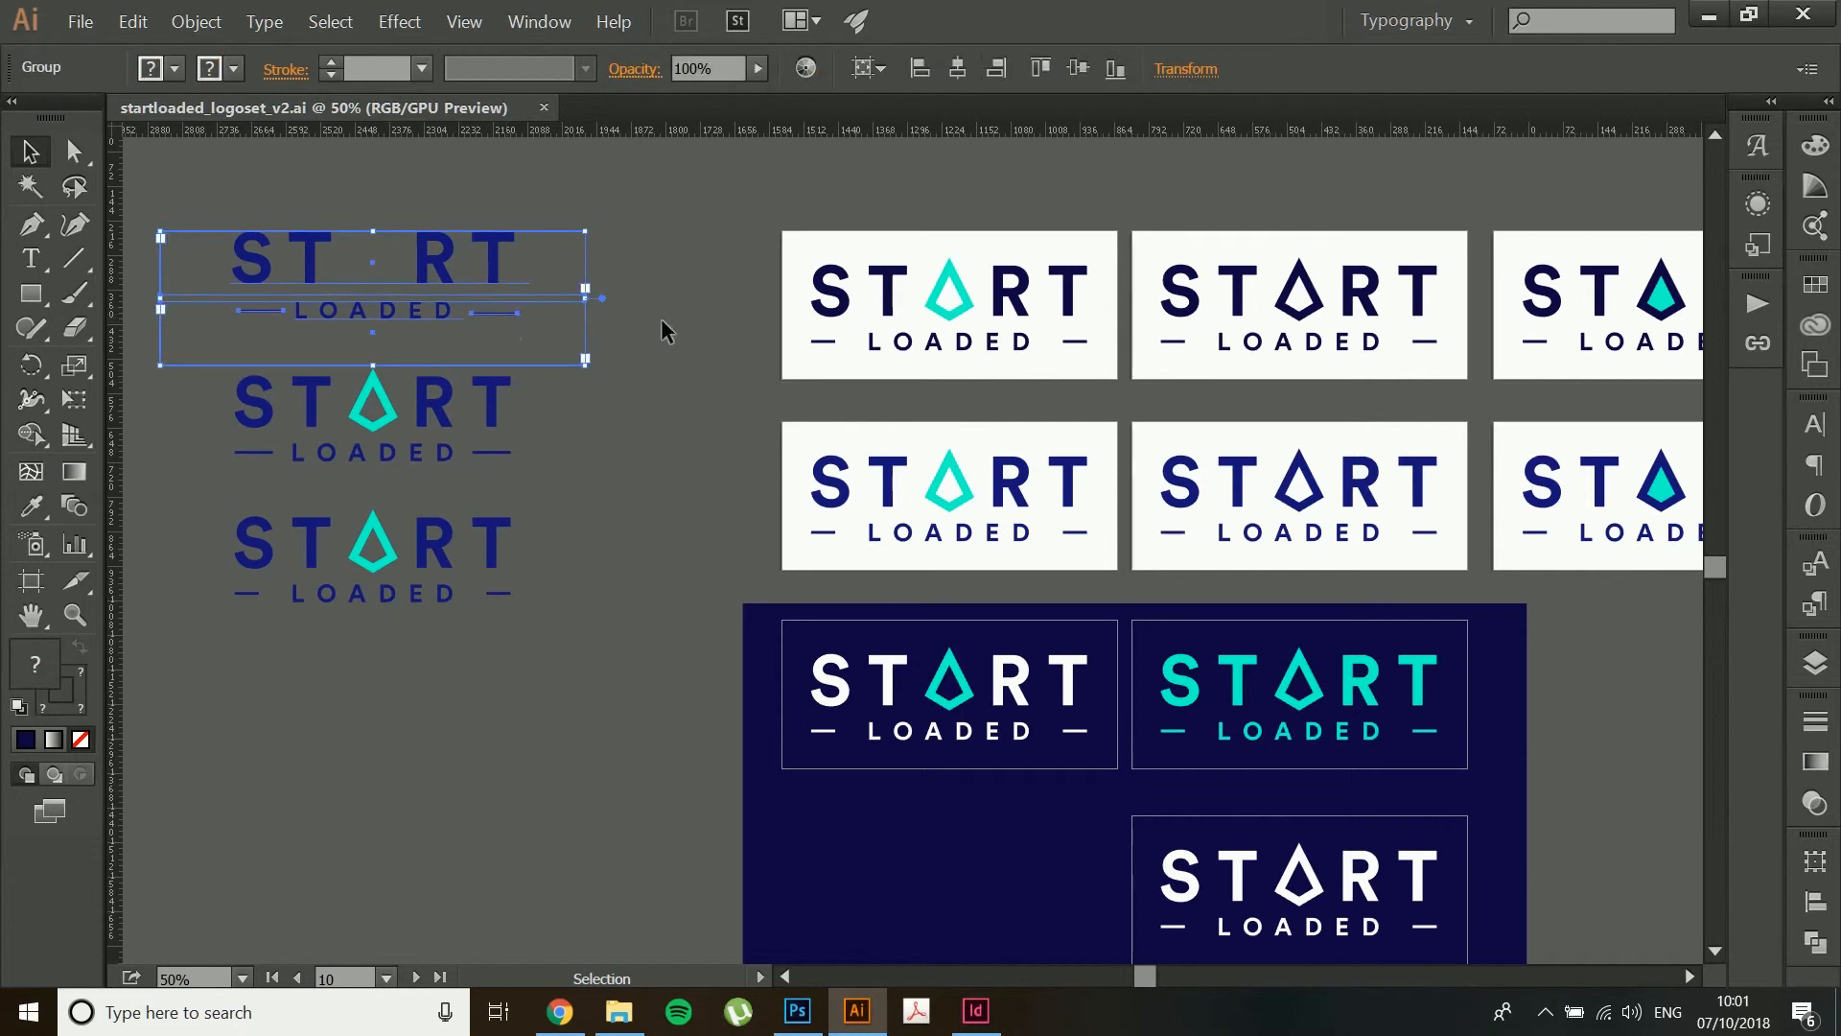
click(662, 319)
click(501, 265)
key(ctrl)
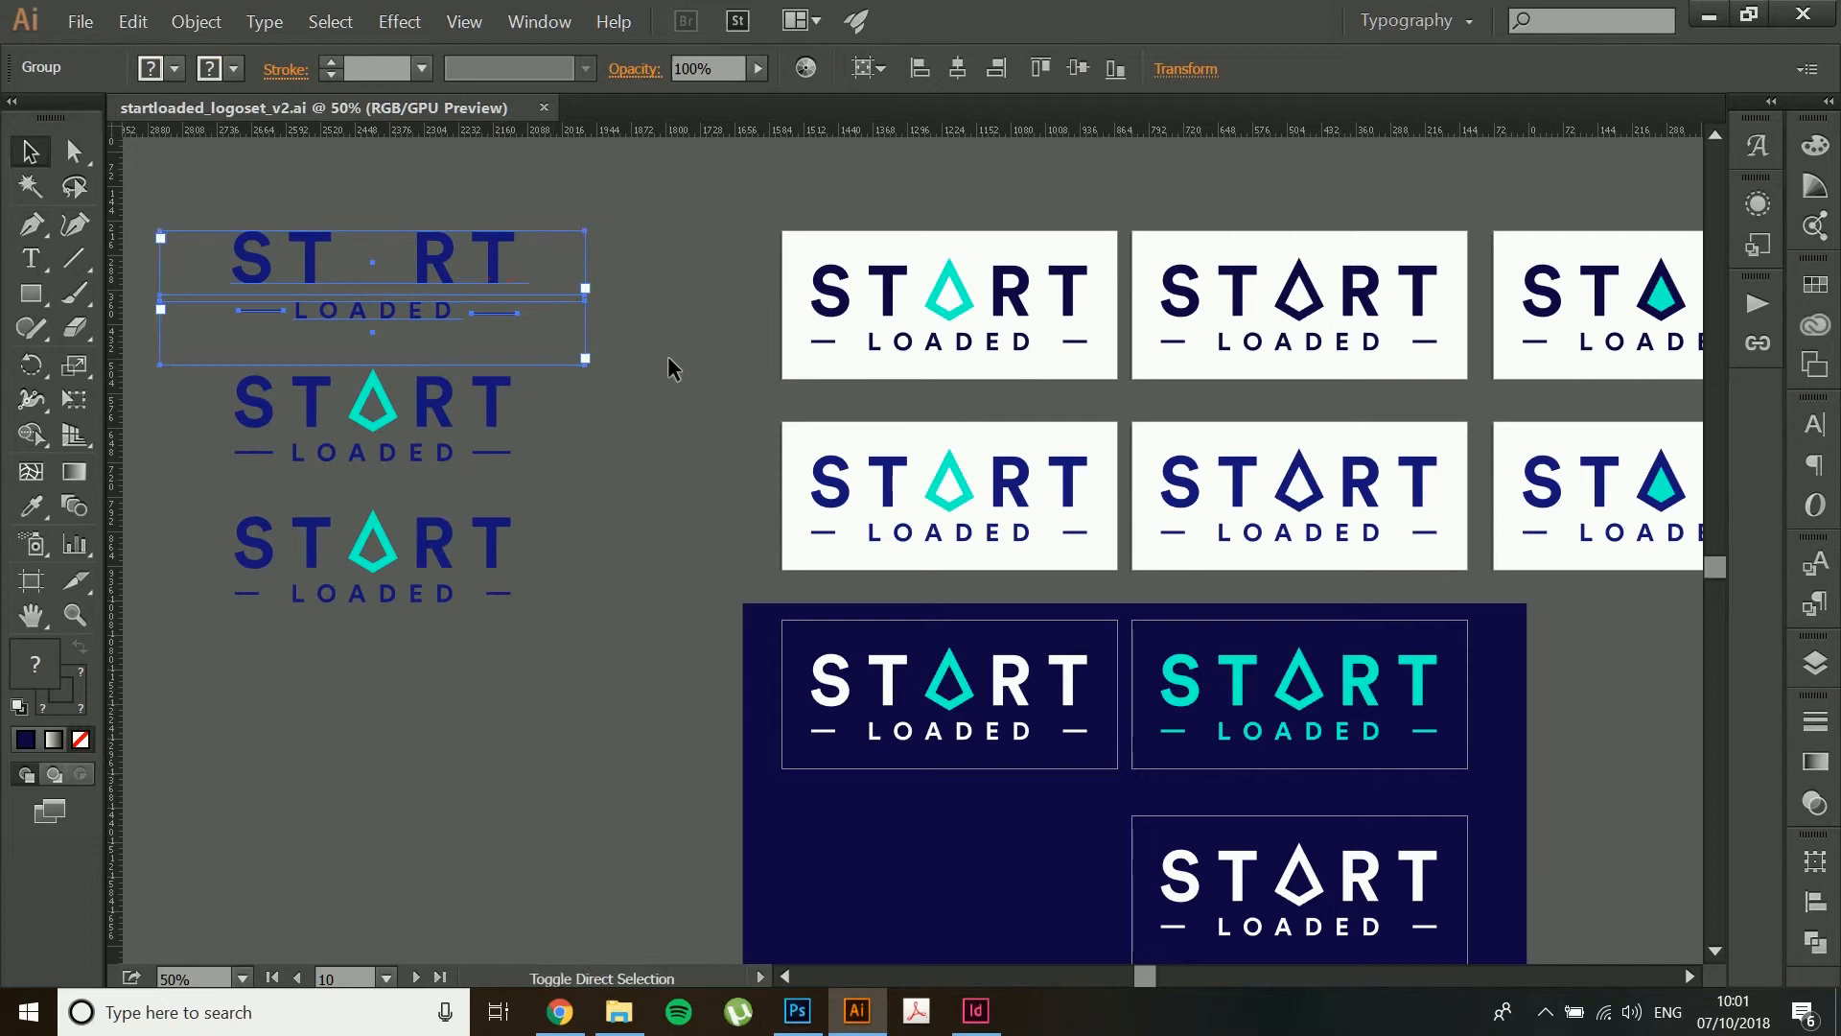
key(ctrl+shift+g)
click(669, 361)
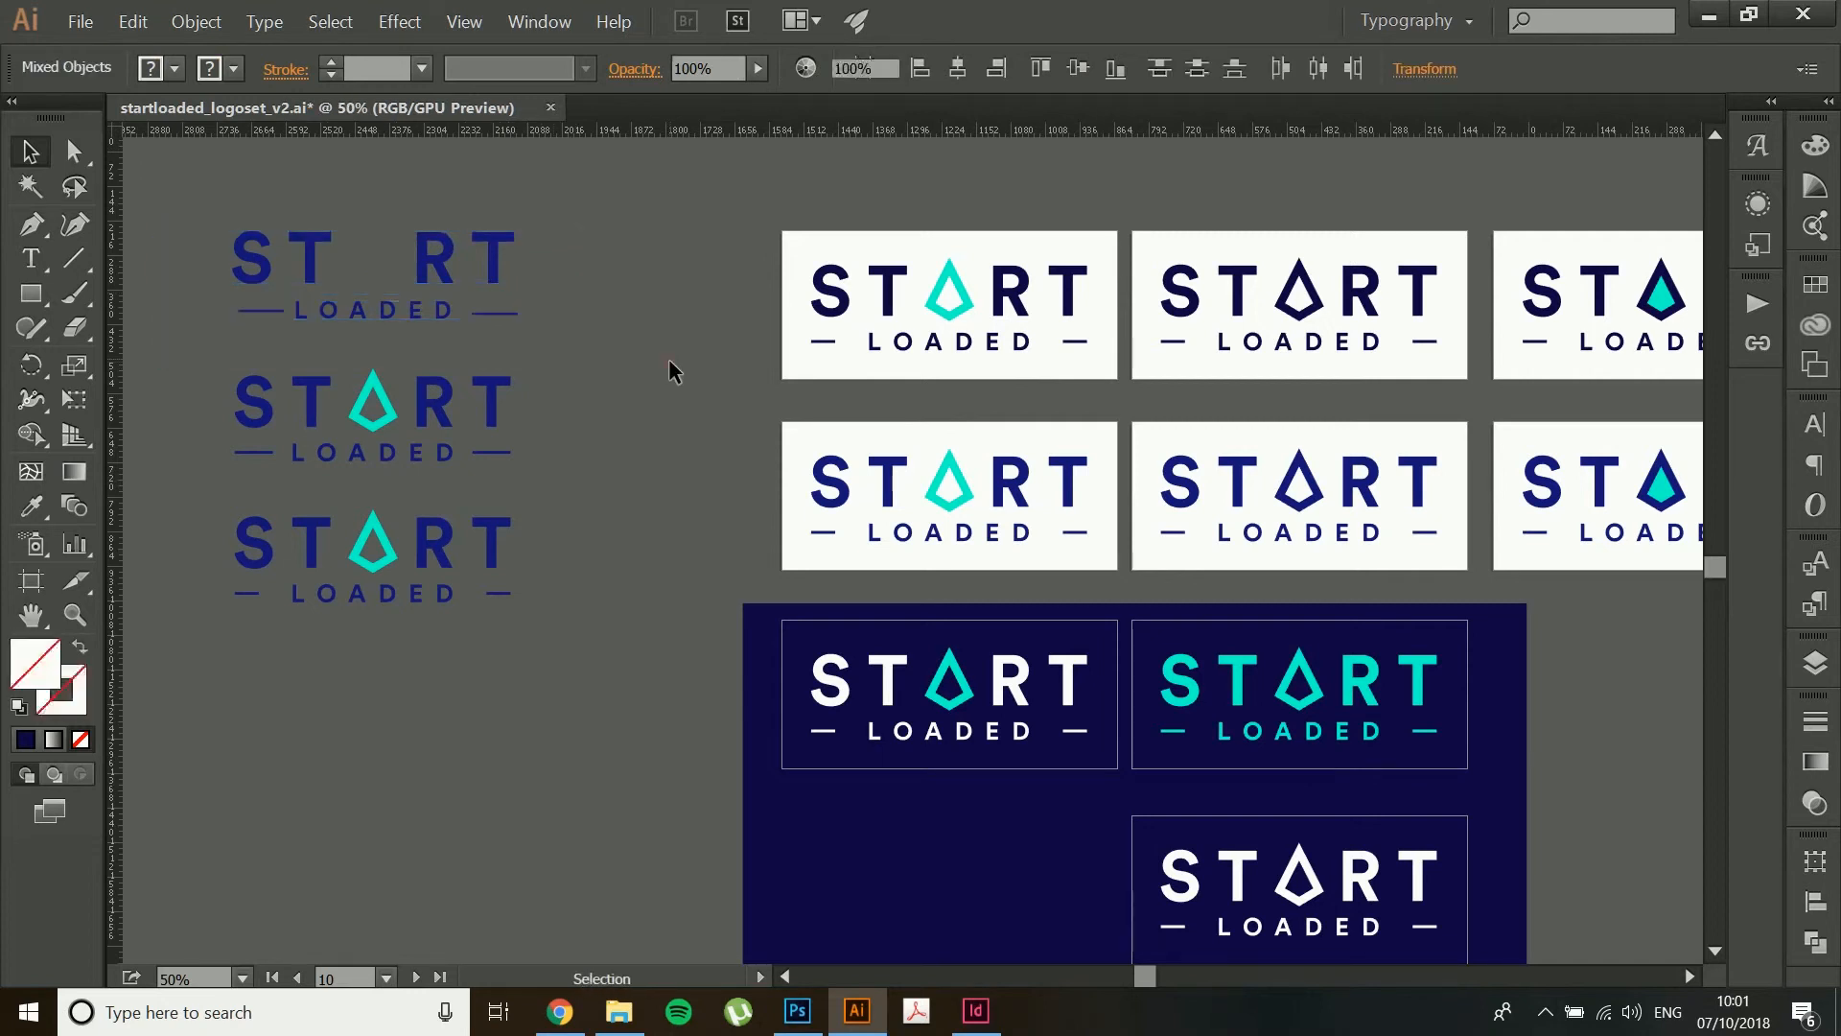
click(488, 313)
click(642, 410)
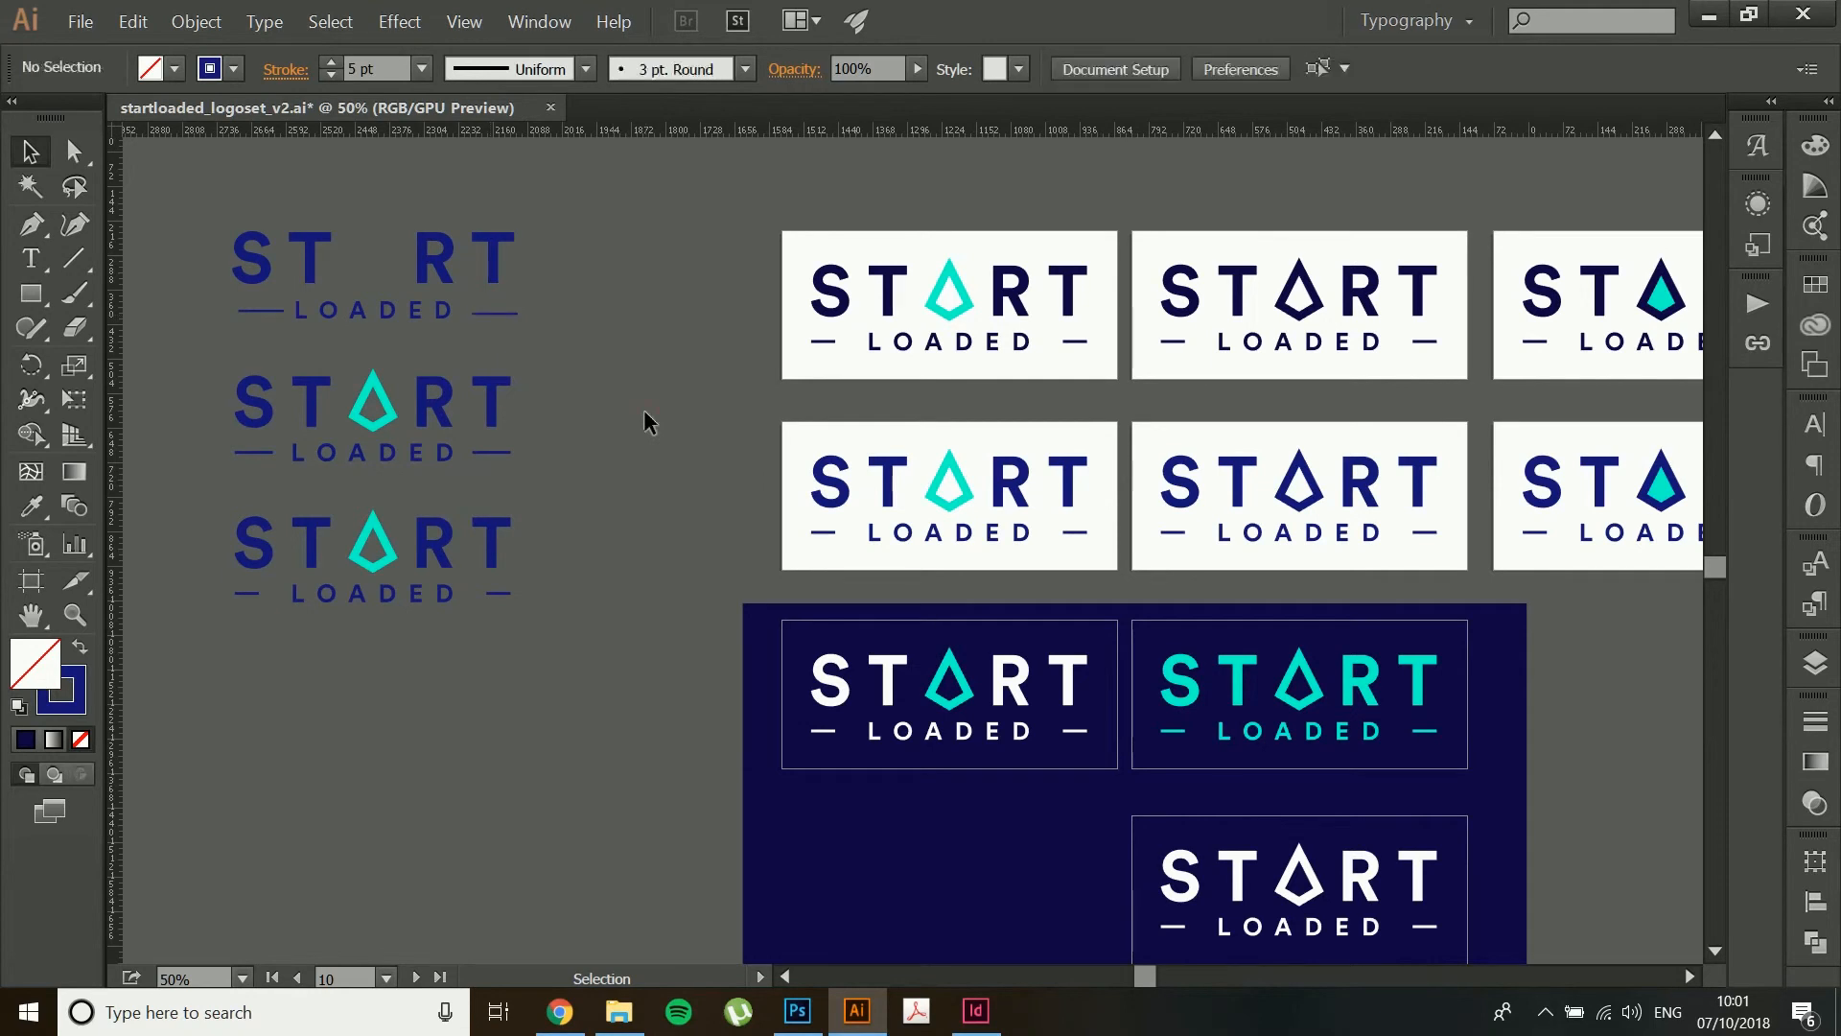
- View the complete logo set at once, from the loose drafts to the column of icons
key(ctrl+minus)
key(ctrl+minus)
key(ctrl+minus)
key(ctrl+minus)
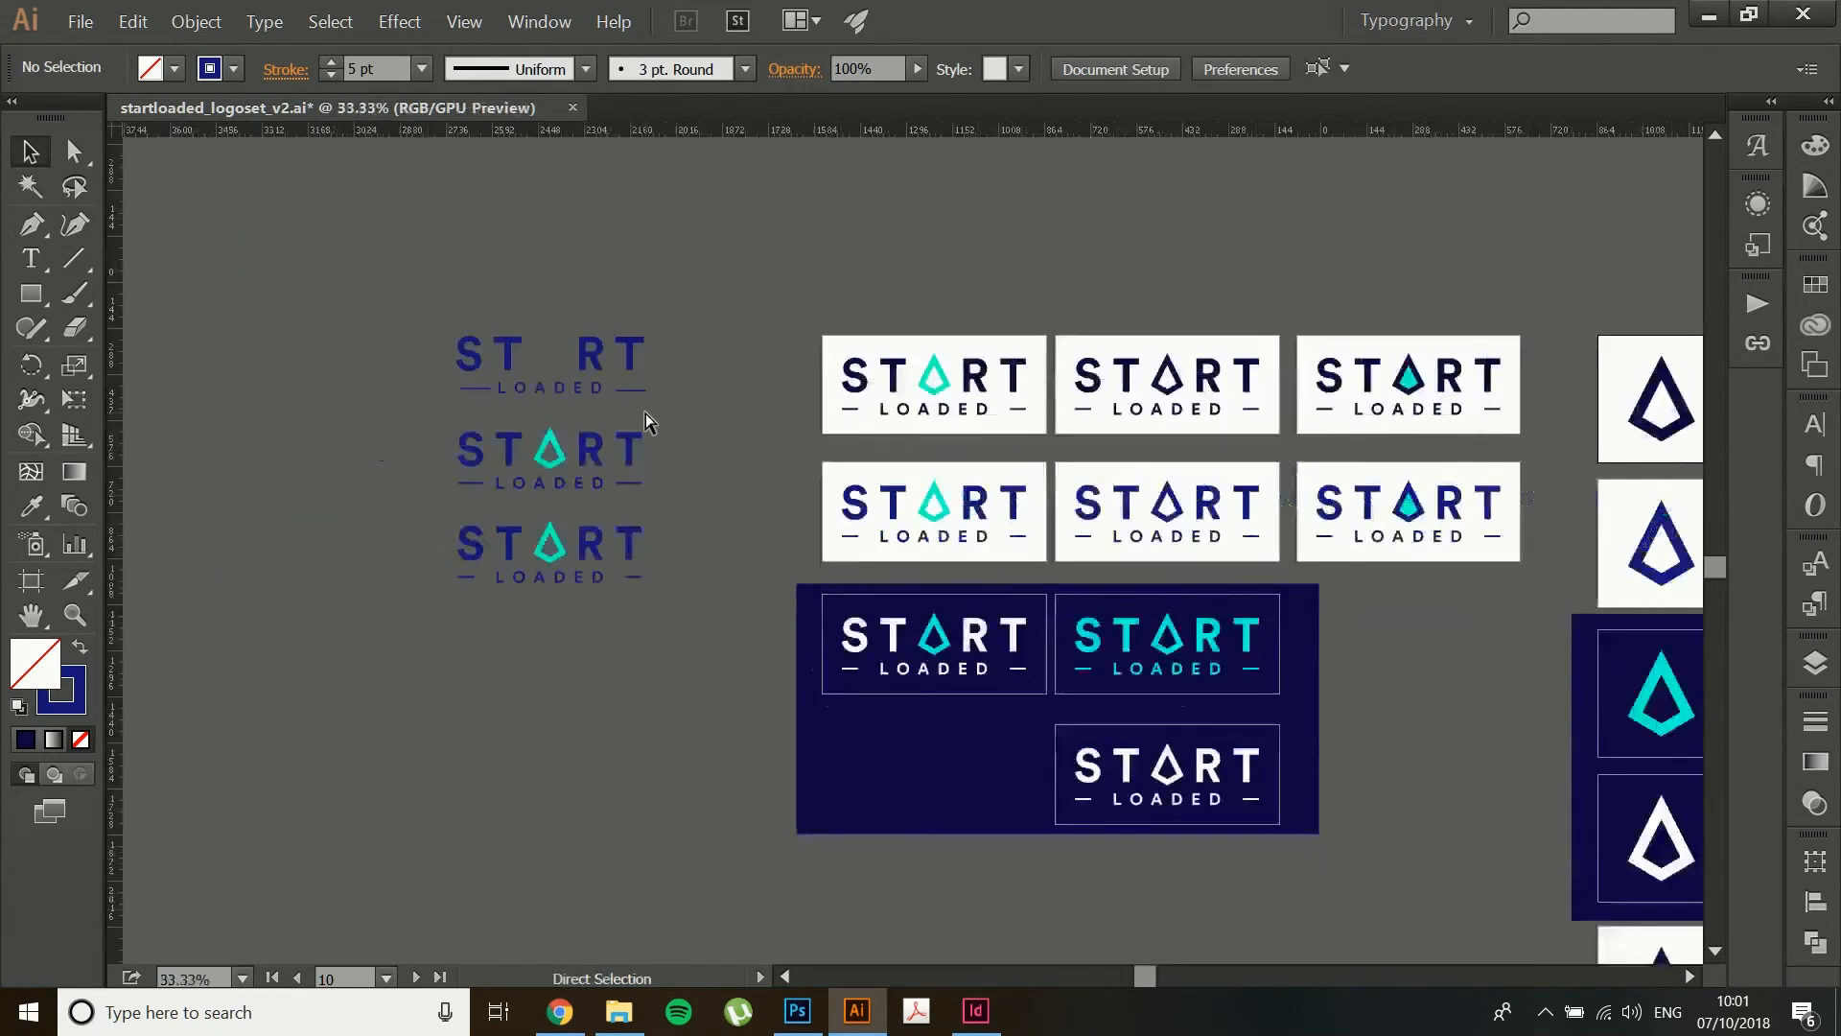
scroll(645, 414, down, 3)
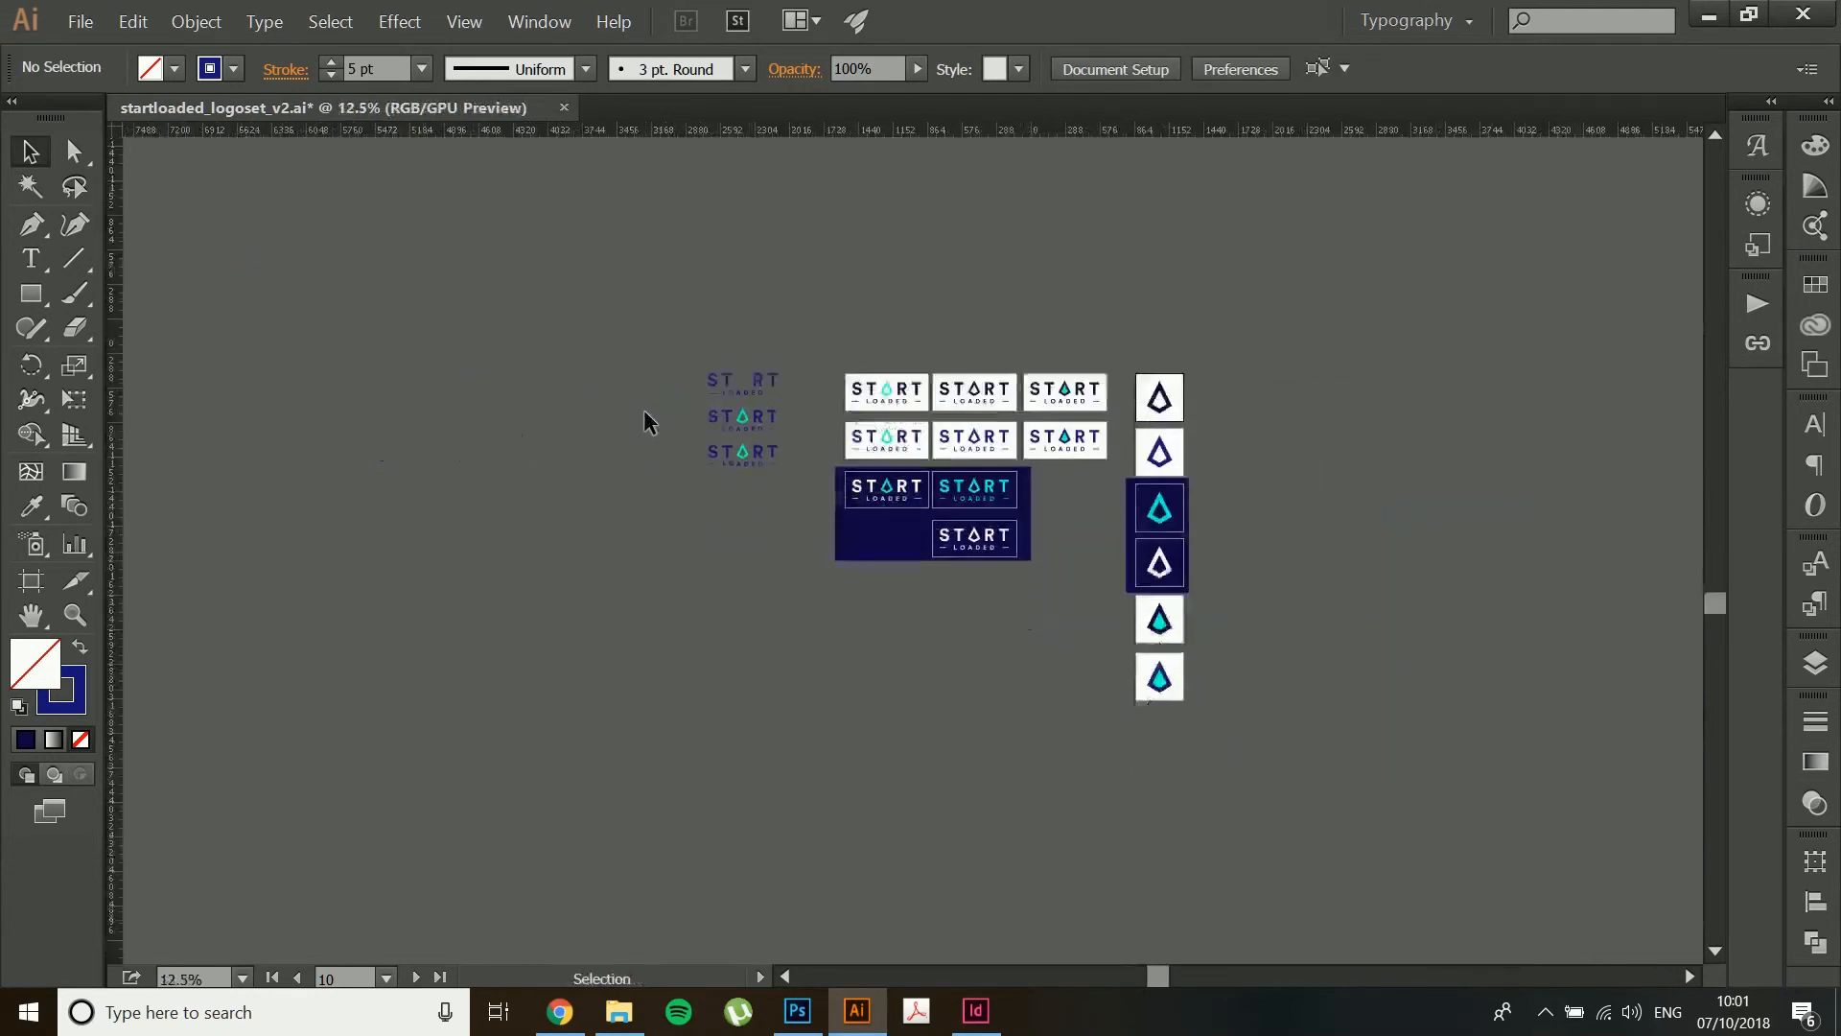